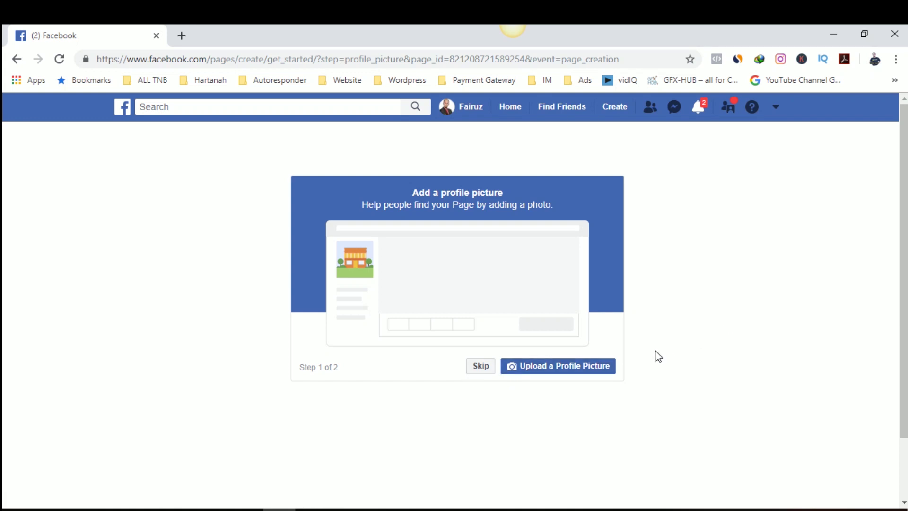
pyautogui.click(566, 374)
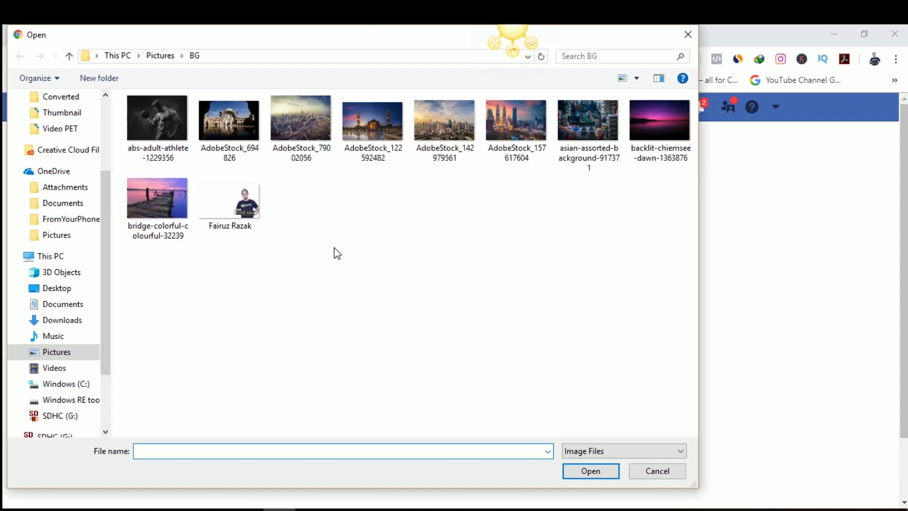
pyautogui.click(237, 202)
pyautogui.click(590, 471)
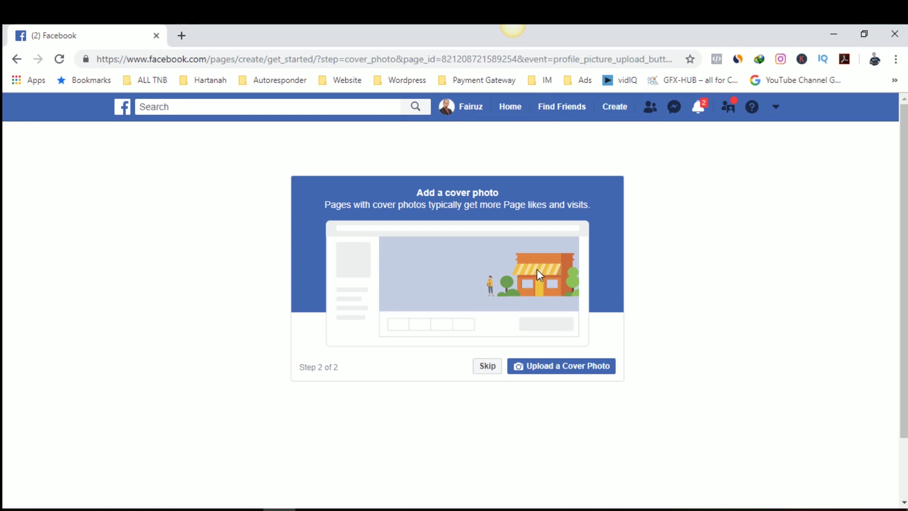
pyautogui.click(487, 367)
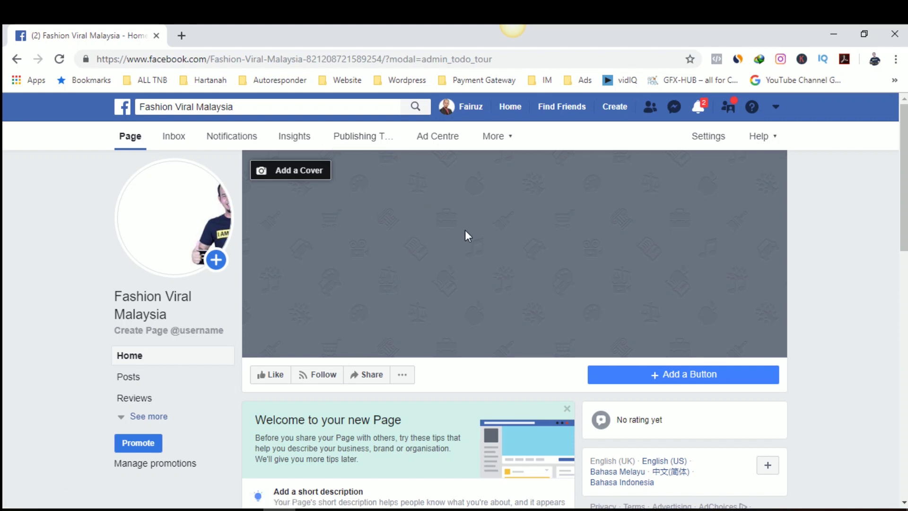
# Look over the new Fashion Viral Malaysia Page, including its cover area, welcome tips, post composer and profile picture post
pyautogui.scroll(-1, 464, 230)
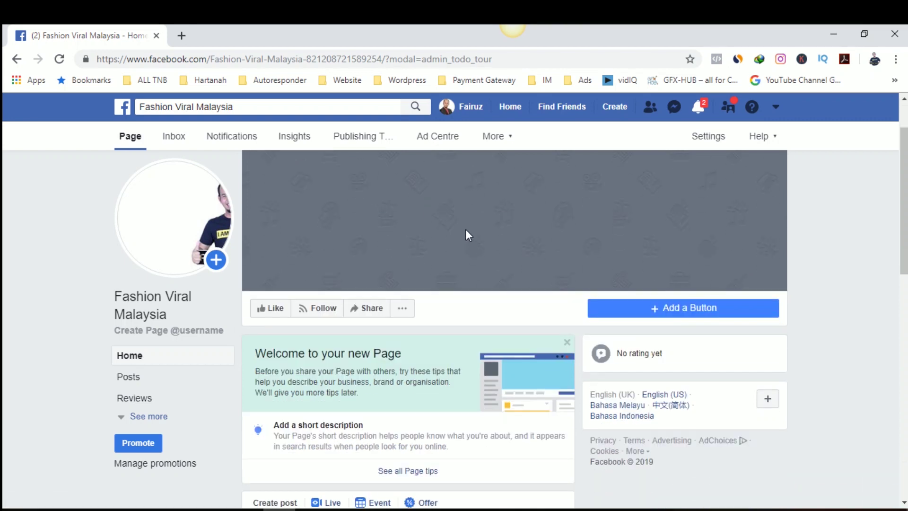
pyautogui.scroll(-8, 465, 230)
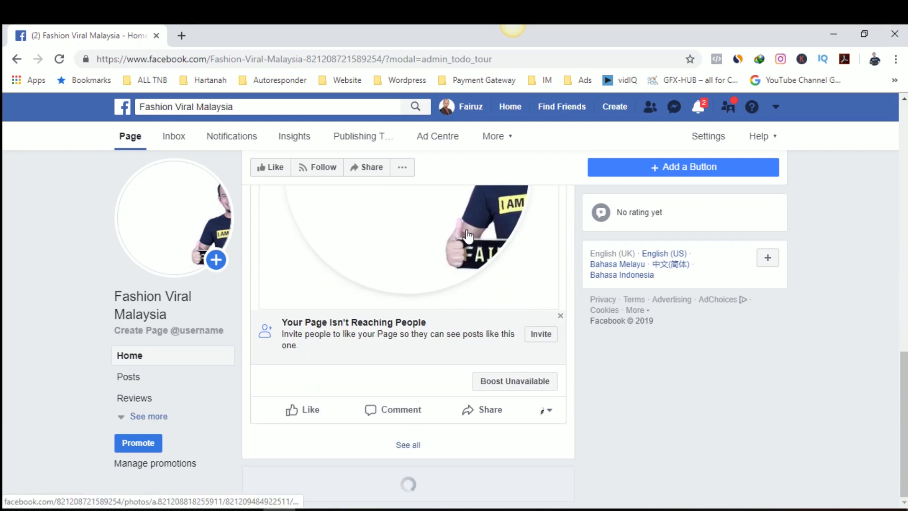
pyautogui.scroll(6, 512, 364)
pyautogui.scroll(-10, 511, 364)
pyautogui.scroll(1, 375, 409)
pyautogui.scroll(-4, 391, 324)
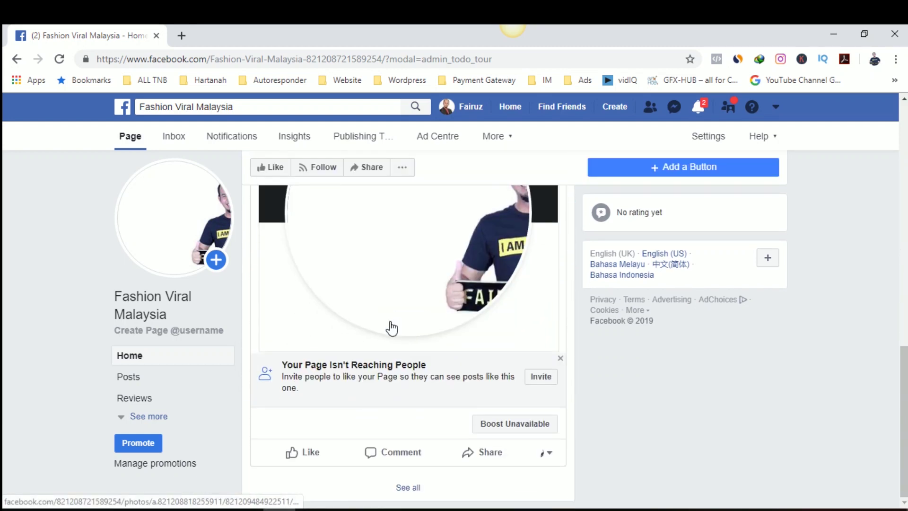
pyautogui.scroll(10, 390, 327)
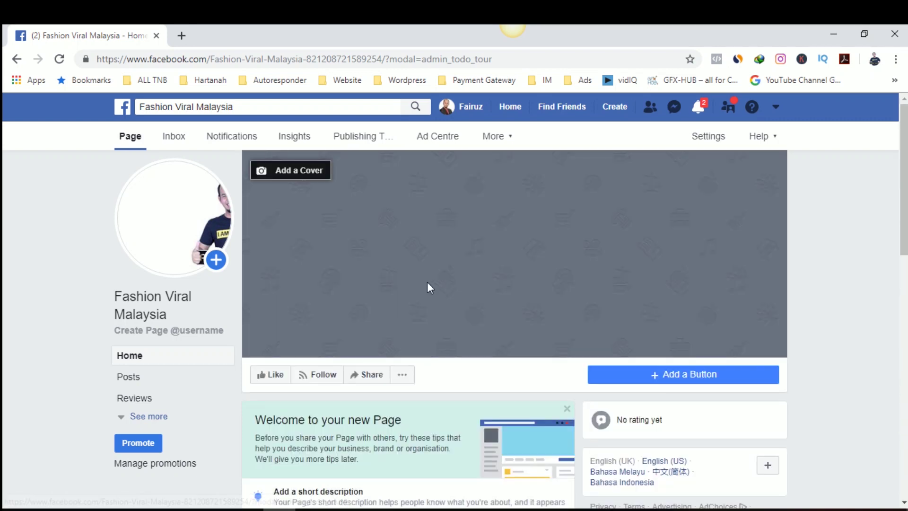
pyautogui.scroll(-4, 284, 392)
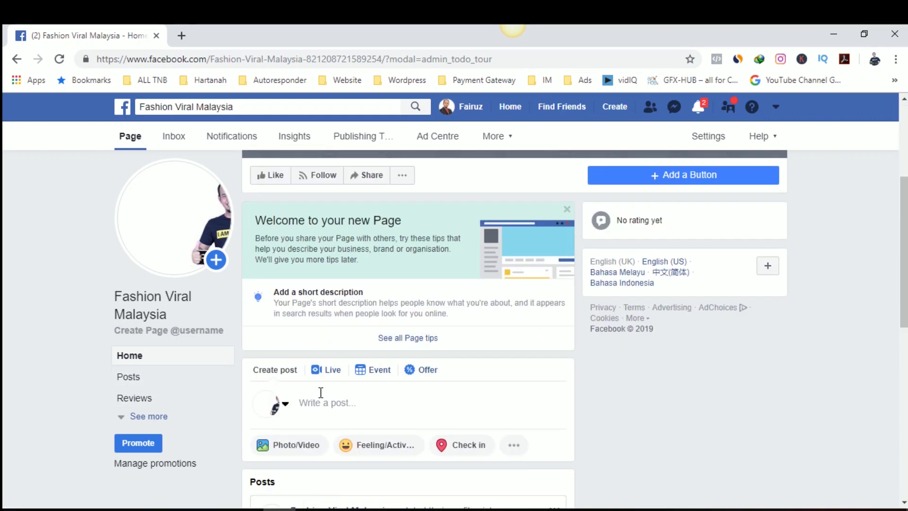
pyautogui.scroll(-3, 321, 393)
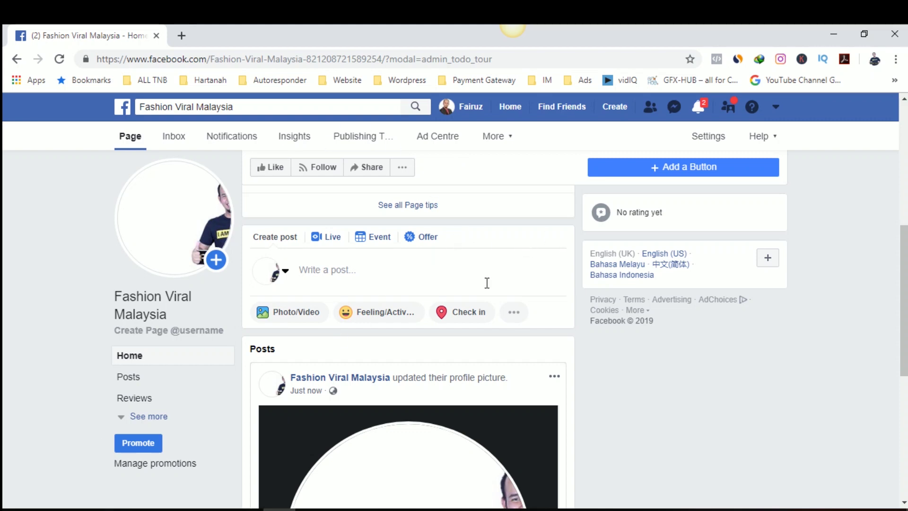
pyautogui.scroll(5, 628, 290)
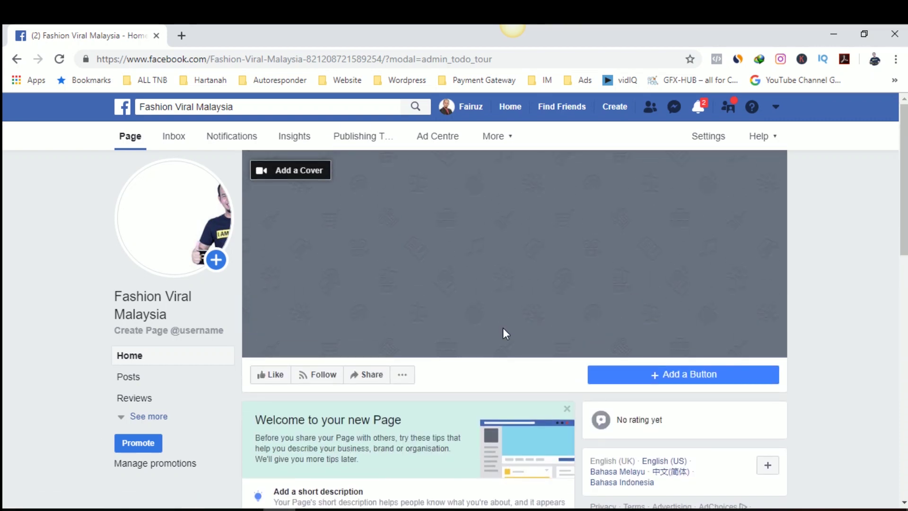
pyautogui.moveTo(149, 189)
# In the Page info settings, set the description to "Perkongsian berkaitan dengan Fashion Viral Terkini Malaysia." and save it
pyautogui.click(709, 142)
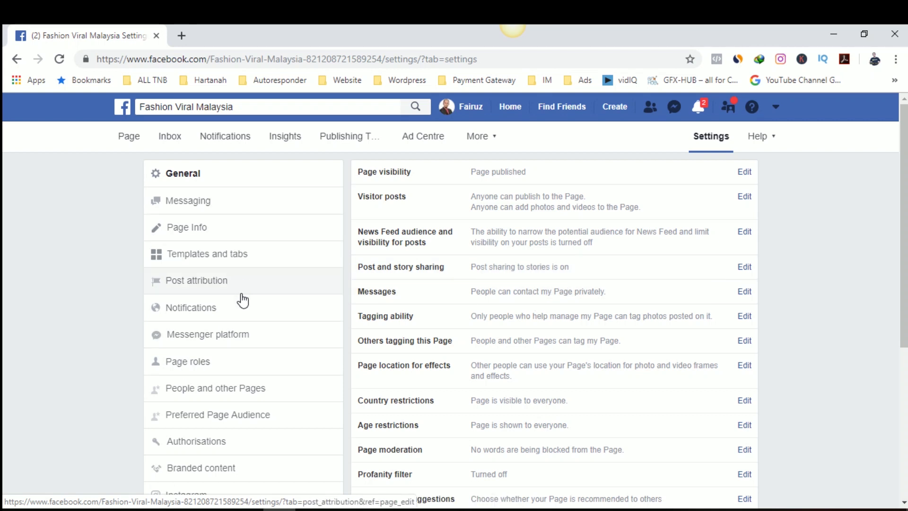
pyautogui.click(247, 233)
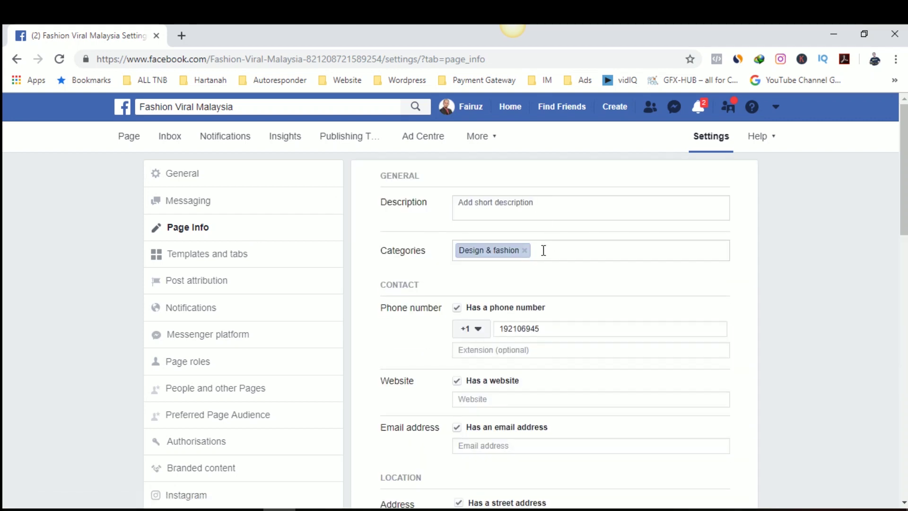
pyautogui.click(564, 203)
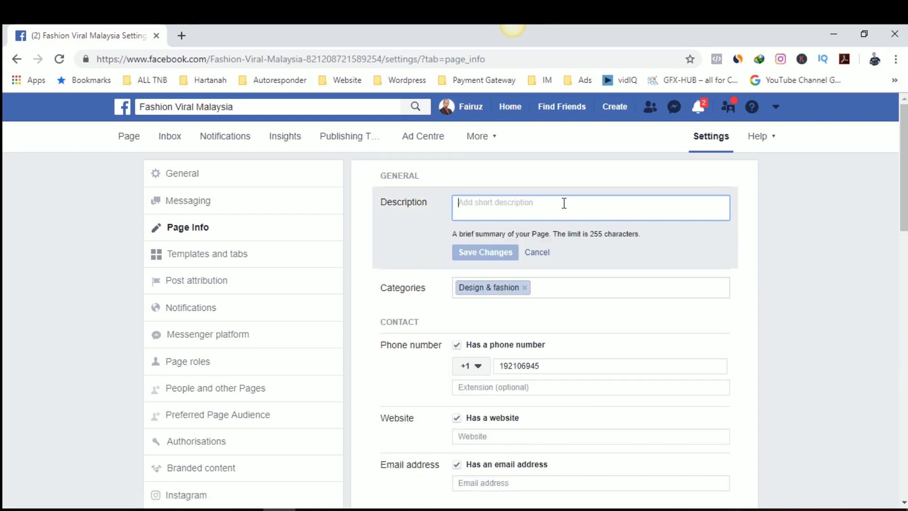
pyautogui.write('Perkongsian be')
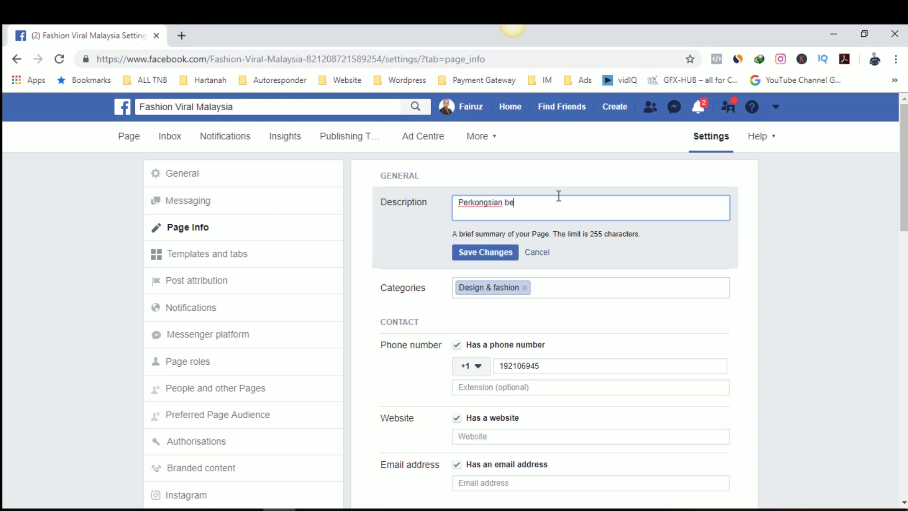
pyautogui.write('rkiatan ')
pyautogui.write('itan dengan ')
pyautogui.write('Fashion')
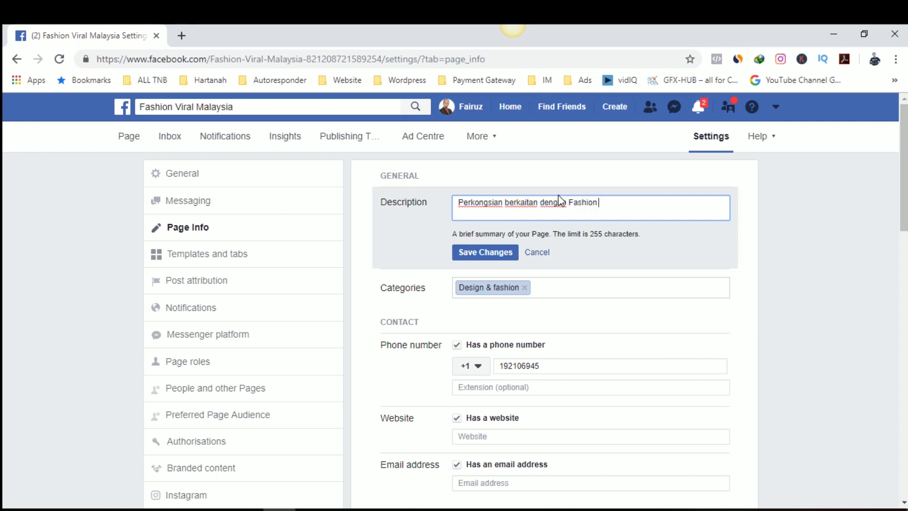
pyautogui.write(' Viral Terkini Malaysia.')
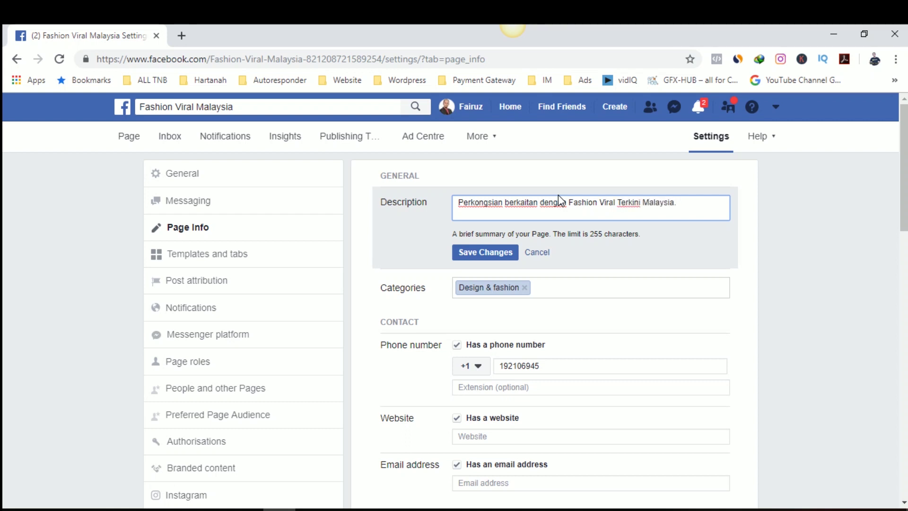
pyautogui.click(482, 259)
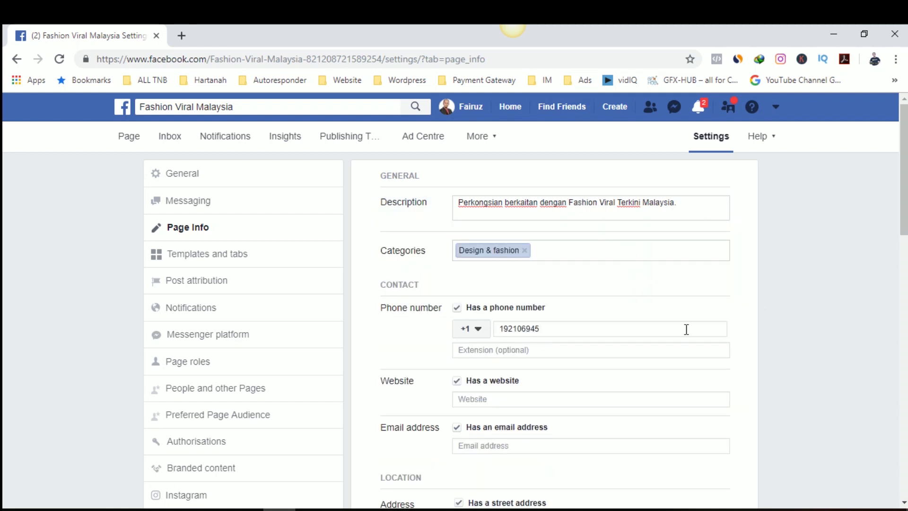
# Review the website, email, location, parking and opening hours fields in the Page info settings
pyautogui.scroll(-1, 683, 308)
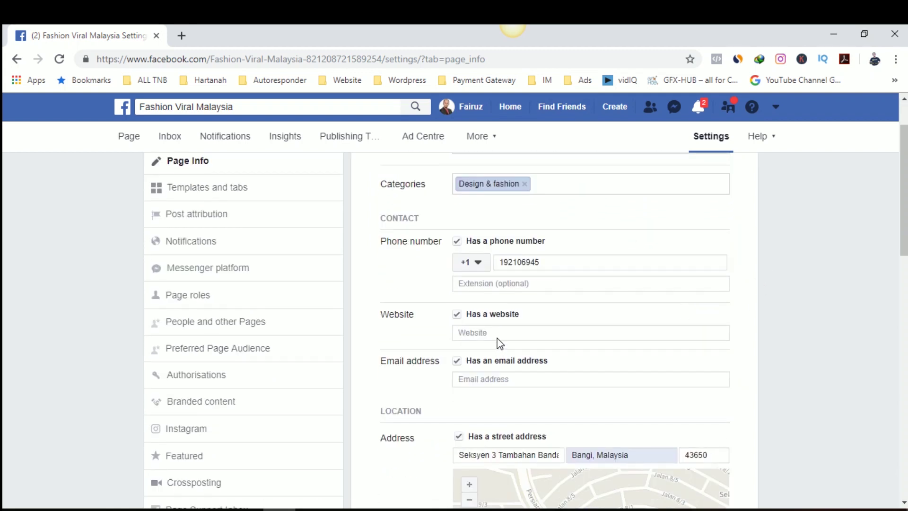
pyautogui.click(497, 333)
pyautogui.scroll(-2, 574, 391)
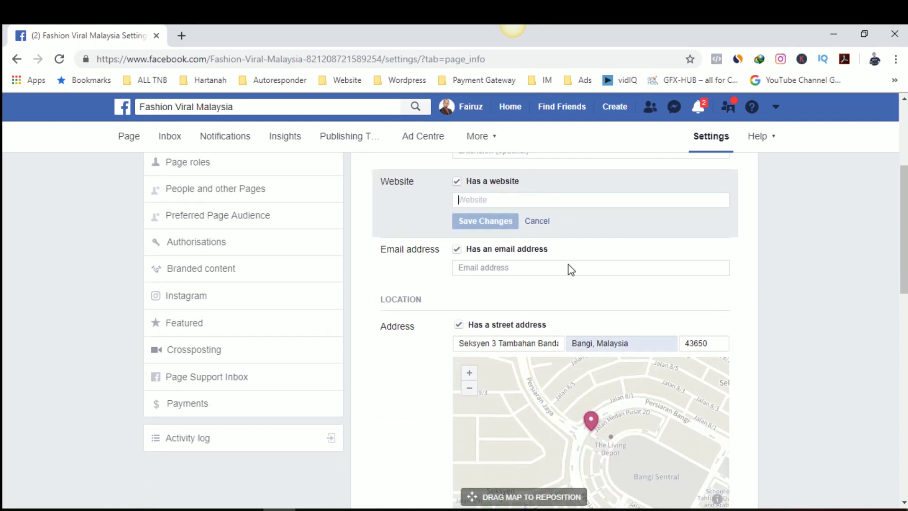
pyautogui.scroll(-2, 688, 406)
pyautogui.scroll(-4, 682, 412)
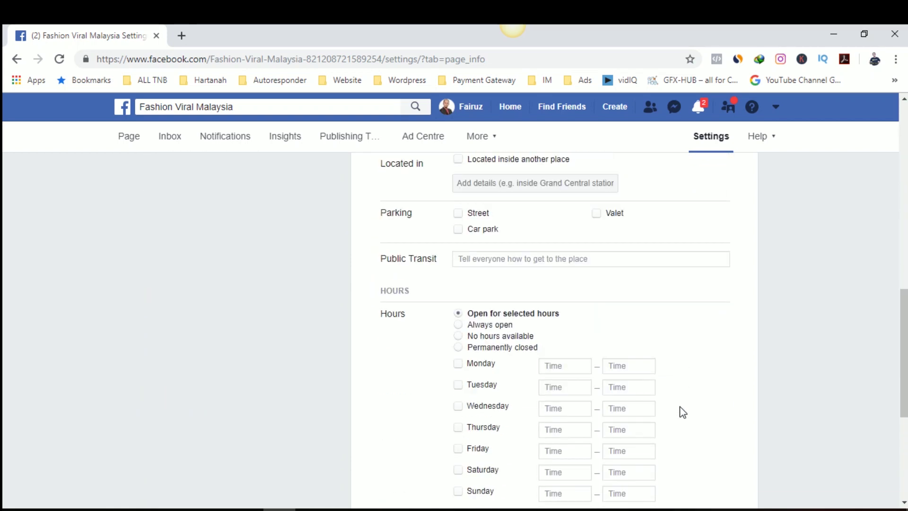
pyautogui.scroll(-3, 682, 412)
pyautogui.scroll(2, 681, 409)
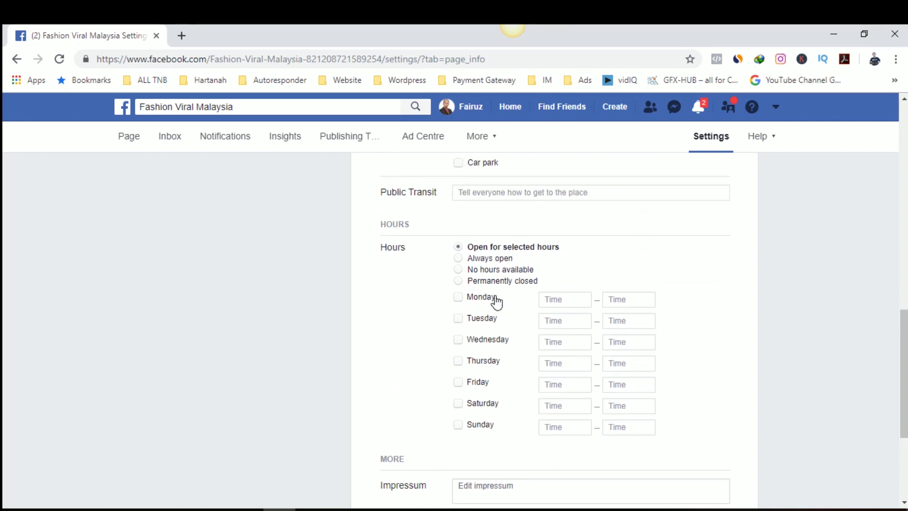
# Try the Always open, No hours available and Permanently closed options for the hours, and return to Open for selected hours
pyautogui.click(458, 259)
pyautogui.click(457, 269)
pyautogui.click(457, 279)
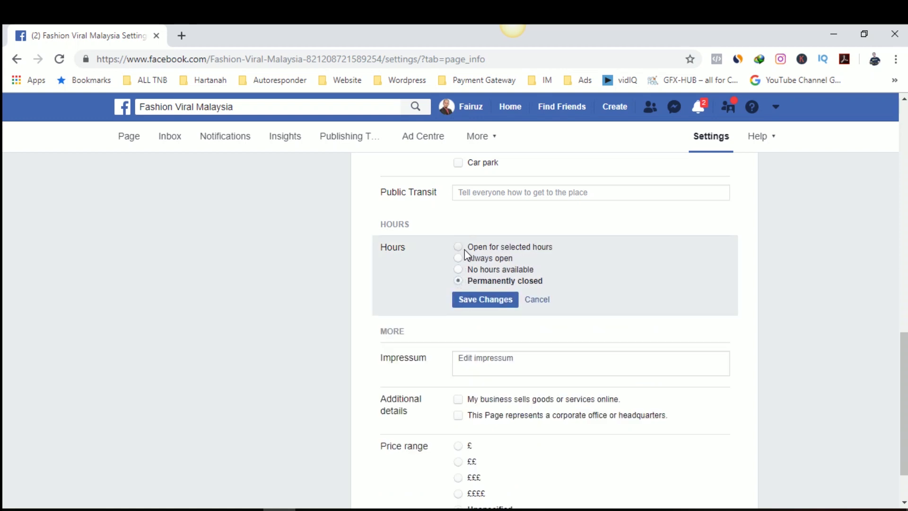
pyautogui.click(464, 247)
pyautogui.scroll(-3, 618, 263)
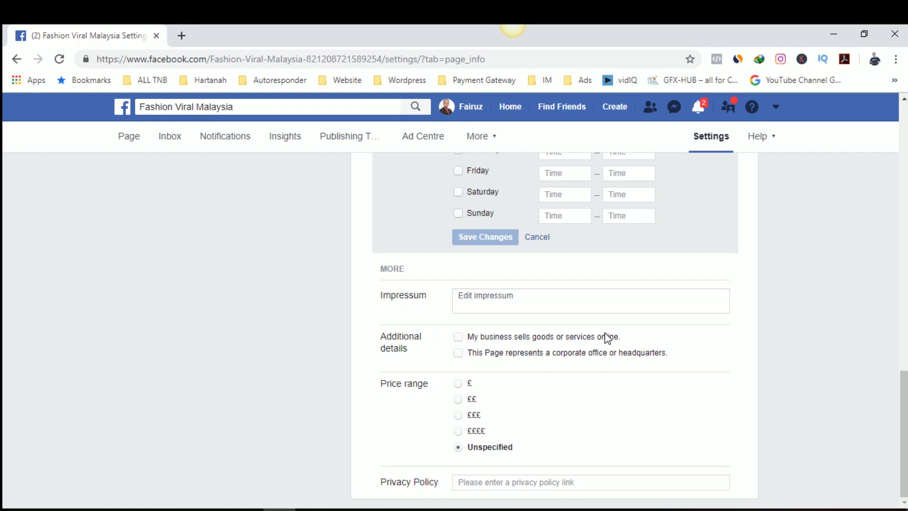
pyautogui.scroll(10, 607, 337)
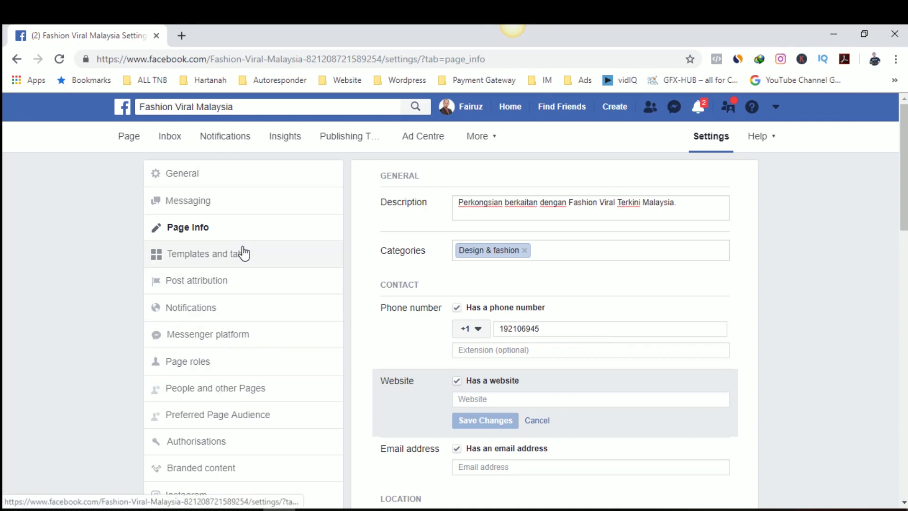
# Open the Page roles settings and examine the assignable roles, the existing Page roles and the display names option
pyautogui.click(255, 367)
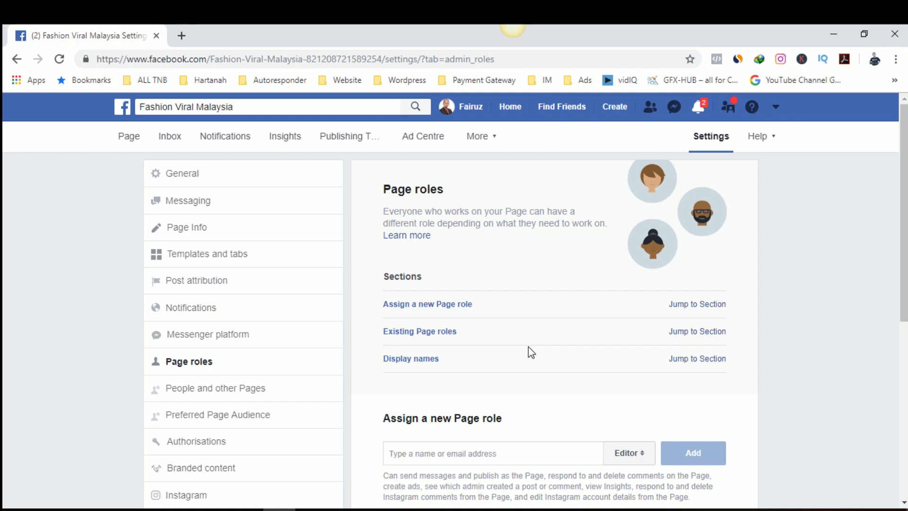
pyautogui.scroll(-4, 529, 350)
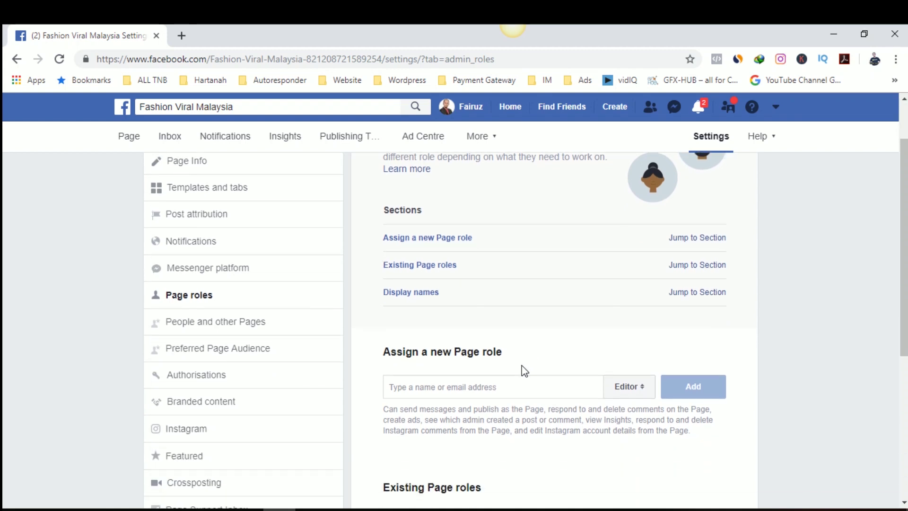
pyautogui.click(532, 256)
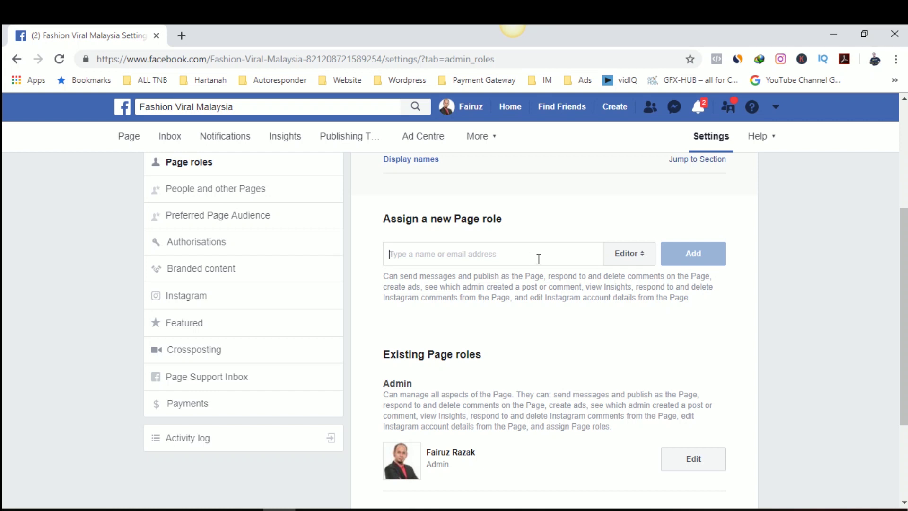
pyautogui.click(640, 256)
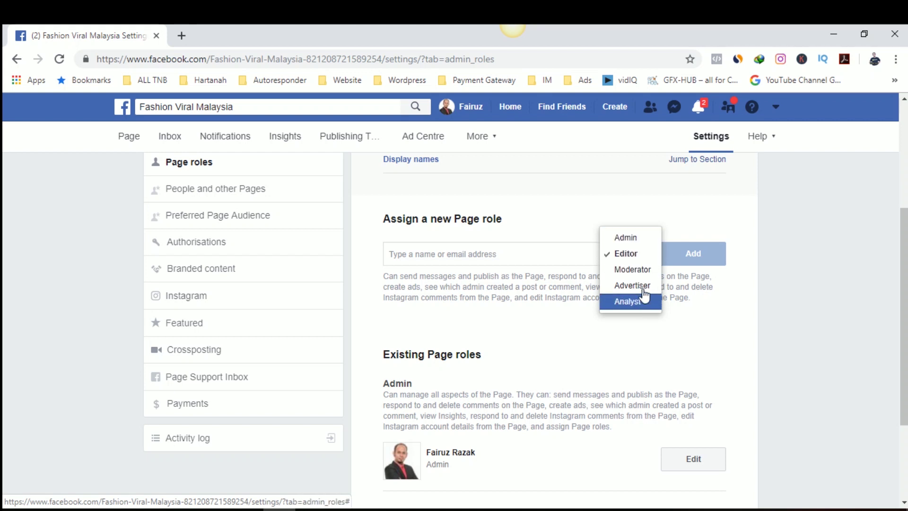
pyautogui.click(709, 320)
pyautogui.click(635, 257)
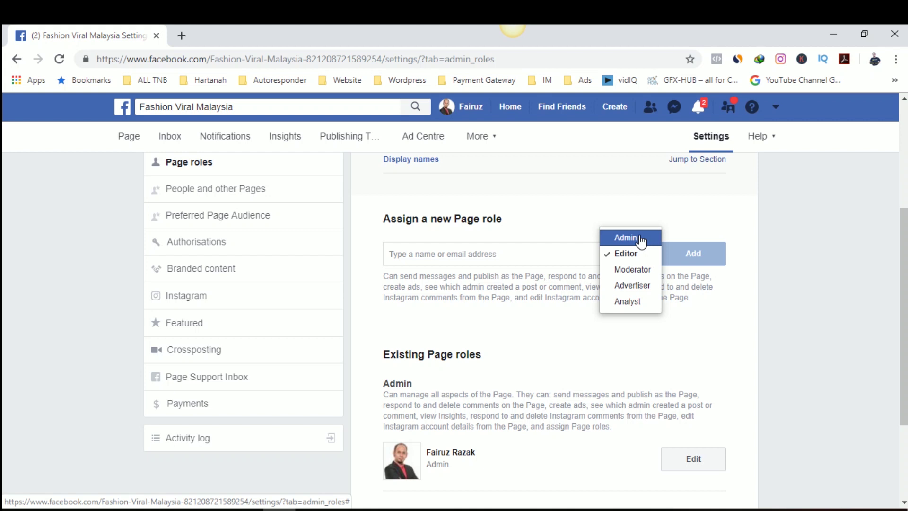
pyautogui.scroll(-3, 591, 303)
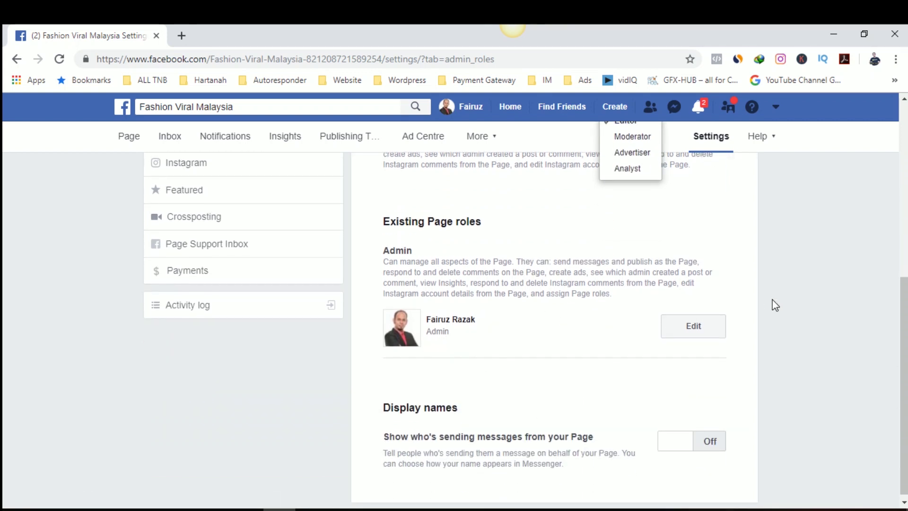
pyautogui.scroll(-1, 774, 305)
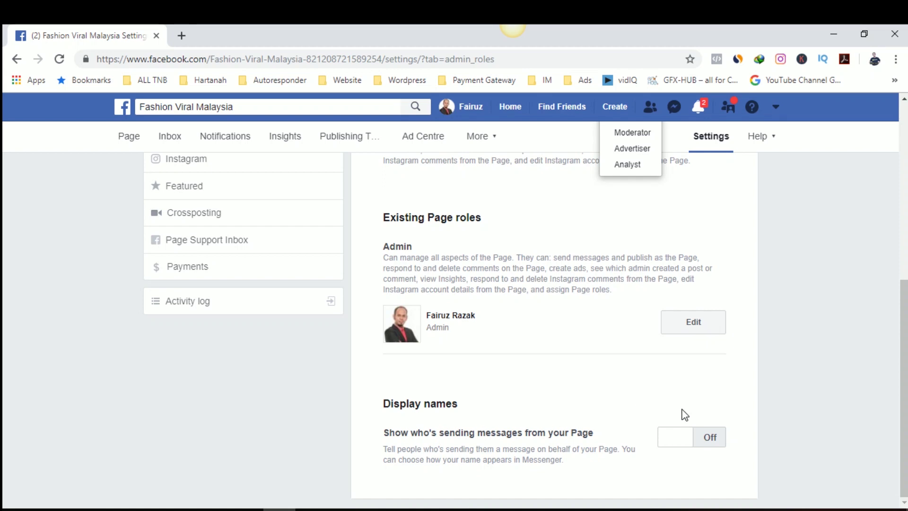
# Open the Page's Instagram settings for managing an Instagram account on Facebook
pyautogui.scroll(7, 683, 414)
pyautogui.scroll(-1, 295, 348)
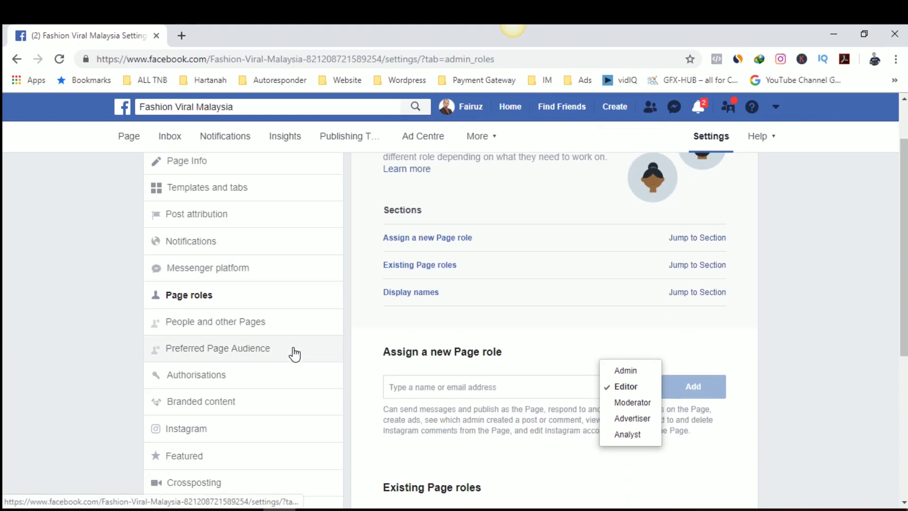
pyautogui.scroll(-1, 298, 305)
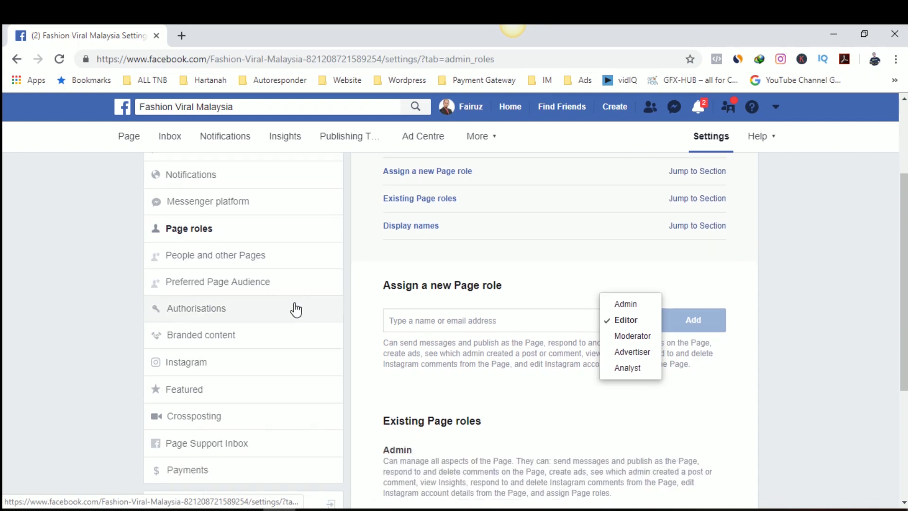
pyautogui.scroll(-1, 295, 310)
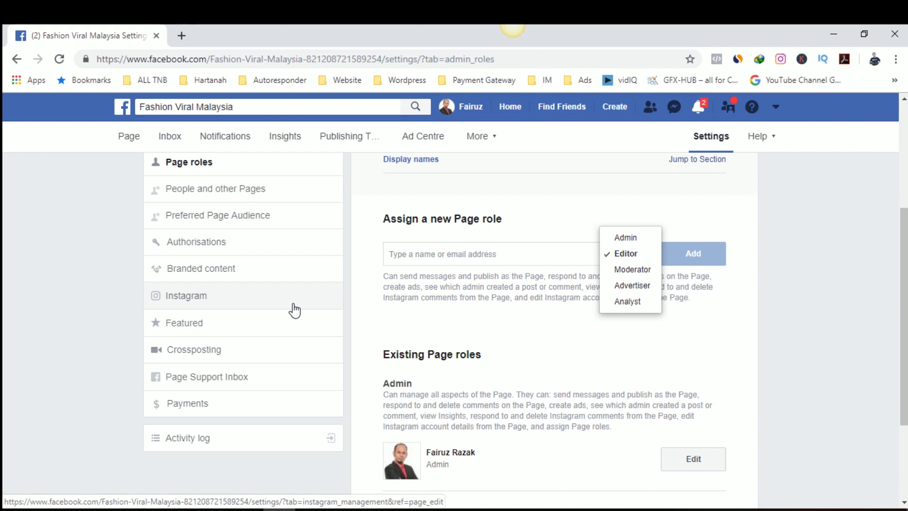
pyautogui.click(293, 301)
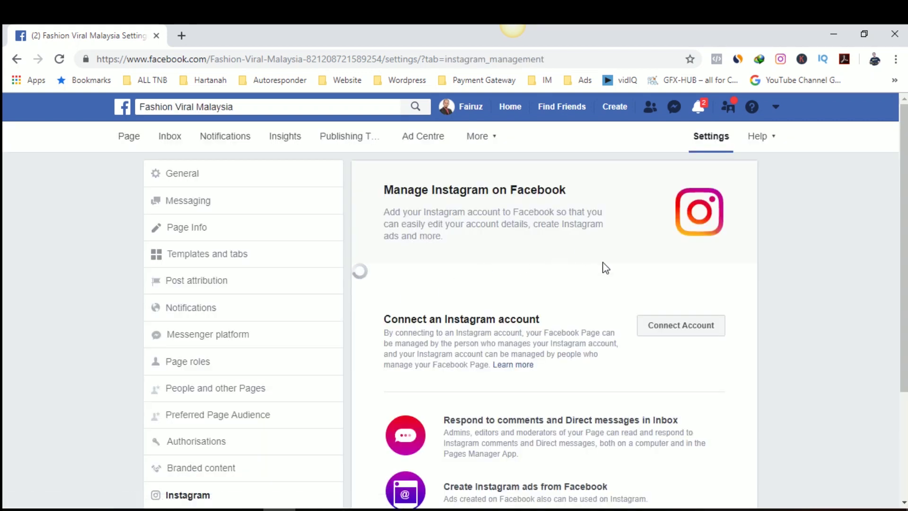
# Examine the Instagram connection options and the remaining categories in the Page settings
pyautogui.scroll(-2, 740, 305)
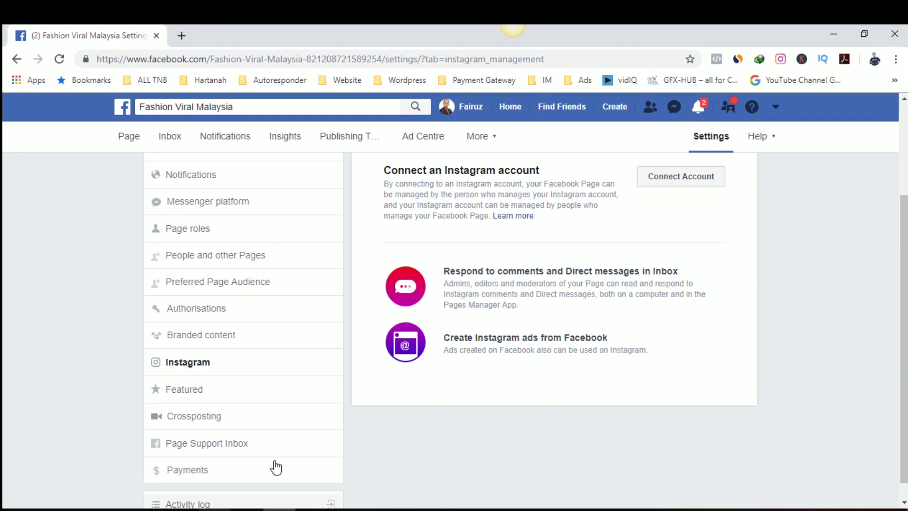
pyautogui.scroll(2, 695, 255)
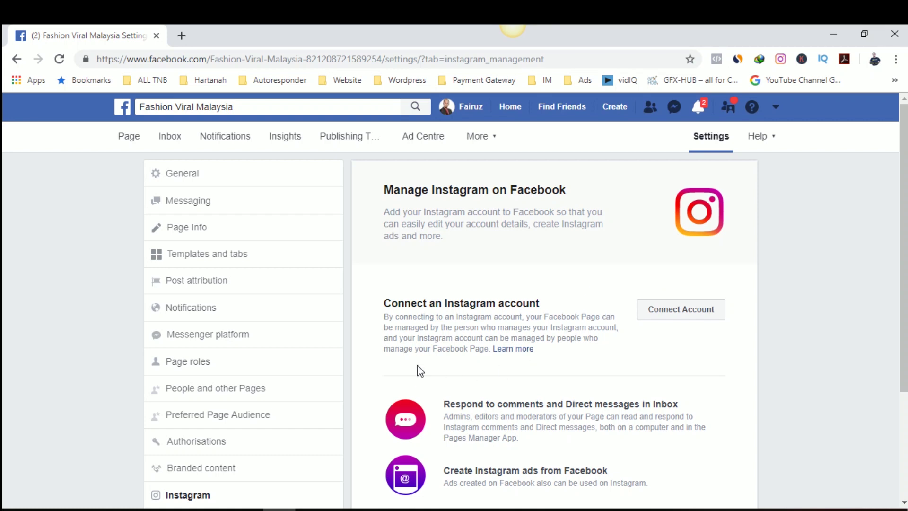
pyautogui.scroll(-1, 417, 365)
pyautogui.scroll(-2, 417, 367)
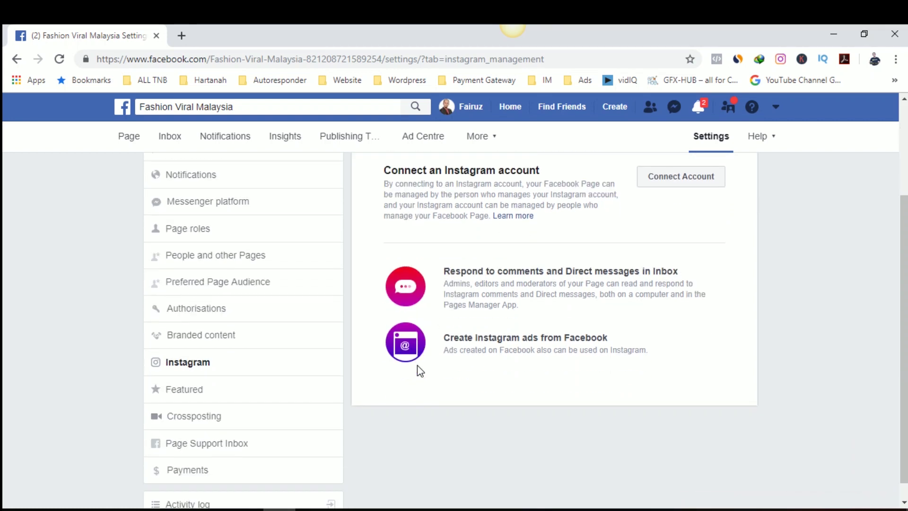
pyautogui.scroll(3, 418, 366)
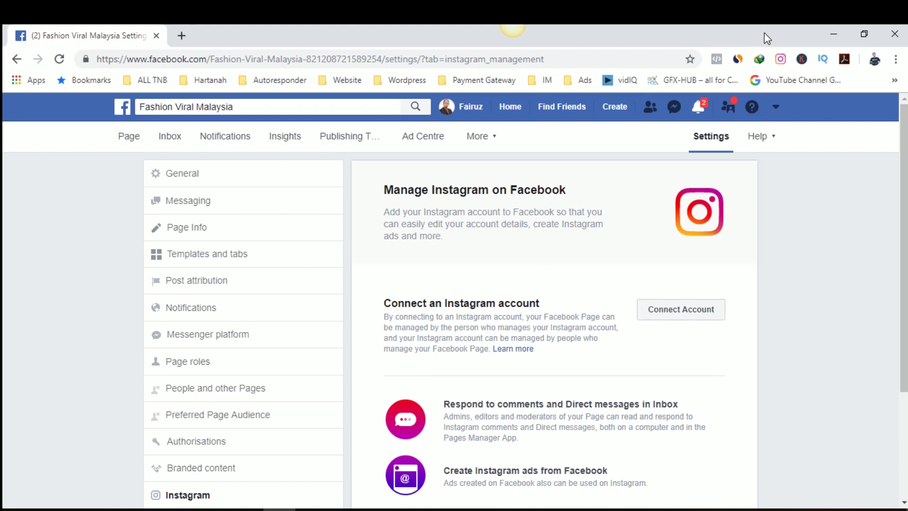
# Return to the Page's home view, review the suggestions for automatically responding to new messages, and dismiss that card
pyautogui.click(130, 142)
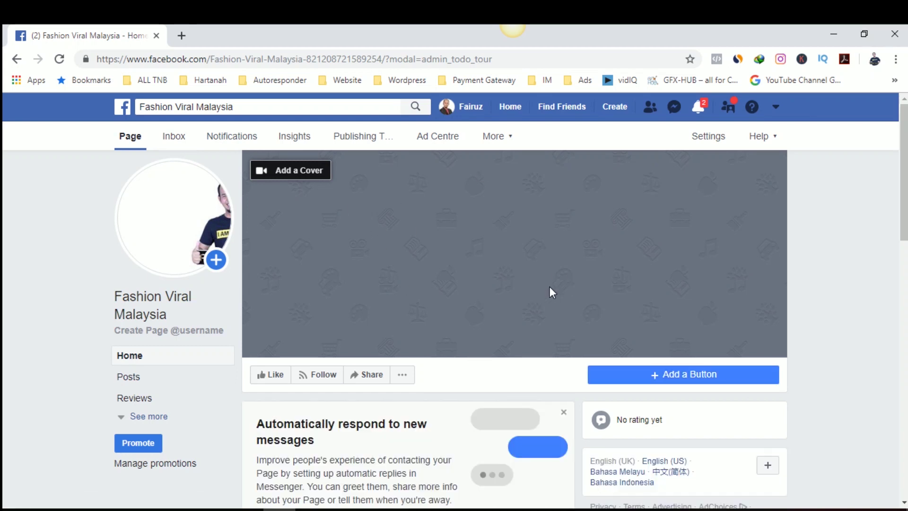
pyautogui.scroll(-4, 445, 316)
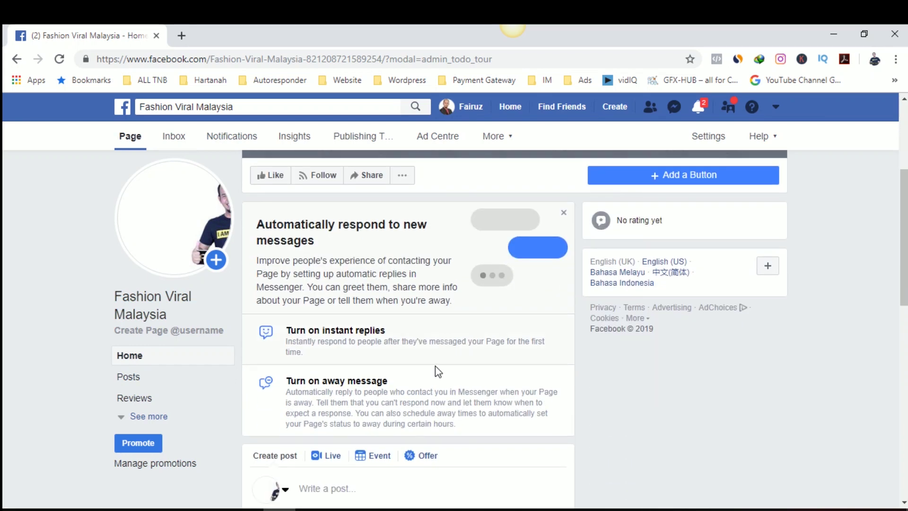
pyautogui.scroll(5, 433, 368)
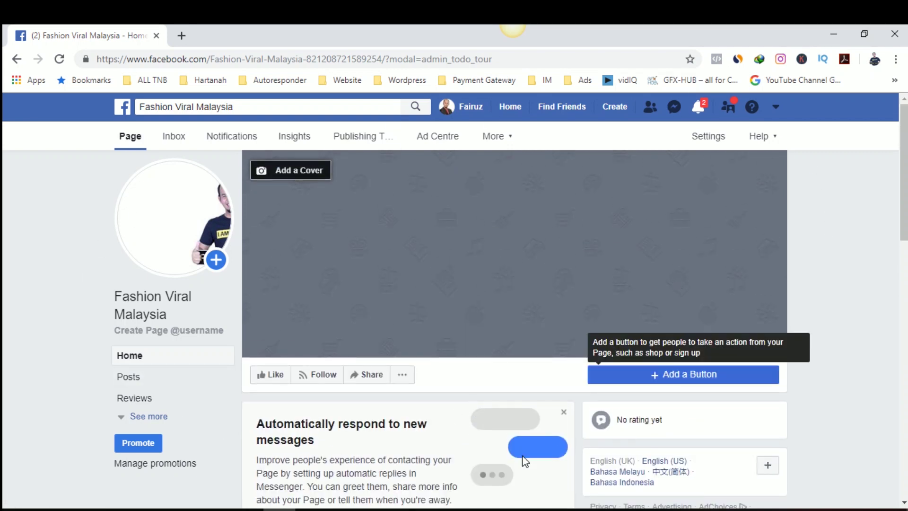
pyautogui.scroll(-4, 385, 412)
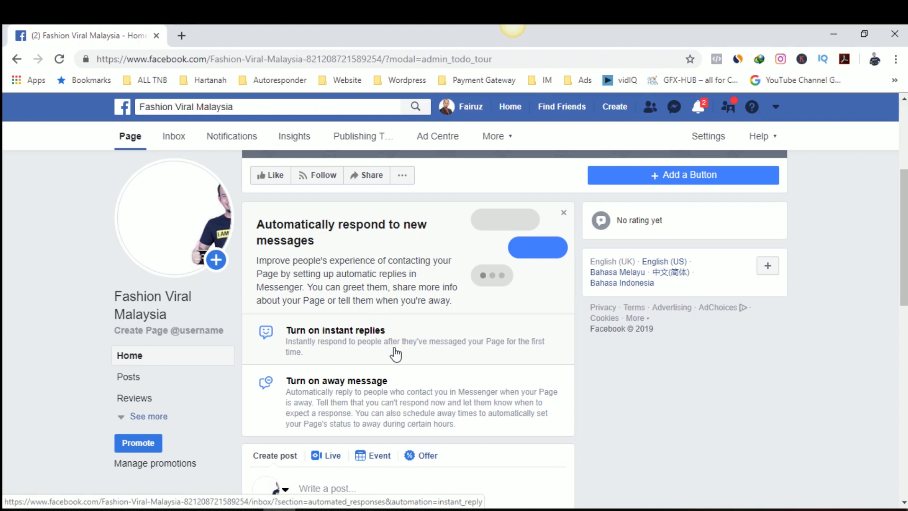
pyautogui.click(564, 214)
pyautogui.scroll(4, 429, 425)
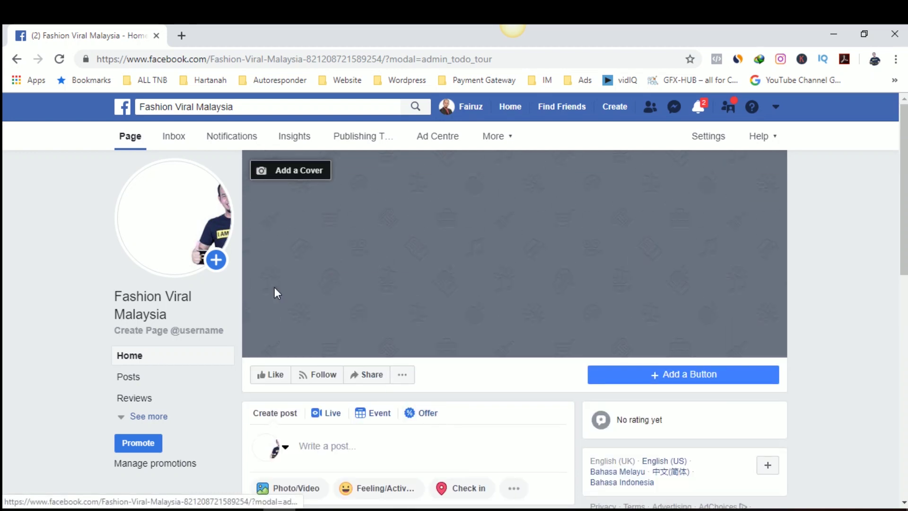
# View the Page's Inbox and its Notifications
pyautogui.click(179, 142)
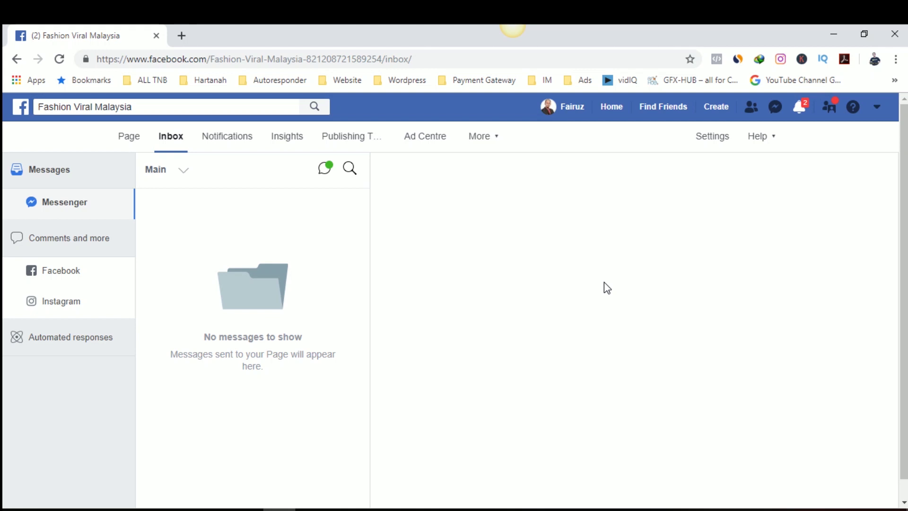
pyautogui.click(231, 137)
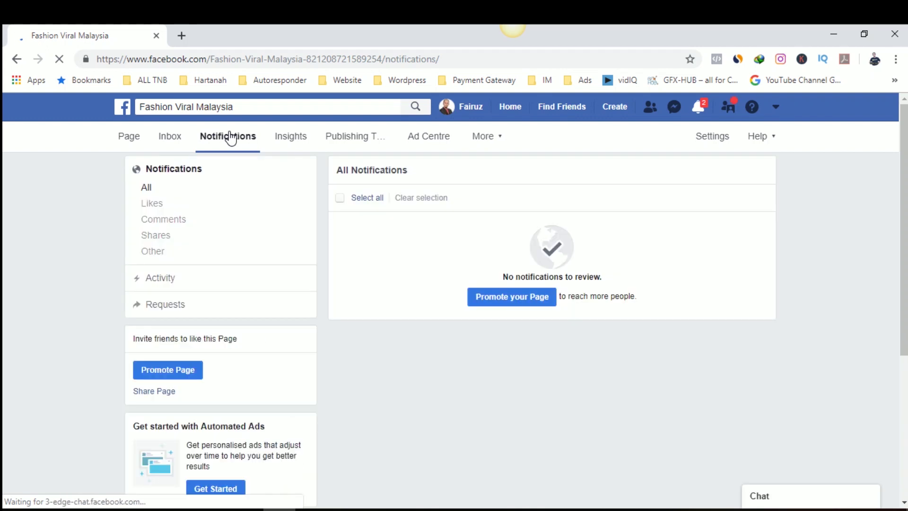
# Open the Page's Insights overview and dismiss the tip about tracking sales in Messenger
pyautogui.click(294, 142)
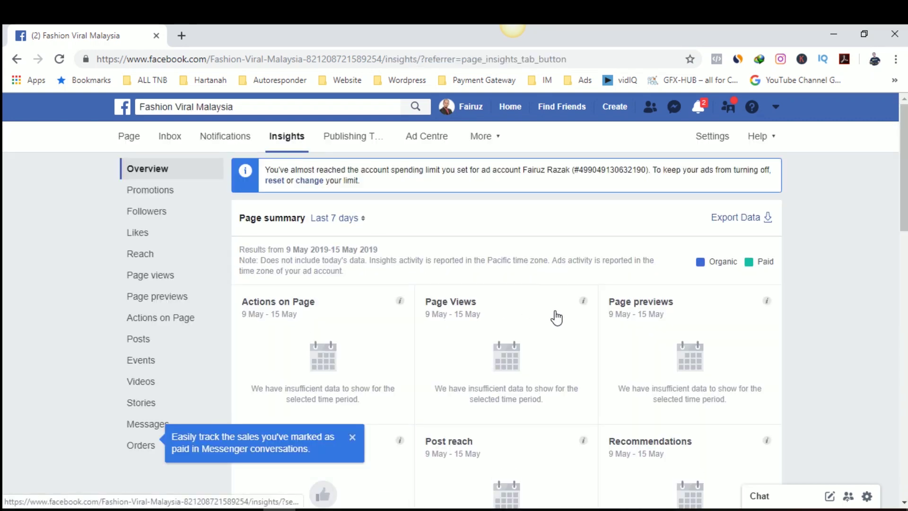
pyautogui.scroll(-3, 556, 318)
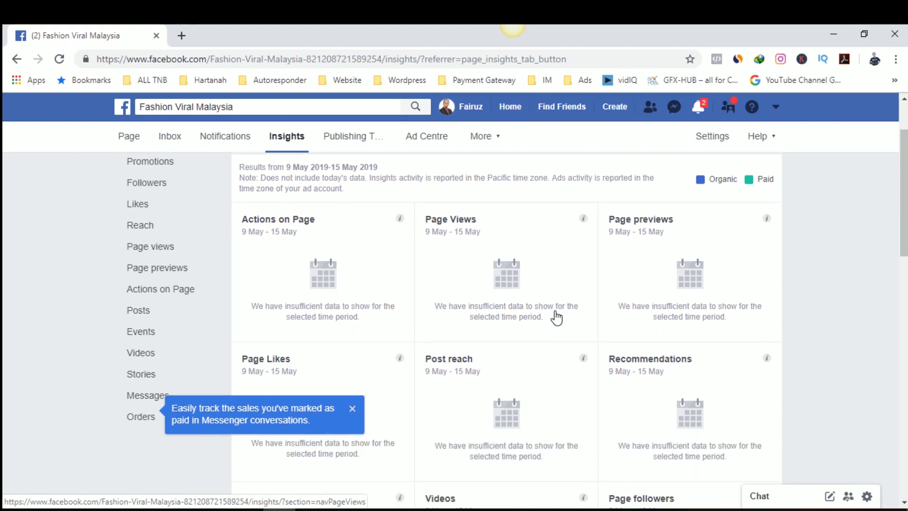
pyautogui.click(352, 408)
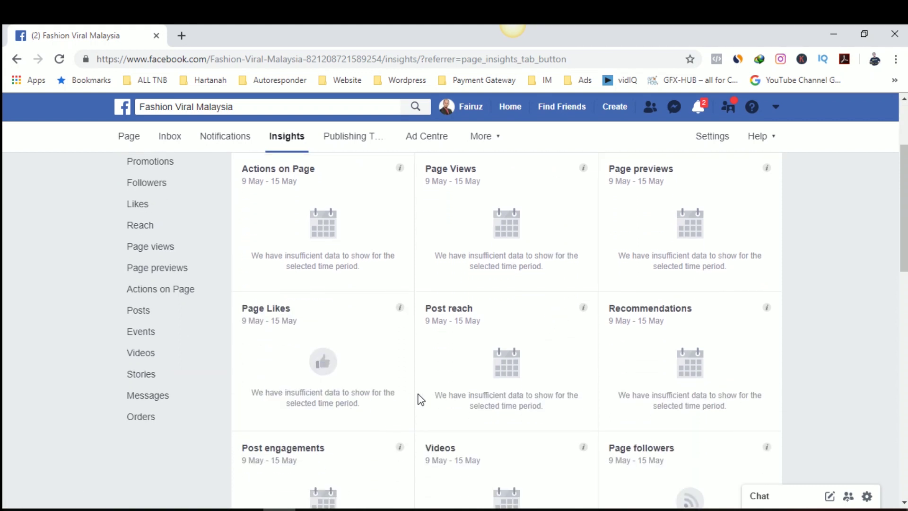
# Examine the Insights summary cards, including likes, reach, engagements, followers and orders, and the list of most recent posts
pyautogui.scroll(-1, 780, 289)
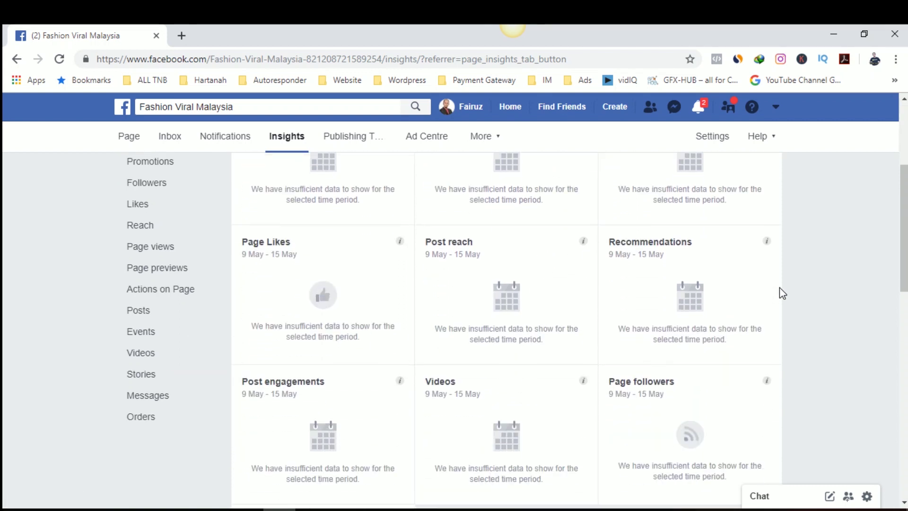
pyautogui.scroll(-1, 359, 417)
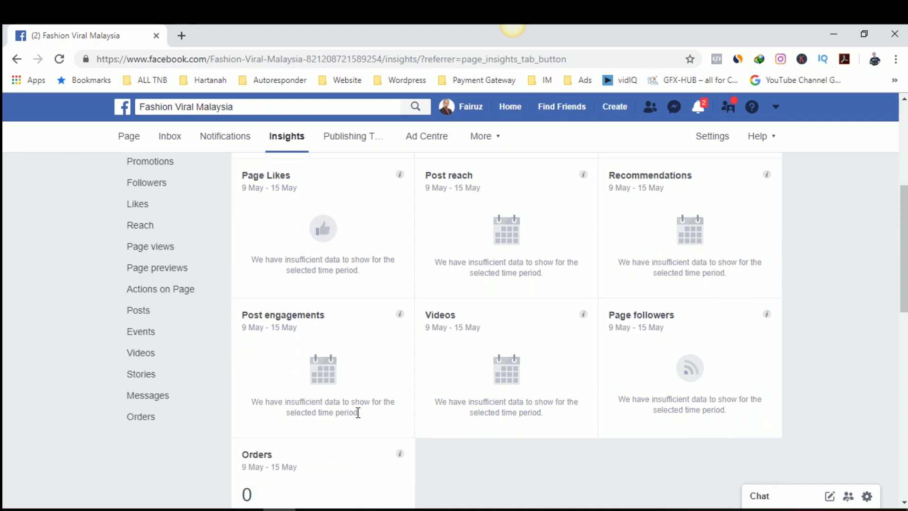
pyautogui.moveTo(399, 315)
pyautogui.scroll(-2, 567, 353)
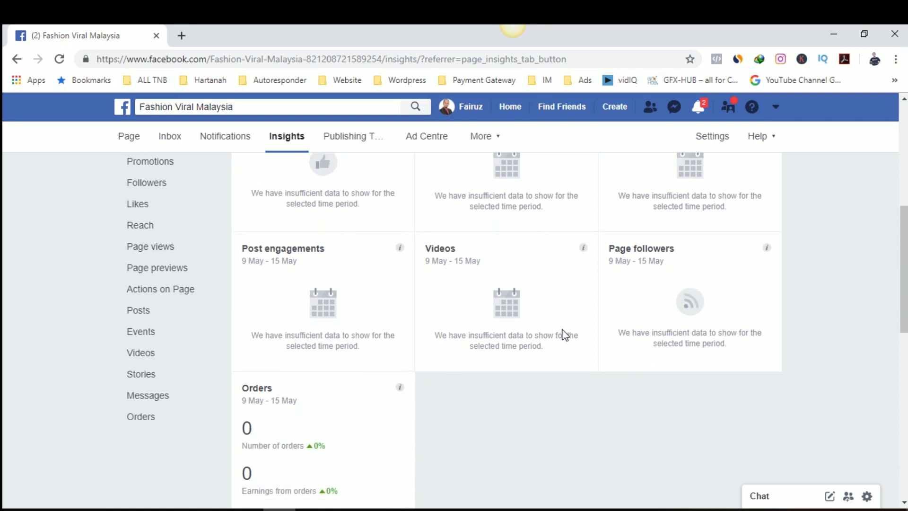
pyautogui.scroll(-3, 564, 334)
pyautogui.scroll(-3, 565, 335)
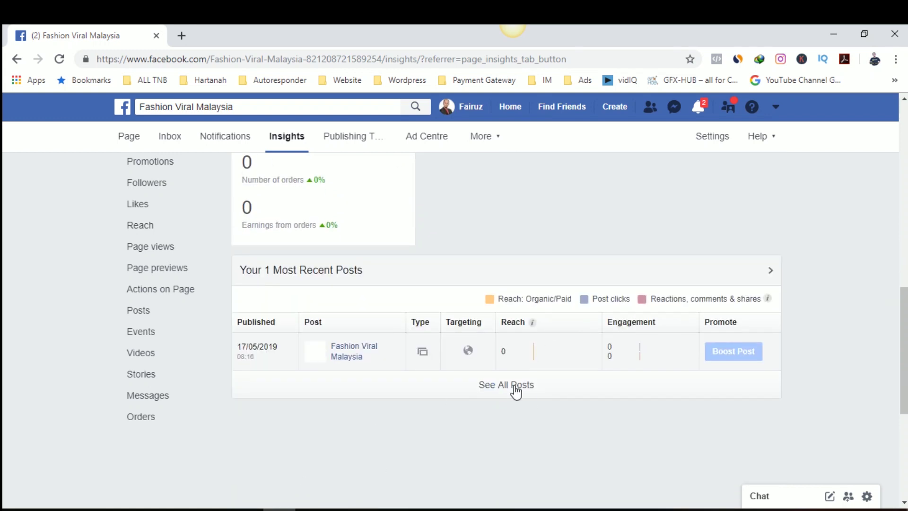
pyautogui.scroll(3, 523, 404)
pyautogui.scroll(-5, 425, 378)
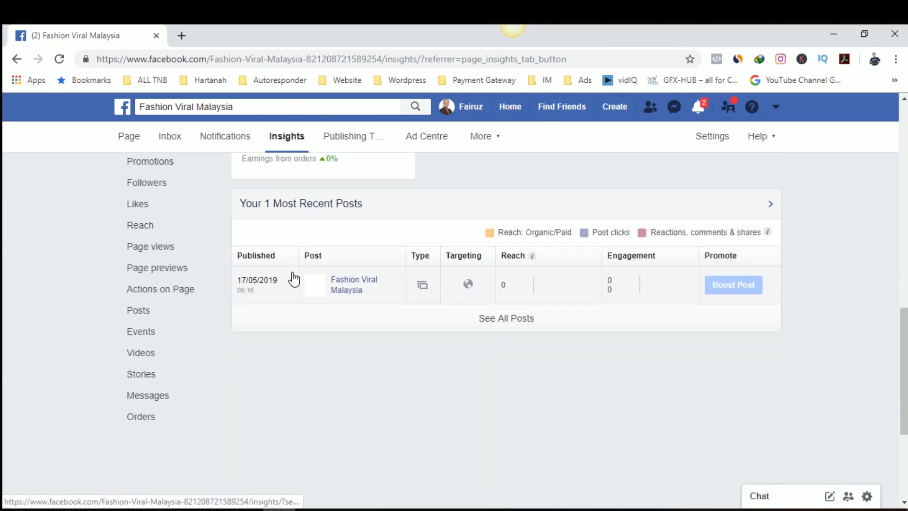
pyautogui.scroll(15, 640, 298)
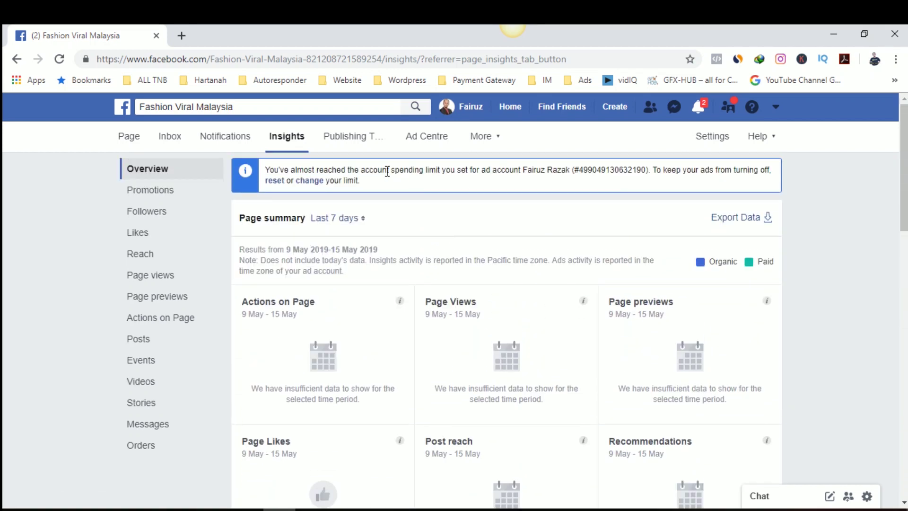
# Open Publishing Tools, dismiss the crossposting and CRM tips, and review the available sections down to Instant experience (Canvas)
pyautogui.click(358, 141)
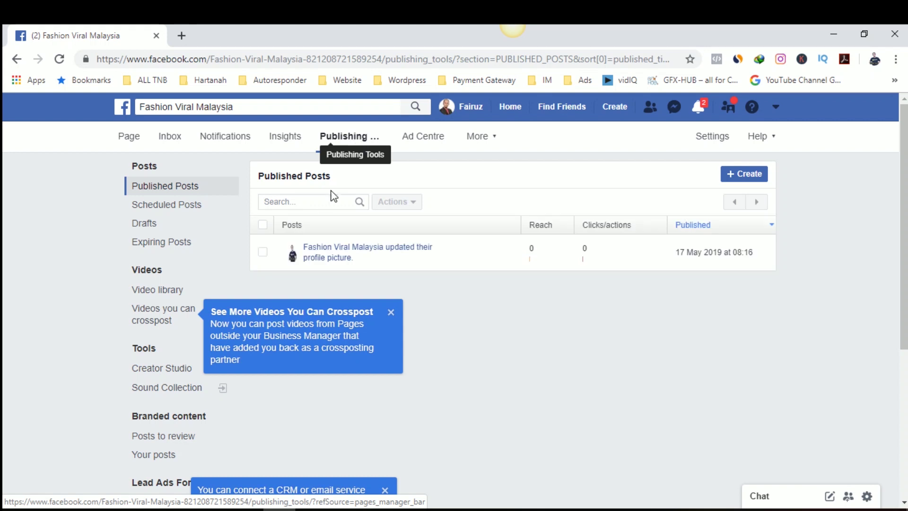
pyautogui.click(390, 313)
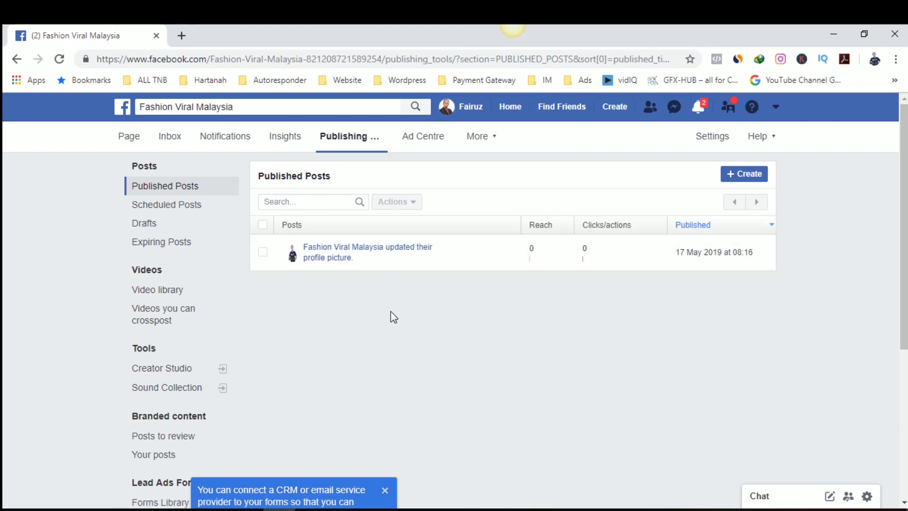
pyautogui.click(386, 494)
pyautogui.scroll(-5, 402, 331)
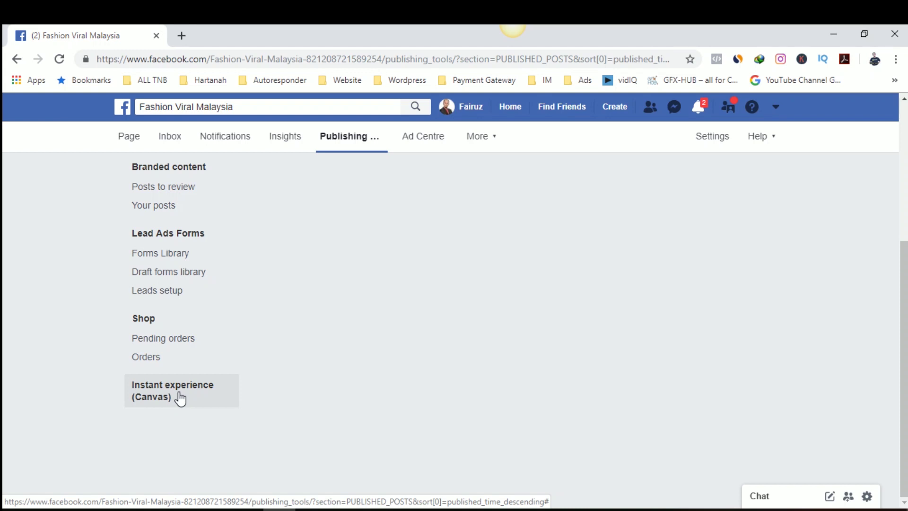
# View the Page's Ad Centre overview and its Page quality report
pyautogui.click(433, 143)
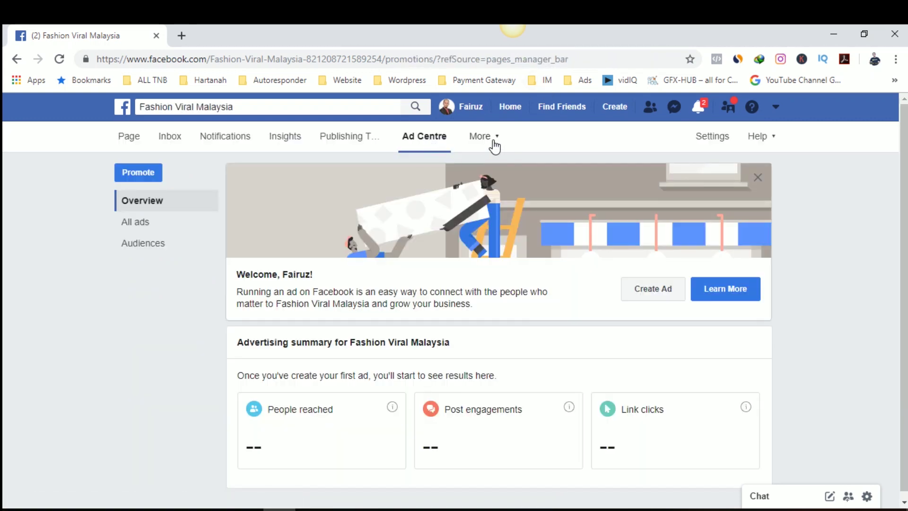
pyautogui.click(492, 141)
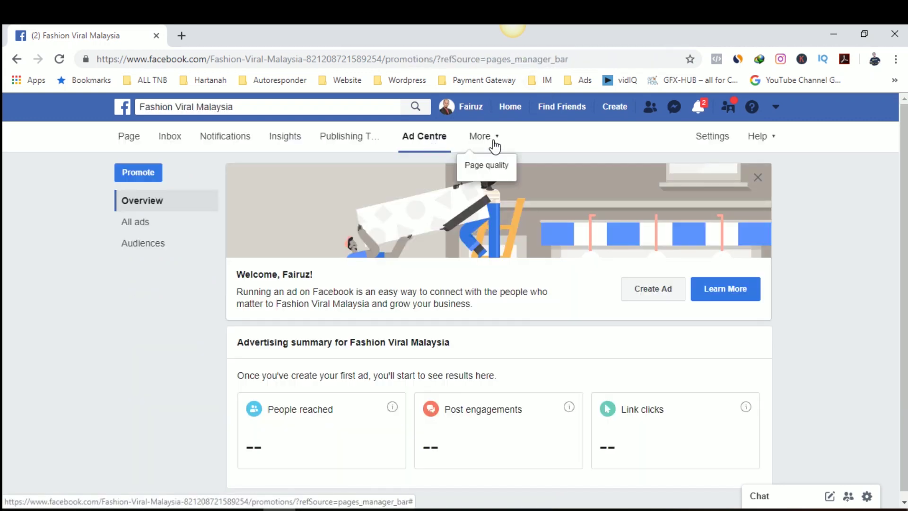
pyautogui.click(495, 169)
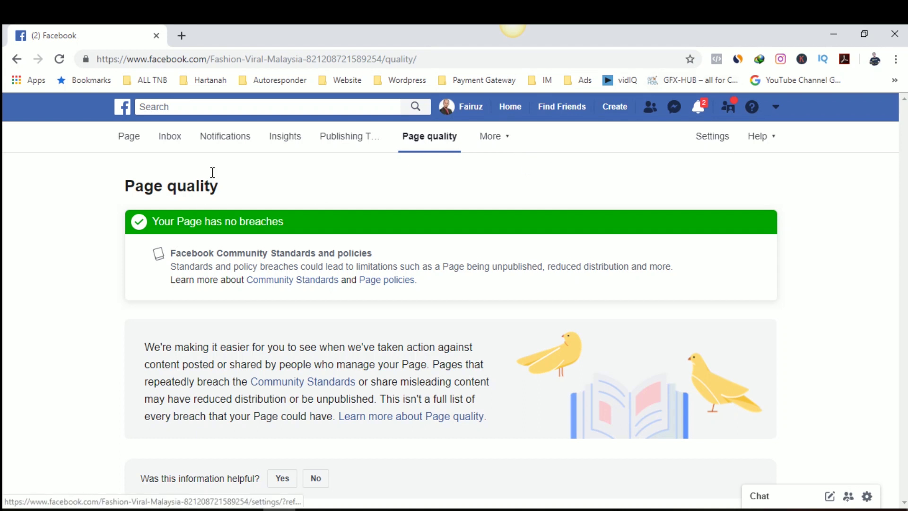
# Return to the Page's home view and start adding a button to the Page
pyautogui.click(129, 143)
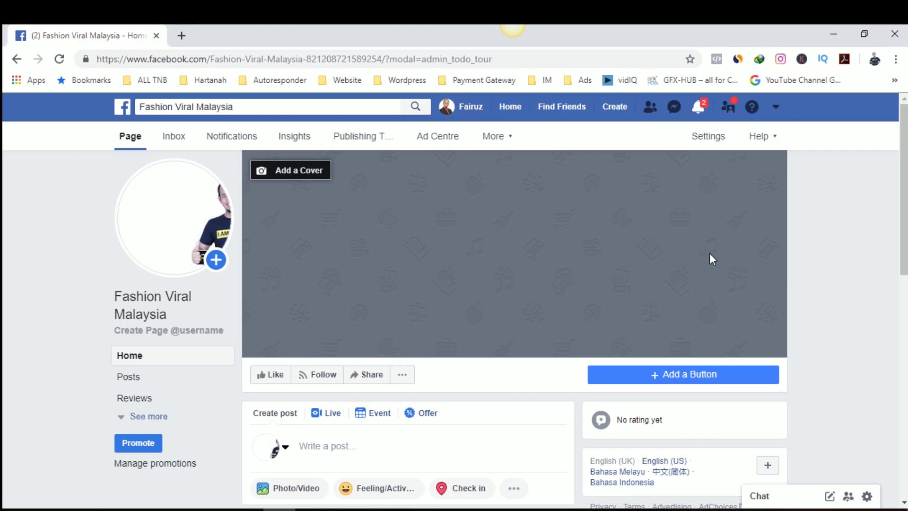
pyautogui.click(704, 386)
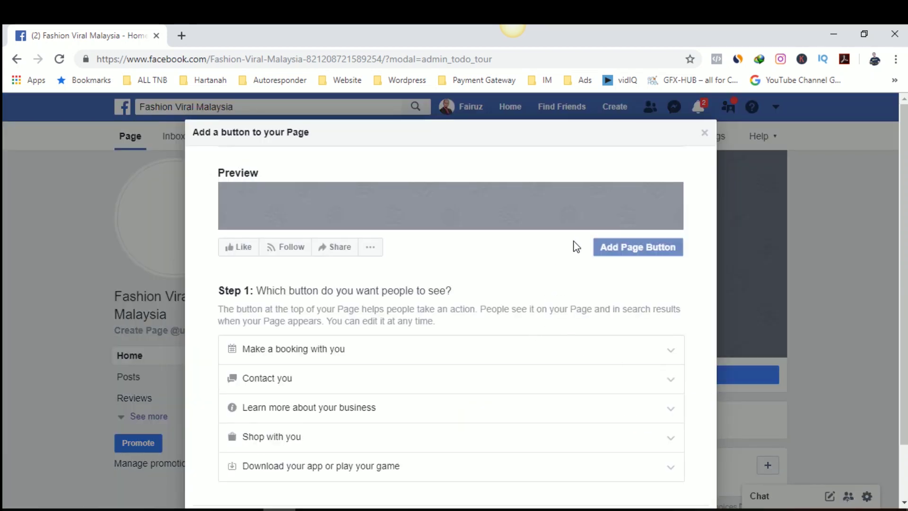
pyautogui.scroll(-2, 569, 279)
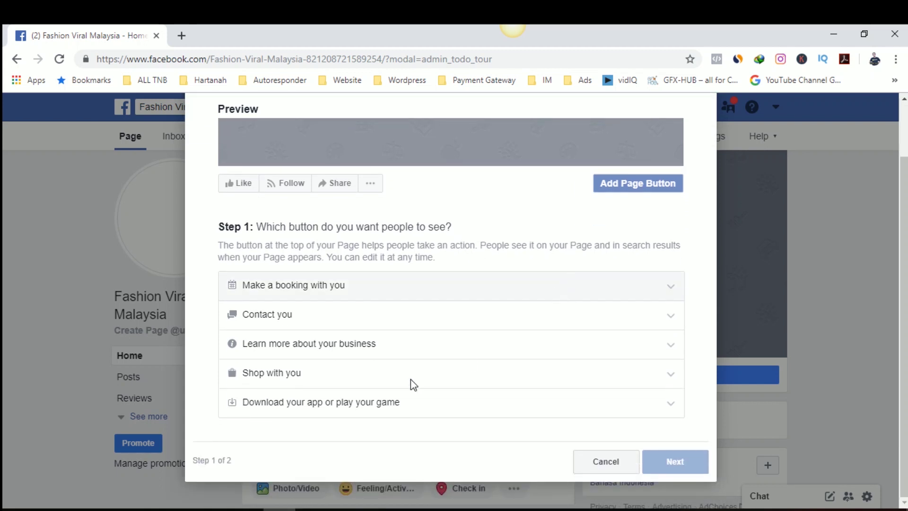
# Examine the button choices offered for booking, contact, learning about the business, shopping, and app or game
pyautogui.click(371, 288)
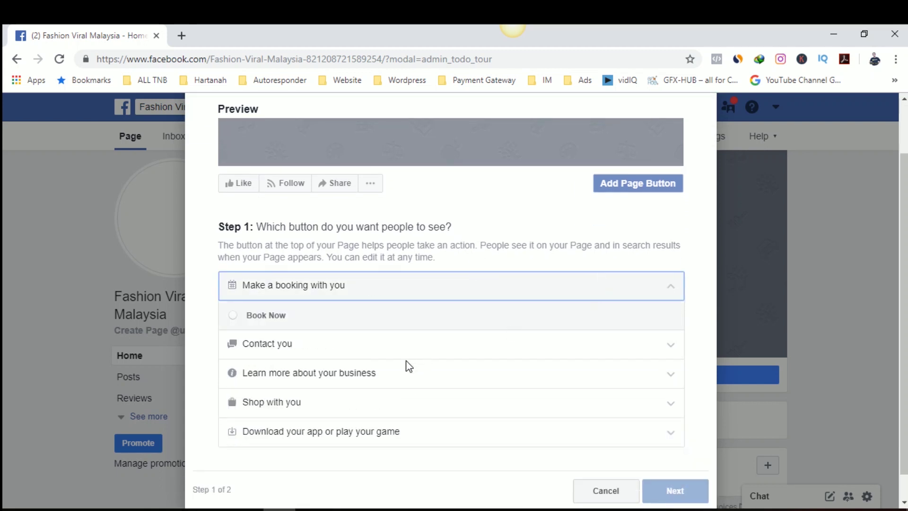
pyautogui.click(403, 342)
pyautogui.scroll(-2, 403, 344)
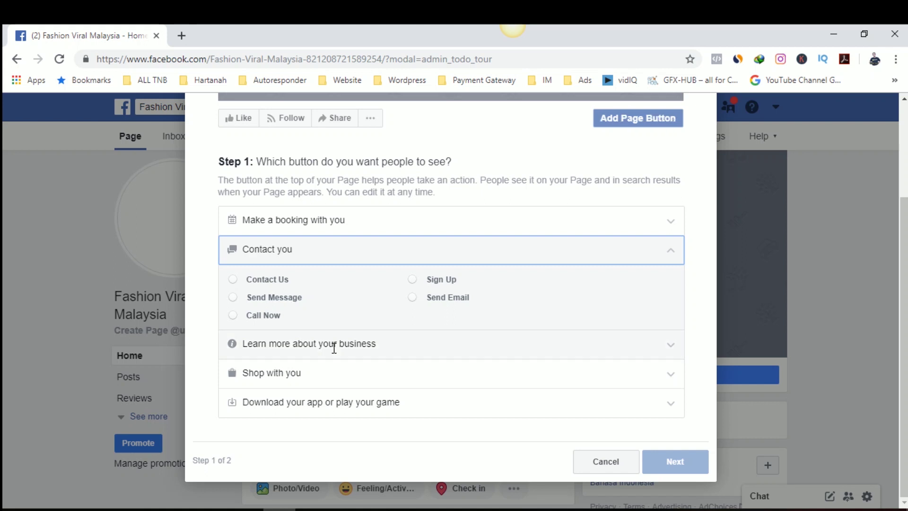
pyautogui.click(473, 344)
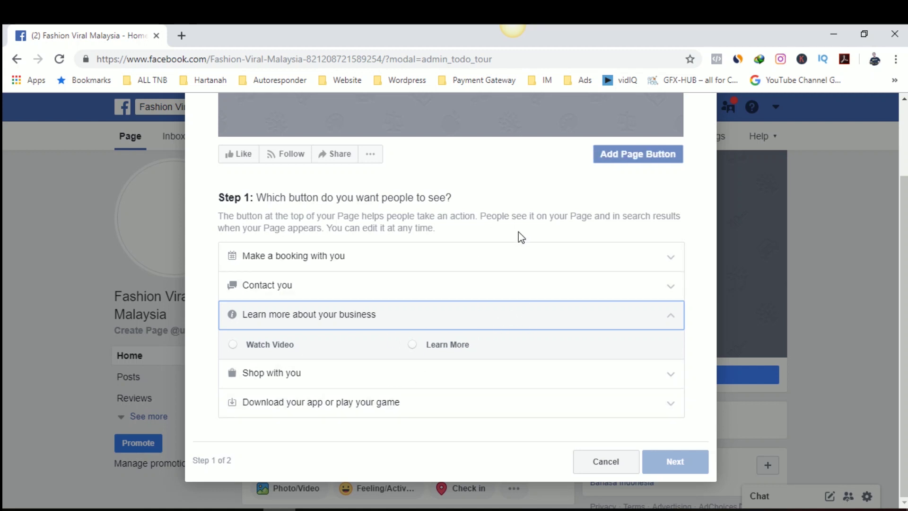
pyautogui.click(429, 374)
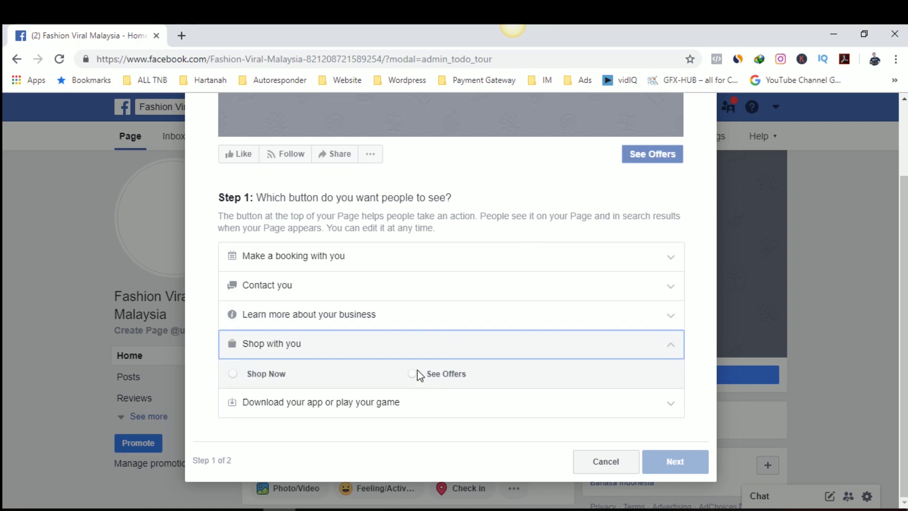
pyautogui.click(485, 406)
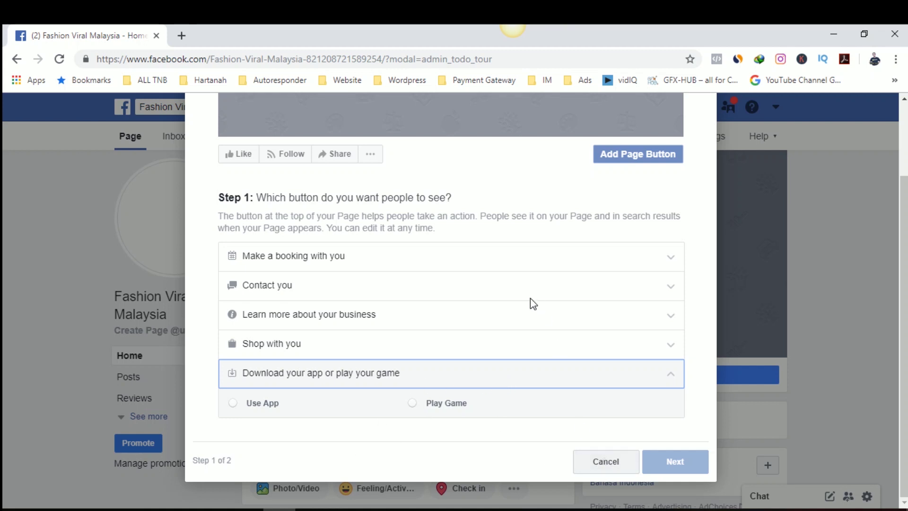
pyautogui.scroll(2, 401, 345)
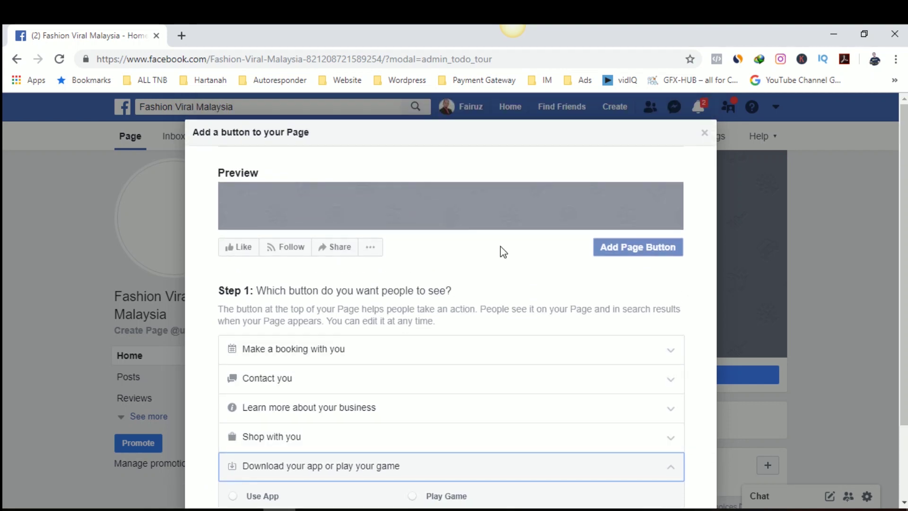
# Close the Page button setup and attach the picture AdobeStock_694826 to a new photo post
pyautogui.click(704, 133)
pyautogui.scroll(-4, 760, 245)
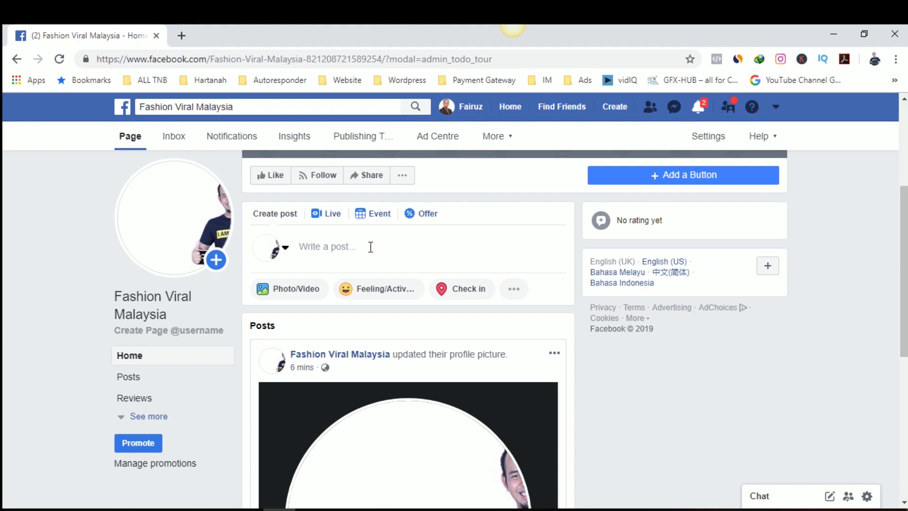
pyautogui.click(348, 256)
pyautogui.click(315, 313)
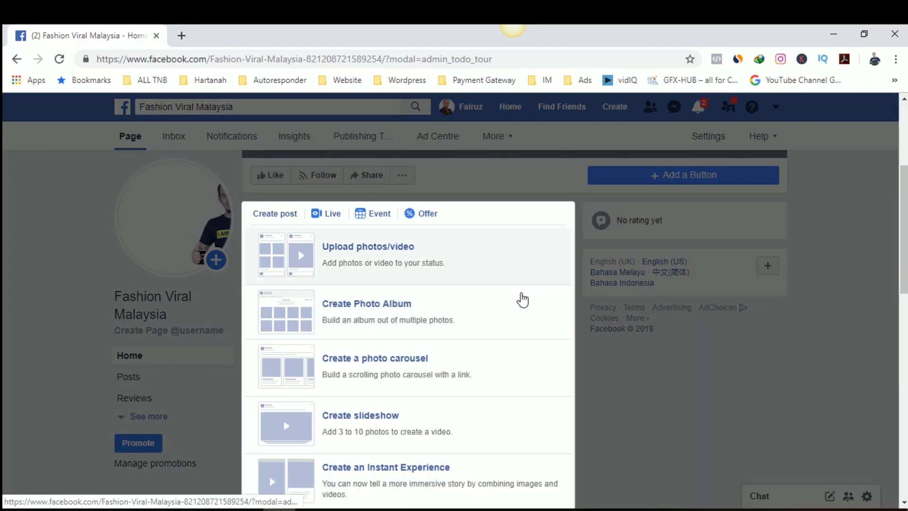
pyautogui.click(402, 257)
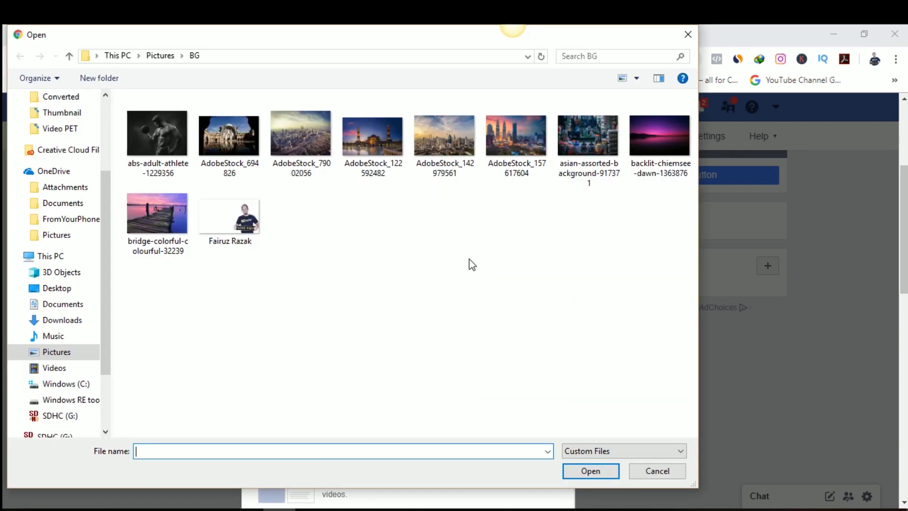
pyautogui.click(243, 156)
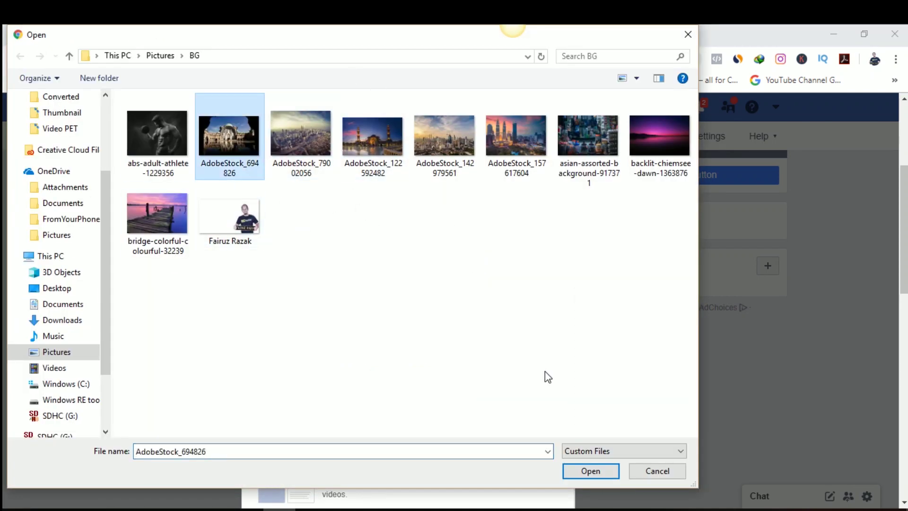
pyautogui.click(586, 469)
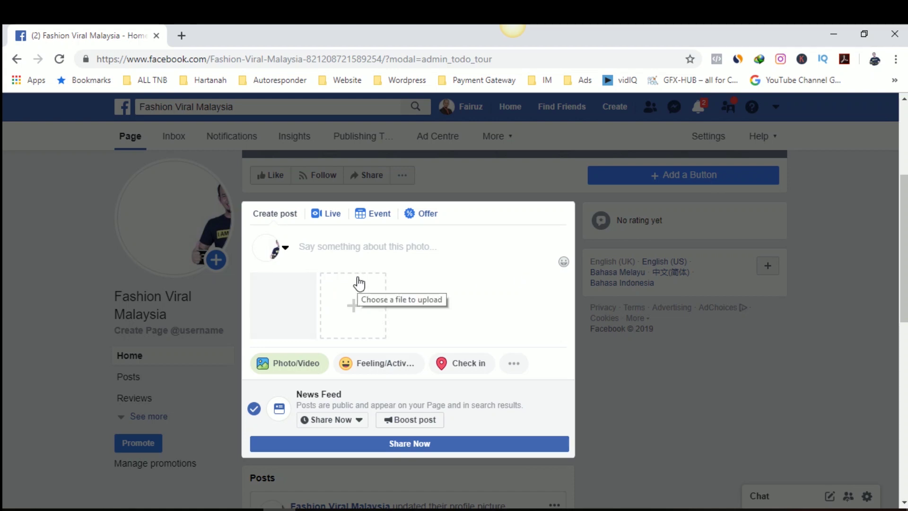
# Write the photo caption "Ini adalah contoh post untuk gambar"
pyautogui.write('ni adalah contih pe')
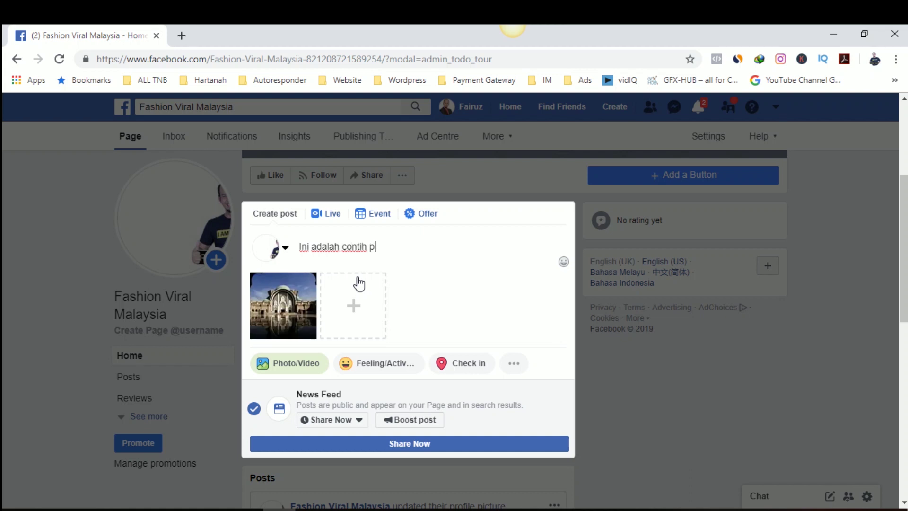
pyautogui.press('BackSpace')
pyautogui.press('BackSpace')
pyautogui.press('BackSpace')
pyautogui.press('BackSpace')
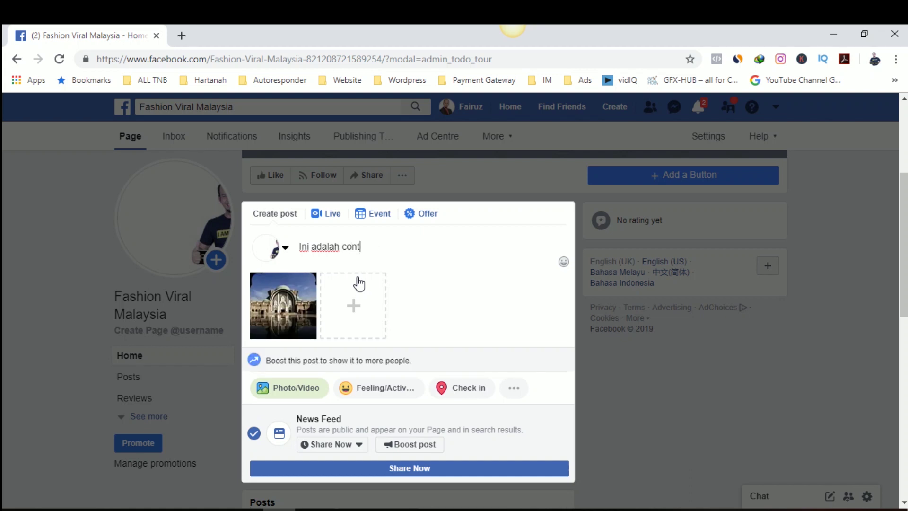
pyautogui.write('h post untuk gambar')
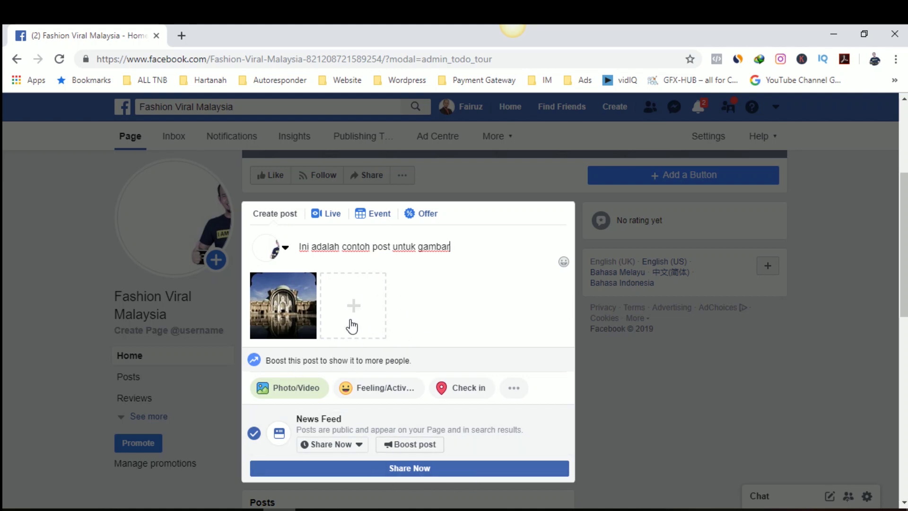
# Share the photo post immediately as a normal post and view it on the Page
pyautogui.click(427, 467)
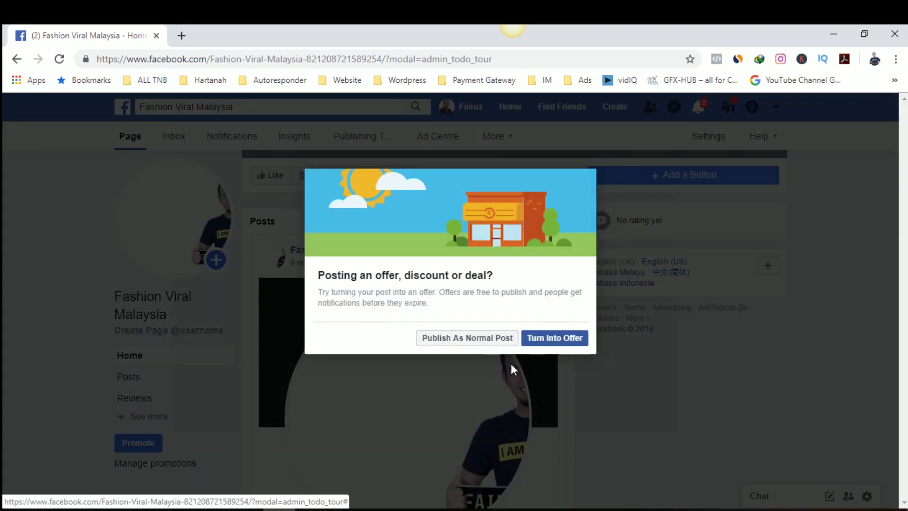
pyautogui.click(496, 343)
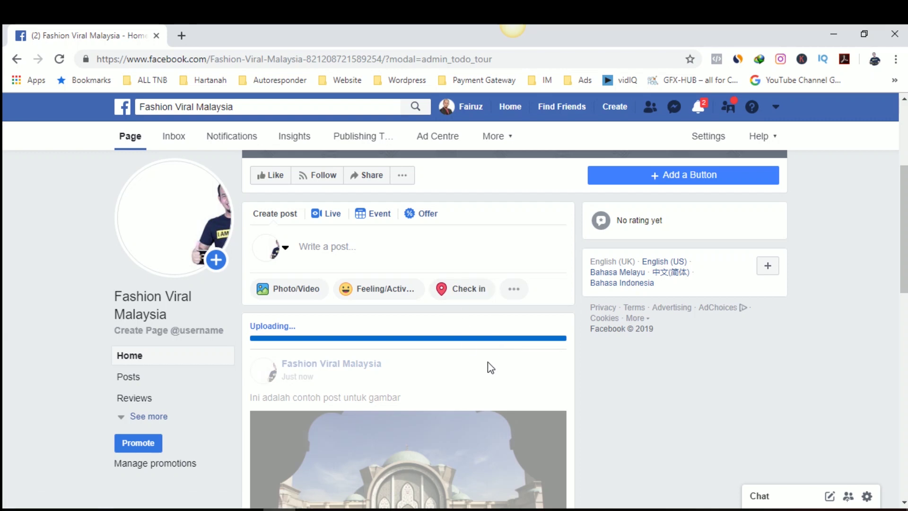
pyautogui.scroll(-5, 487, 362)
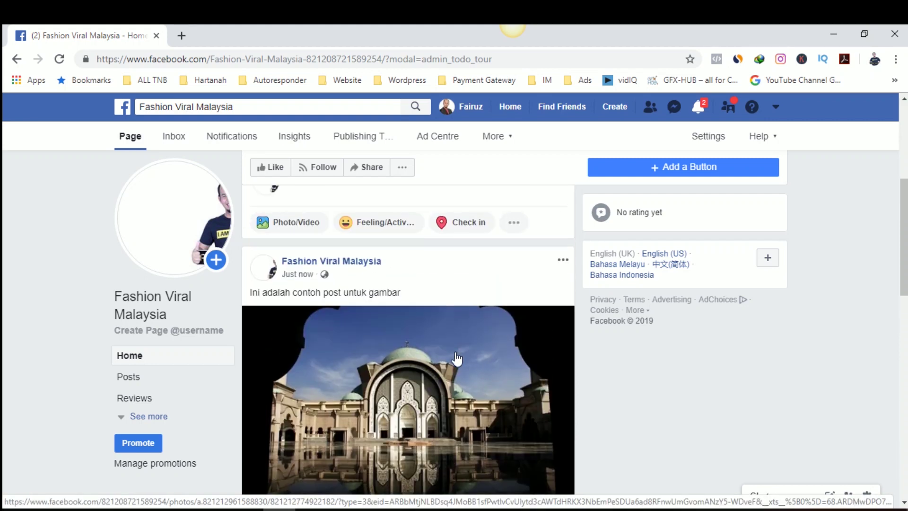
# Create a new post of the Get messages type and choose the asian-assorted-background-917371 picture for it
pyautogui.scroll(3, 440, 364)
pyautogui.click(397, 303)
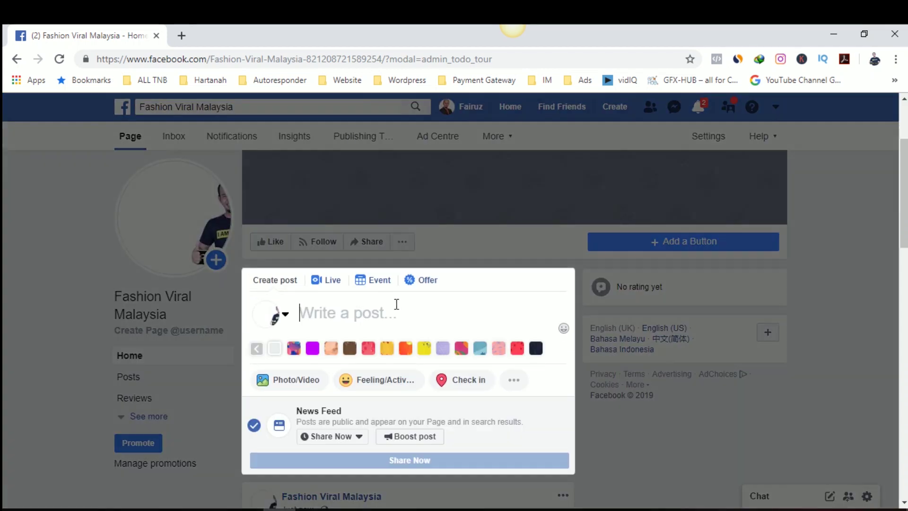
pyautogui.click(513, 381)
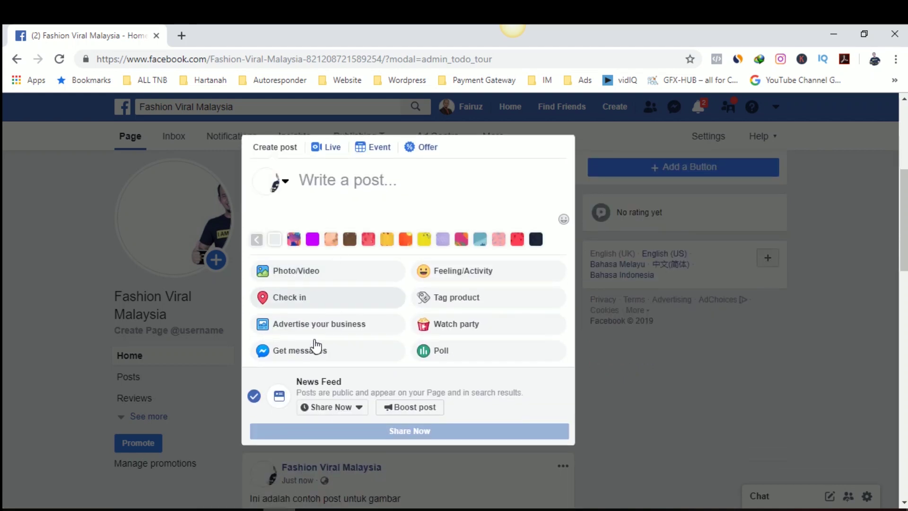
pyautogui.click(330, 351)
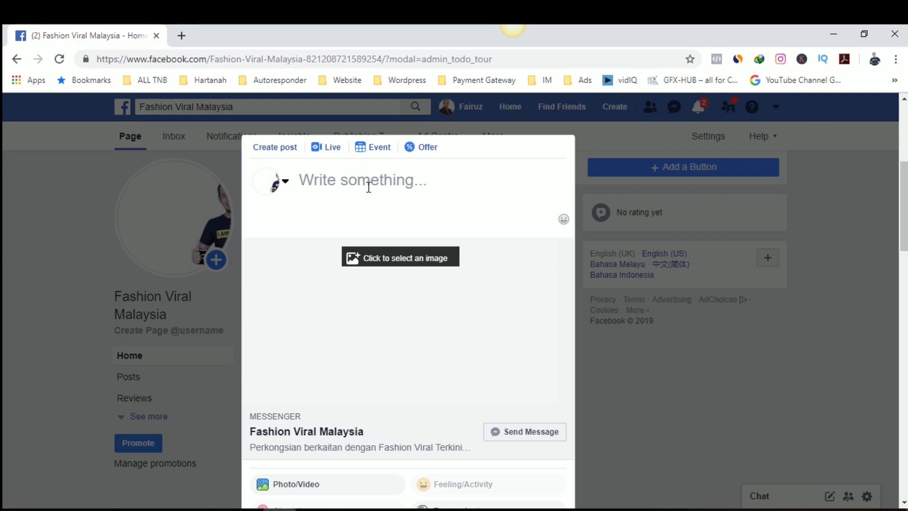
pyautogui.click(421, 258)
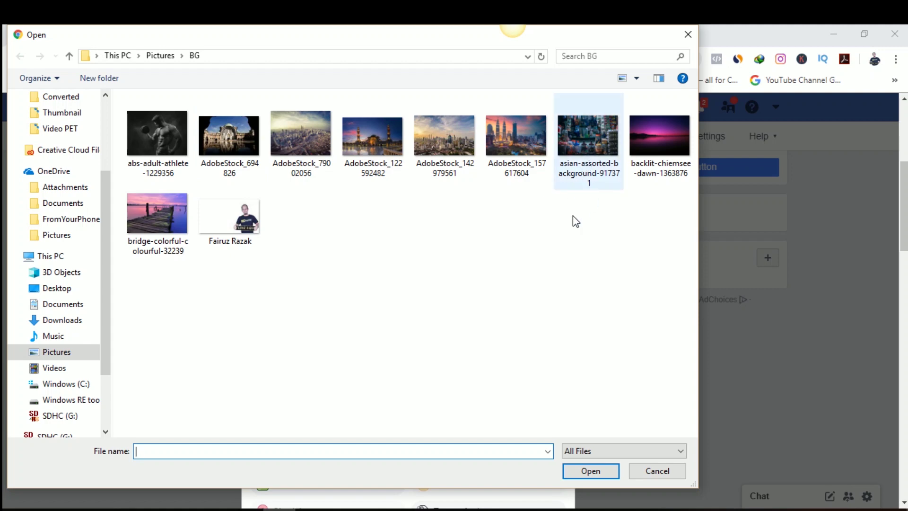
pyautogui.click(586, 137)
pyautogui.click(594, 469)
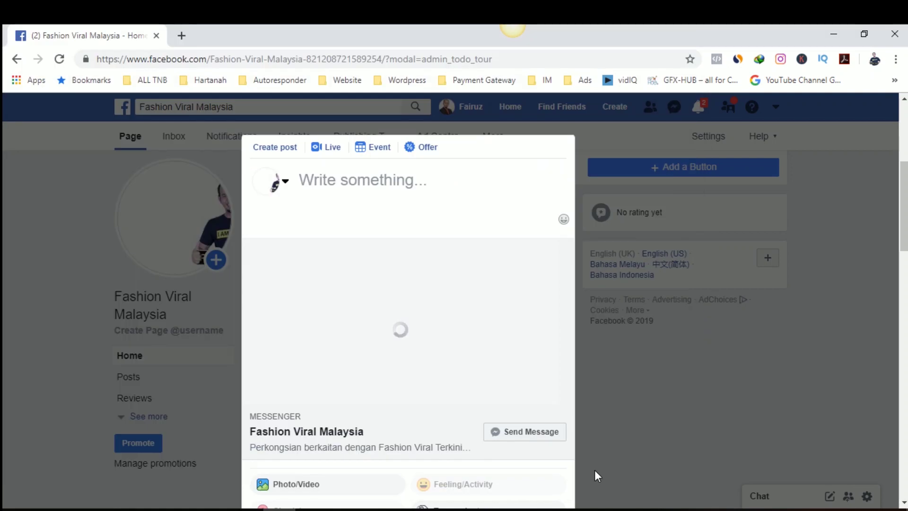
# Write the message post's text "Sila tekan butang send message di bawah."
pyautogui.click(404, 184)
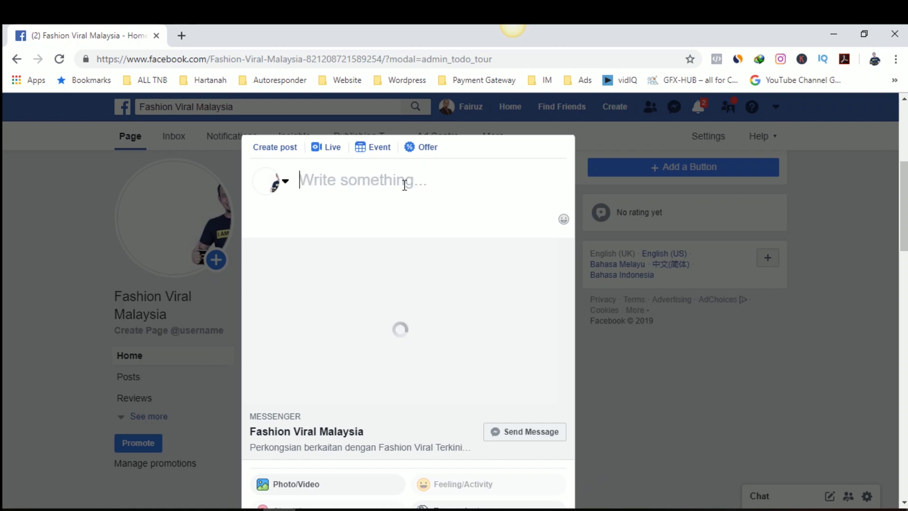
pyautogui.write('Sila')
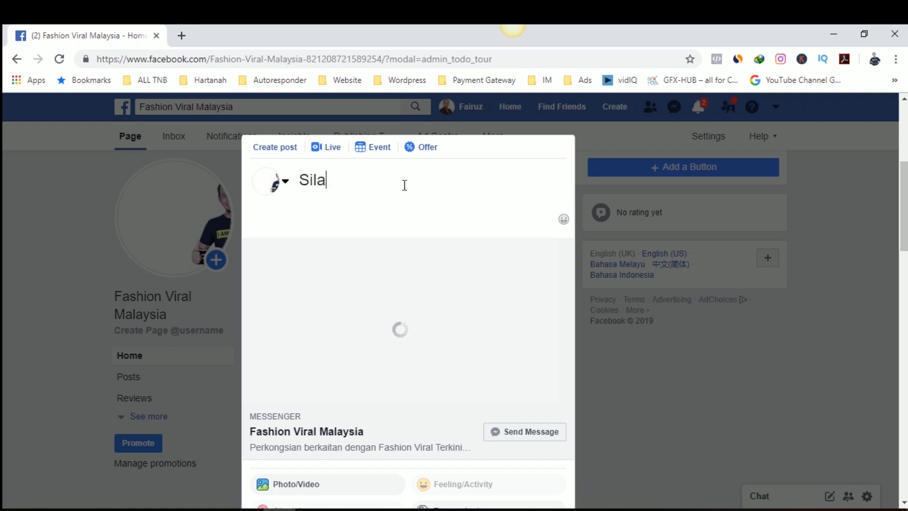
pyautogui.write(' tekan butang ')
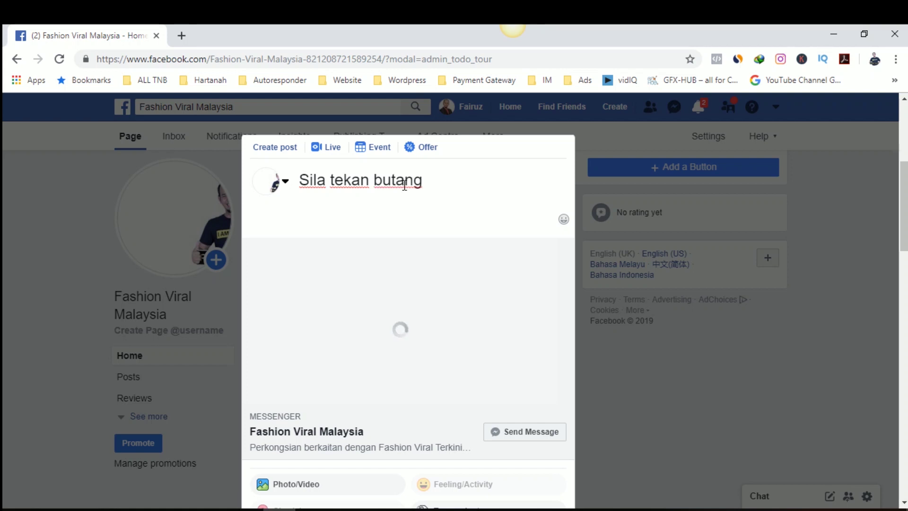
pyautogui.write('send message di bawah.')
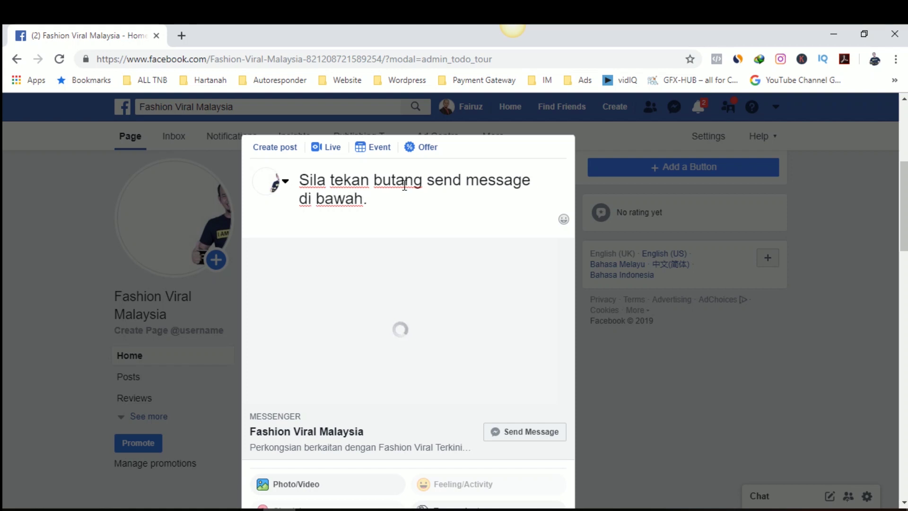
# Review the message post down to its sharing options, and close and reopen its composer
pyautogui.scroll(-3, 391, 462)
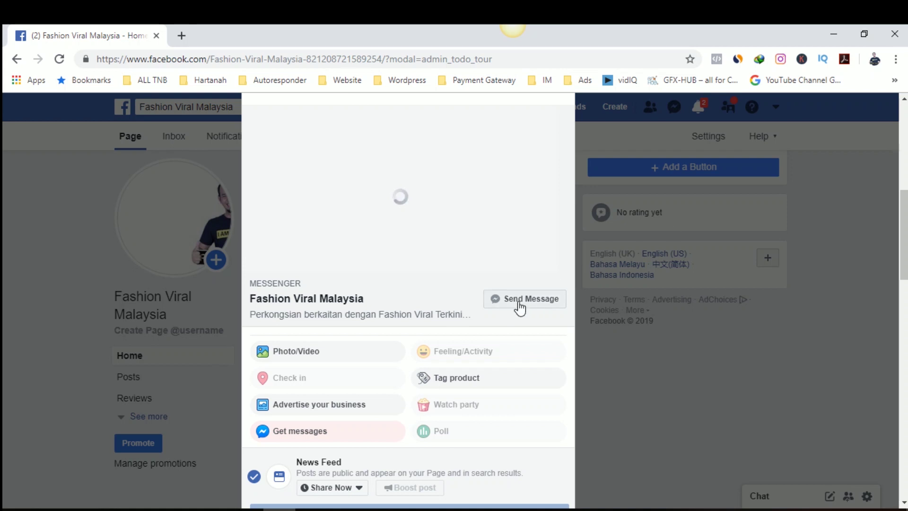
pyautogui.scroll(-3, 449, 392)
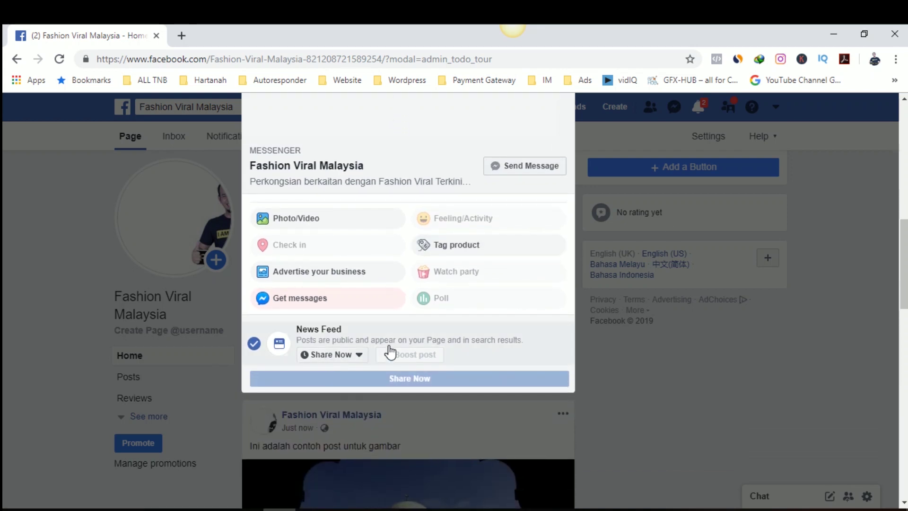
pyautogui.scroll(1, 520, 368)
pyautogui.scroll(5, 521, 368)
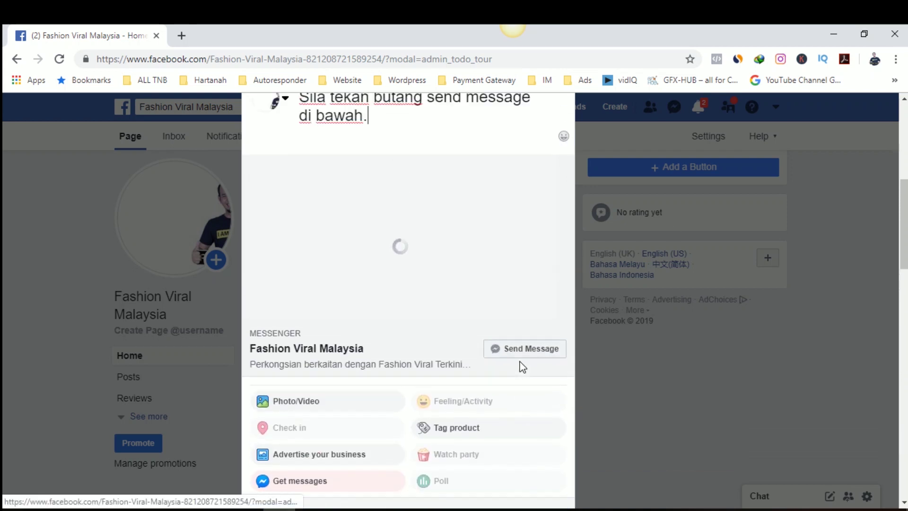
pyautogui.scroll(-6, 484, 320)
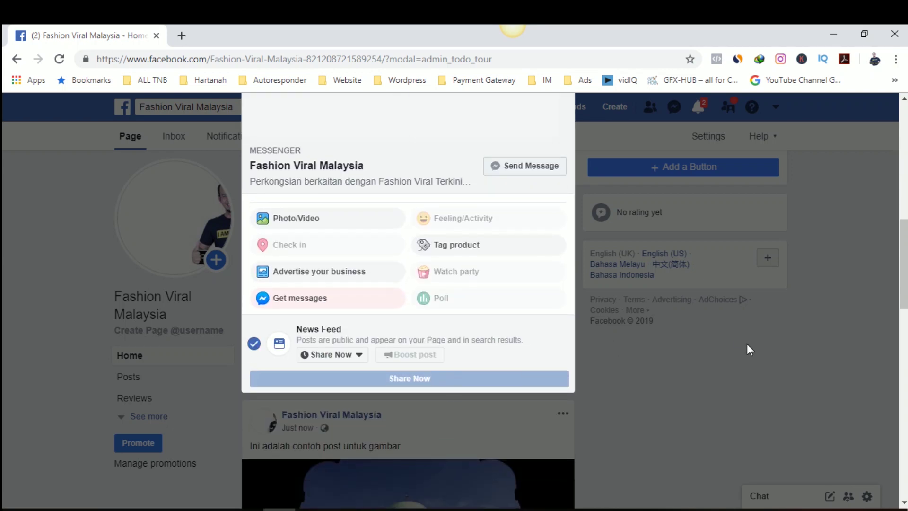
pyautogui.click(648, 370)
pyautogui.scroll(5, 470, 360)
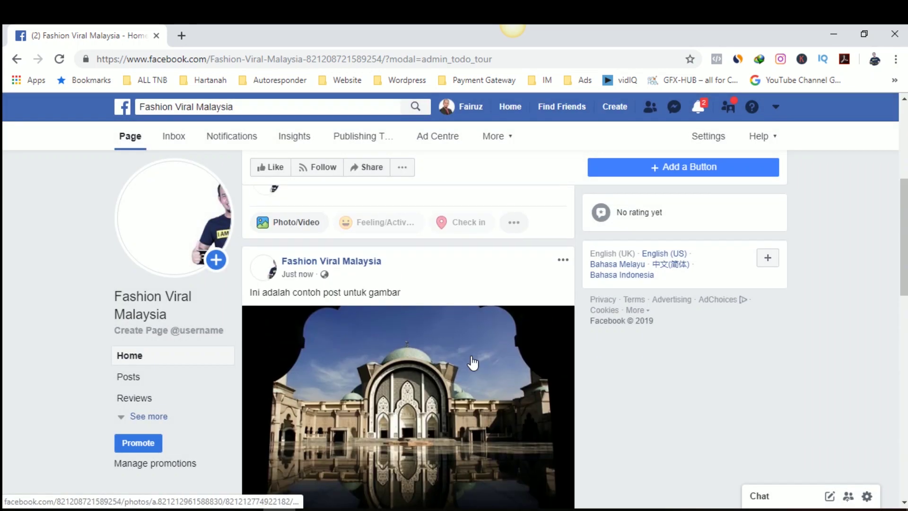
pyautogui.scroll(-8, 470, 361)
pyautogui.scroll(-5, 473, 365)
pyautogui.scroll(15, 475, 366)
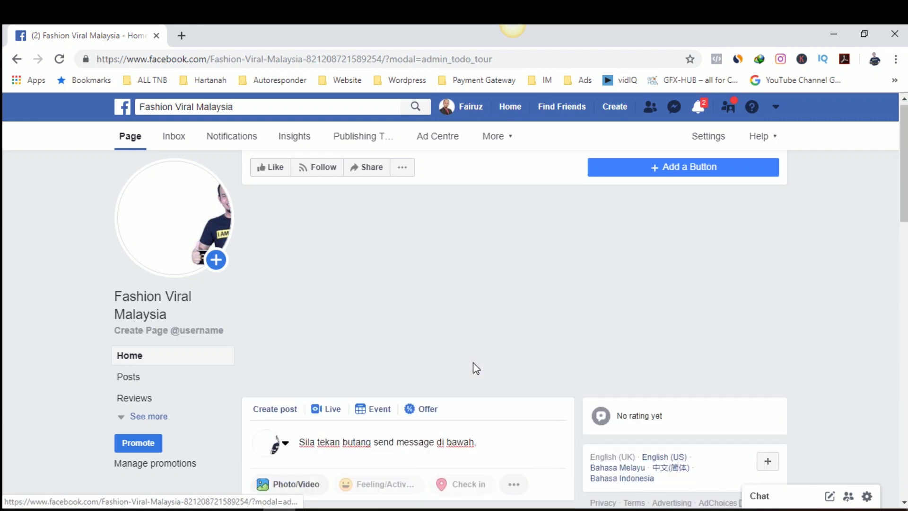
pyautogui.scroll(-3, 475, 366)
pyautogui.click(486, 315)
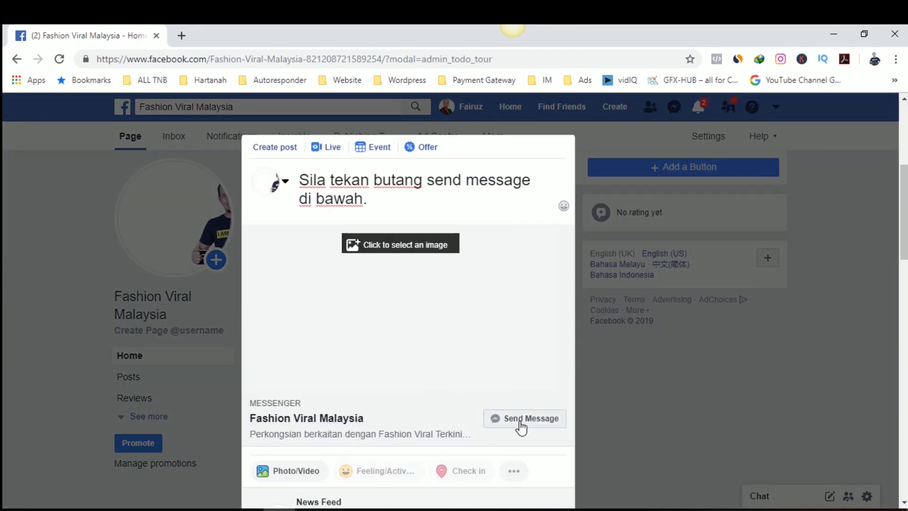
pyautogui.scroll(-3, 434, 435)
pyautogui.click(371, 106)
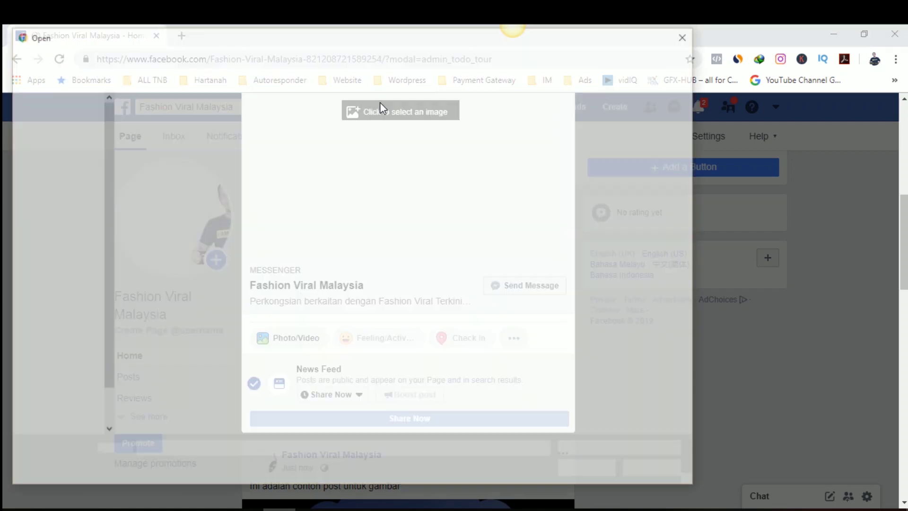
pyautogui.click(695, 30)
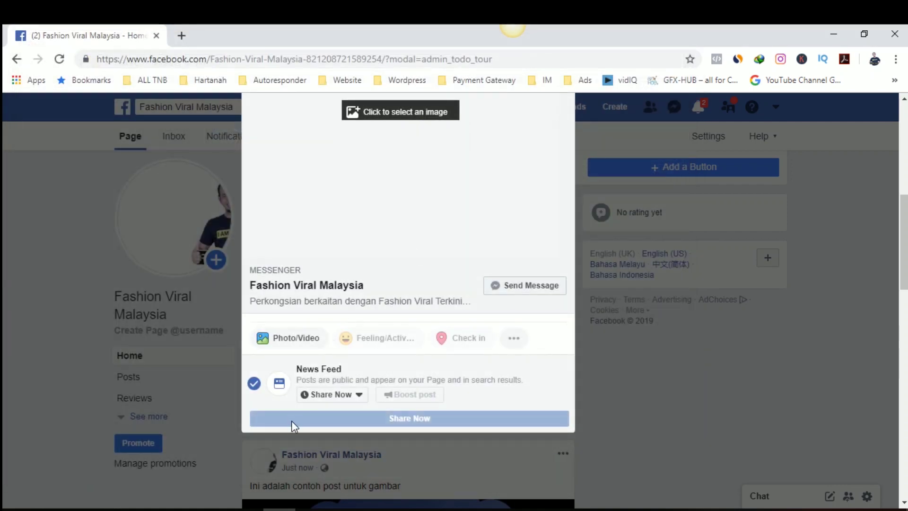
# Examine the timing options for sharing the message post, leaving it set to Now
pyautogui.click(348, 396)
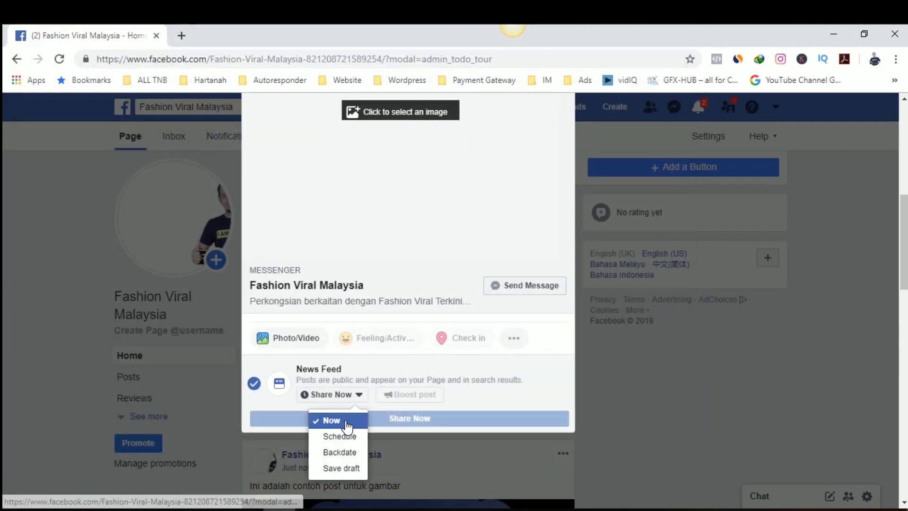
pyautogui.click(347, 423)
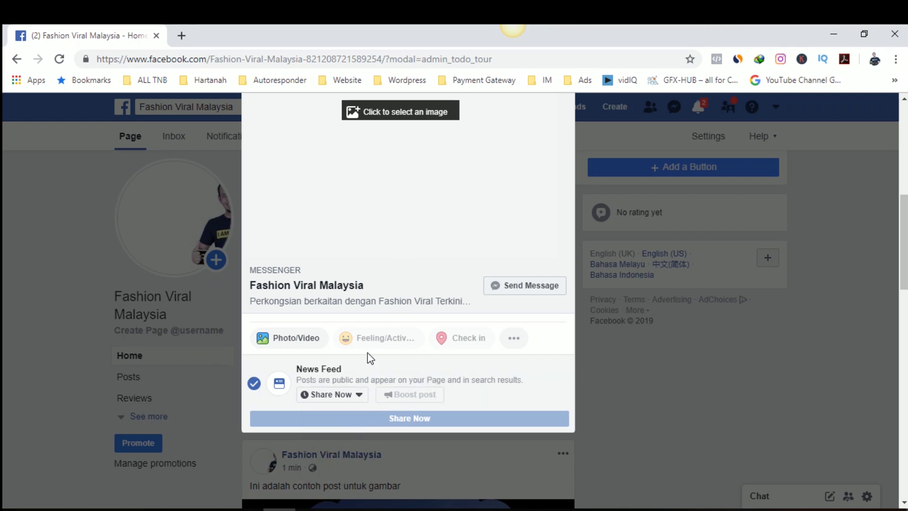
pyautogui.click(356, 397)
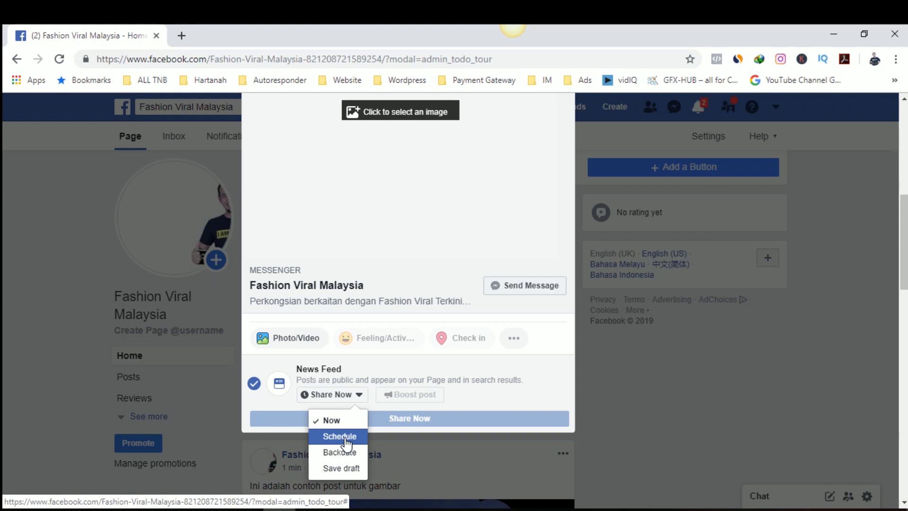
pyautogui.click(646, 415)
# Leave the sharing timing options, choose the bridge-colorful-colourful-32239 picture for the message post, and close the composer
pyautogui.scroll(3, 464, 326)
pyautogui.scroll(-3, 472, 307)
pyautogui.click(491, 244)
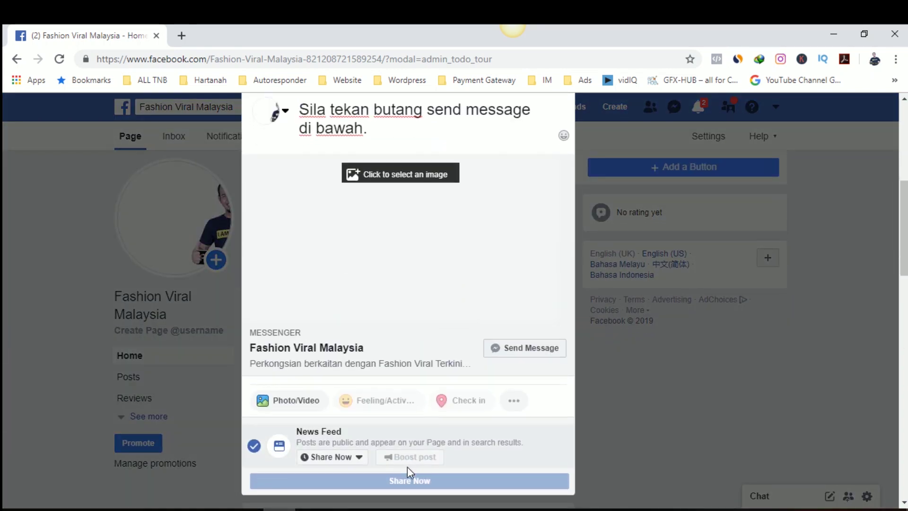
pyautogui.scroll(1, 425, 281)
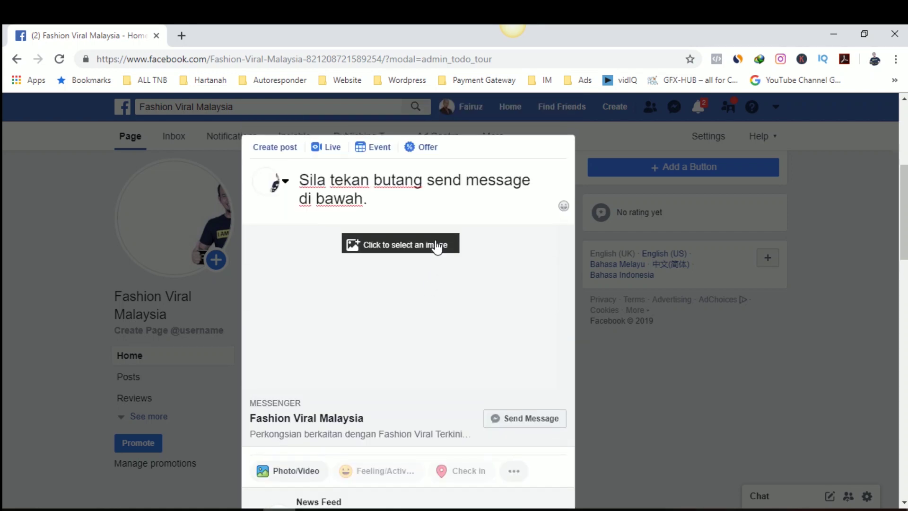
pyautogui.click(417, 251)
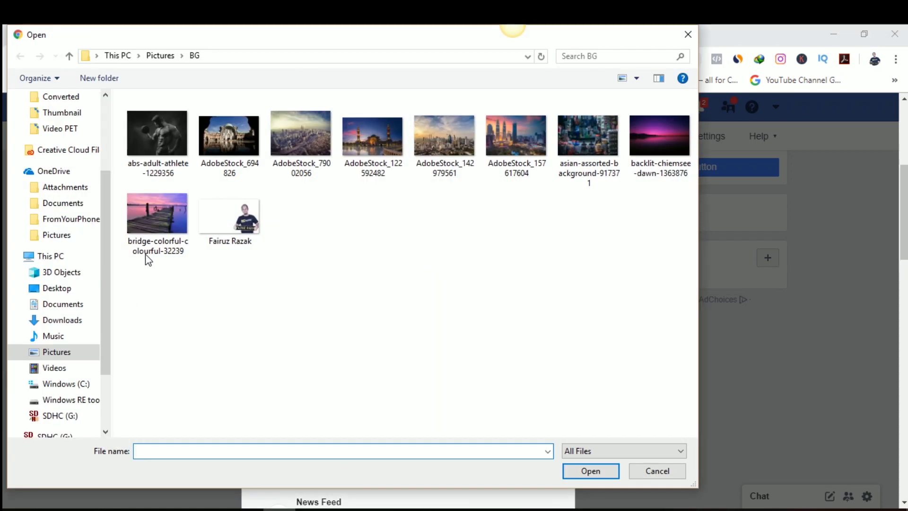
pyautogui.click(162, 228)
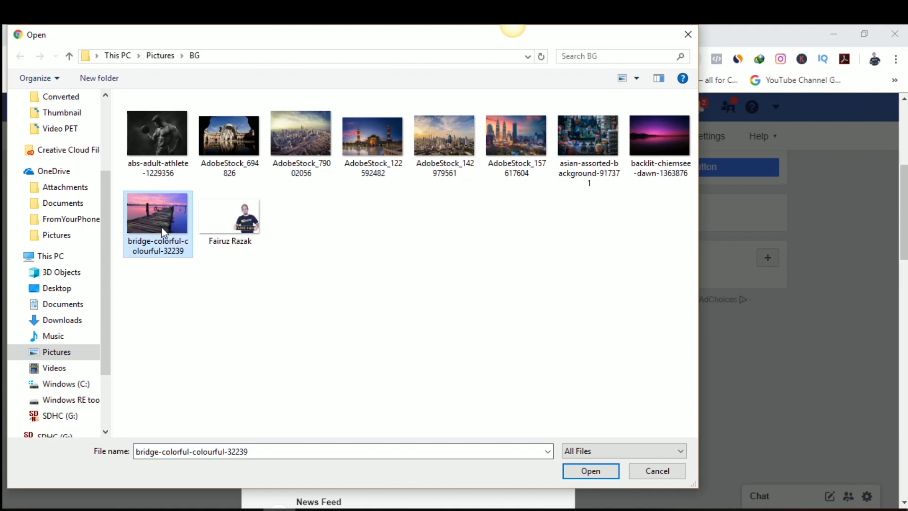
pyautogui.doubleClick(174, 232)
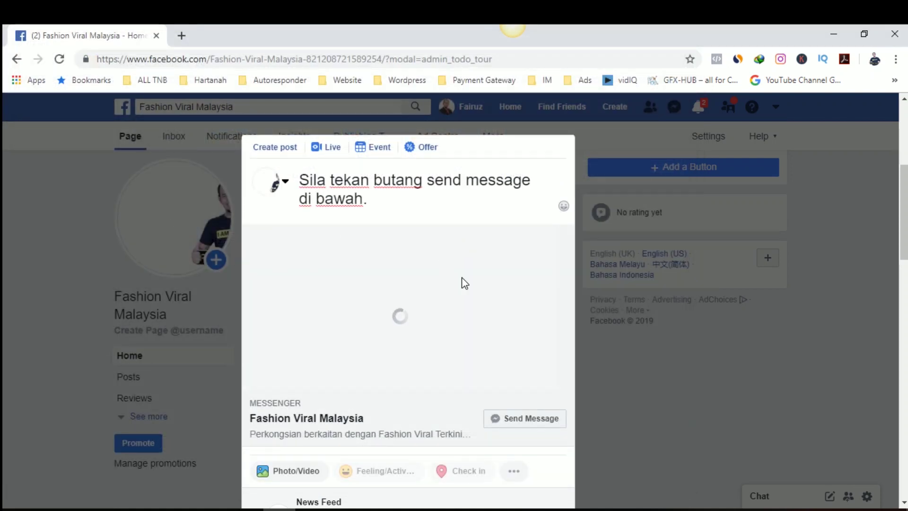
pyautogui.scroll(-5, 464, 283)
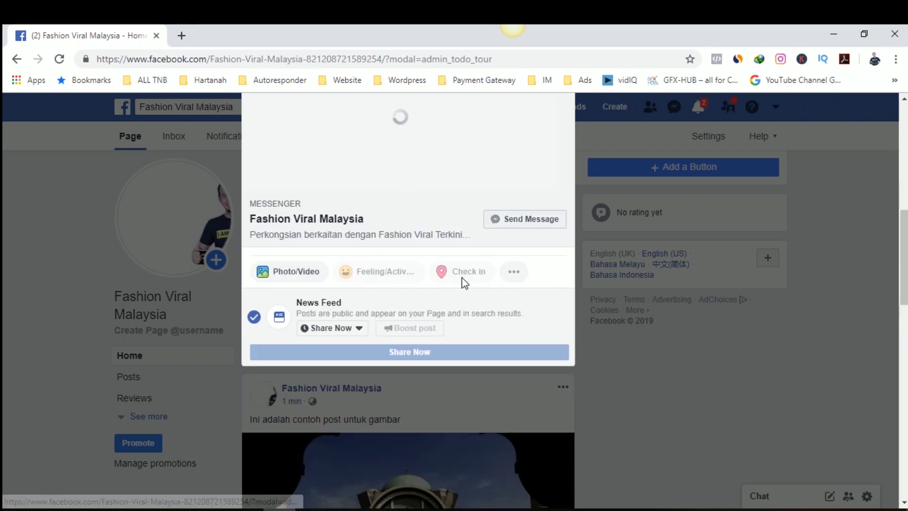
pyautogui.click(617, 378)
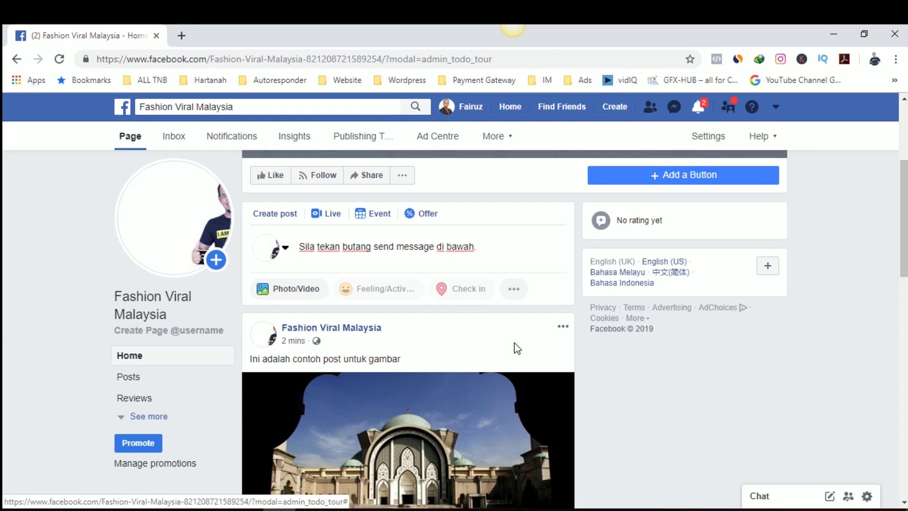
# Examine the published photo post "Ini adalah contoh post untuk gambar" down to its invite, boost and comment options
pyautogui.scroll(-4, 517, 349)
pyautogui.scroll(3, 518, 348)
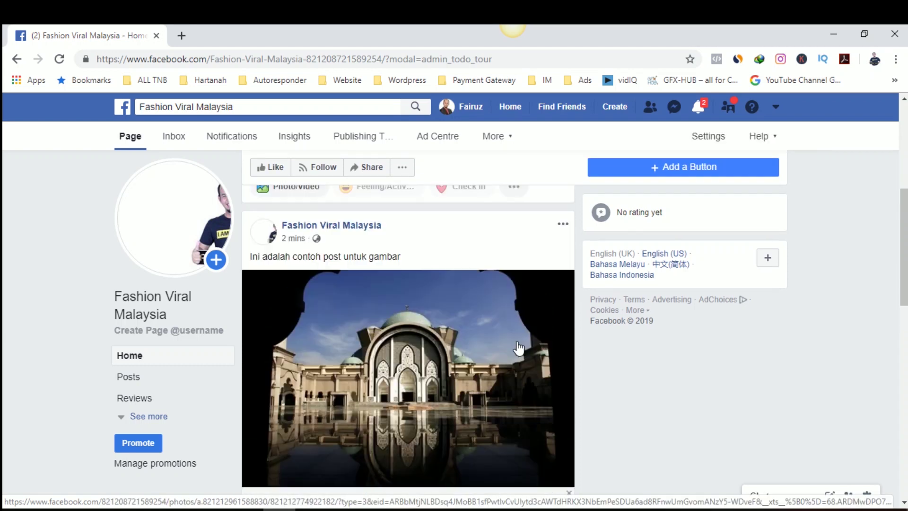
pyautogui.scroll(3, 519, 345)
pyautogui.scroll(-7, 520, 342)
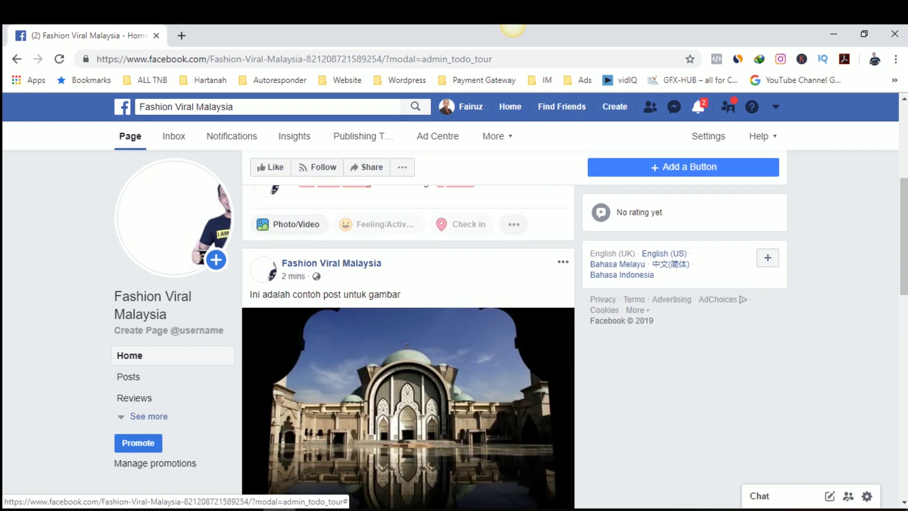
pyautogui.scroll(-1, 521, 339)
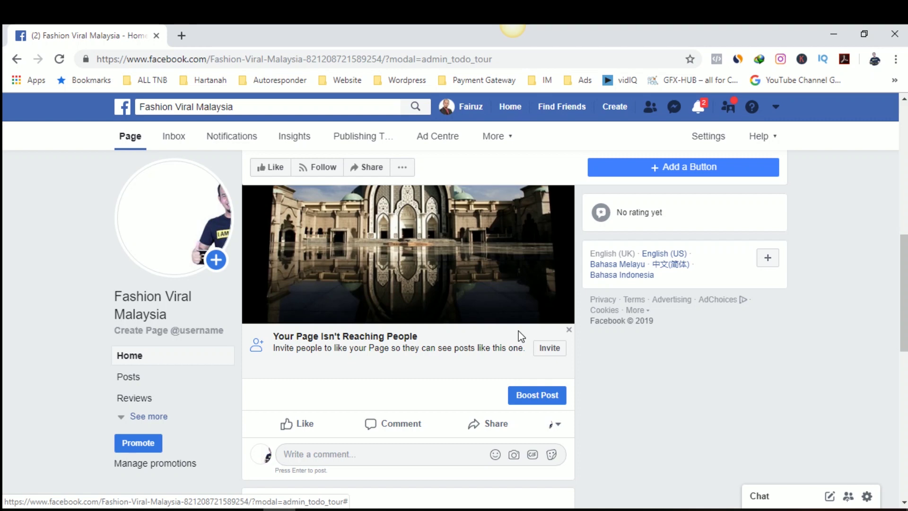
pyautogui.scroll(5, 518, 330)
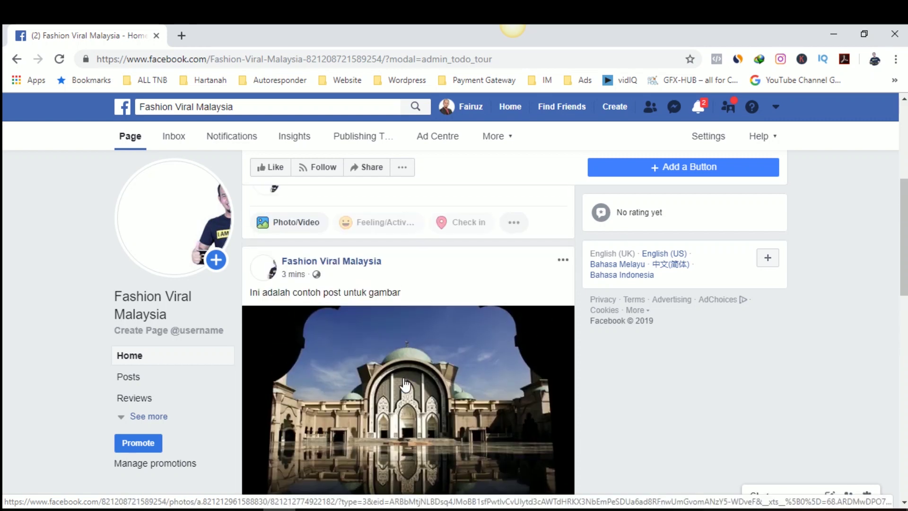
pyautogui.scroll(4, 404, 376)
pyautogui.scroll(-4, 437, 378)
pyautogui.scroll(-3, 439, 383)
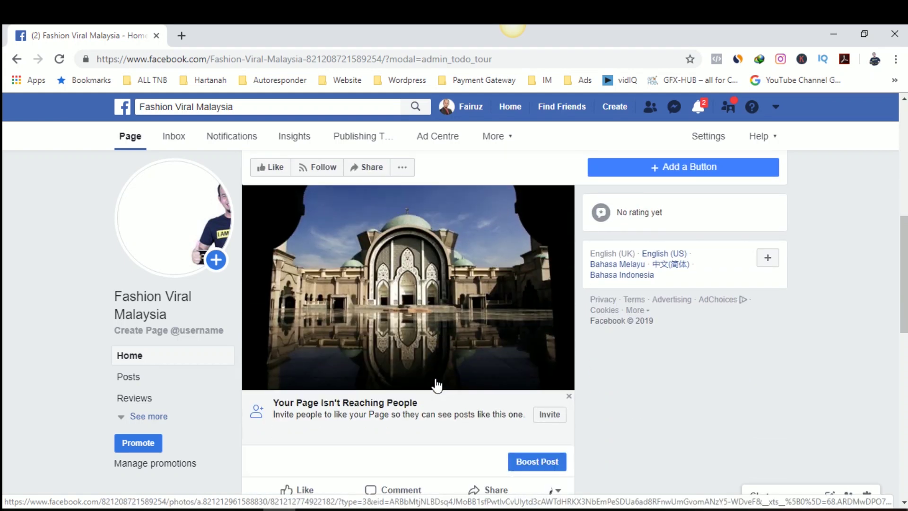
pyautogui.scroll(2, 437, 378)
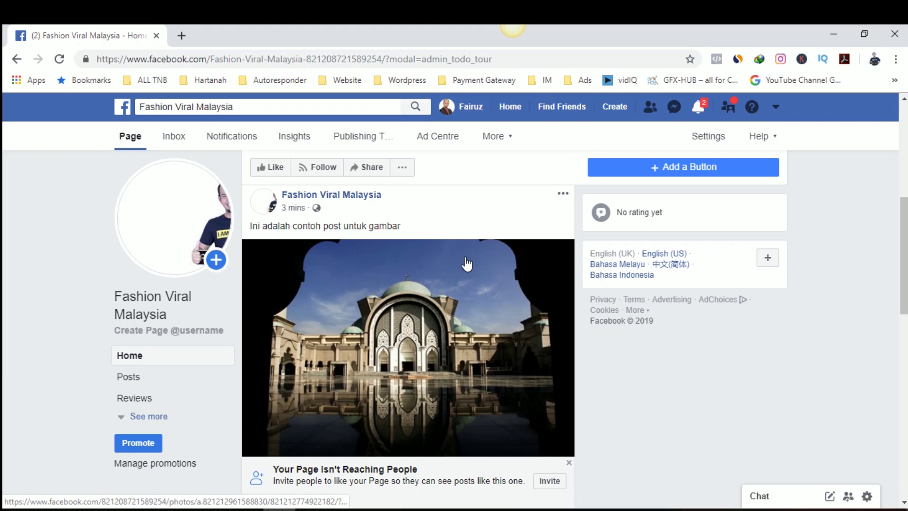
pyautogui.scroll(-2, 463, 262)
pyautogui.scroll(2, 464, 354)
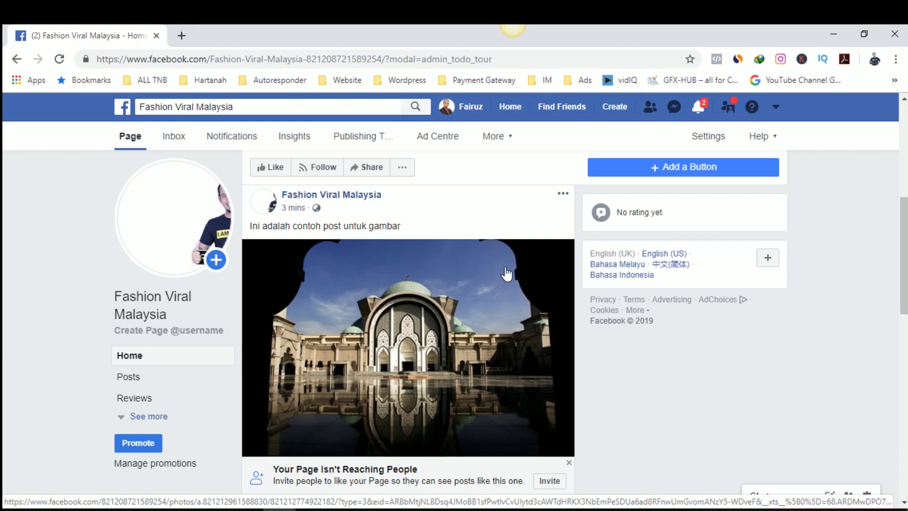
pyautogui.scroll(-1, 525, 336)
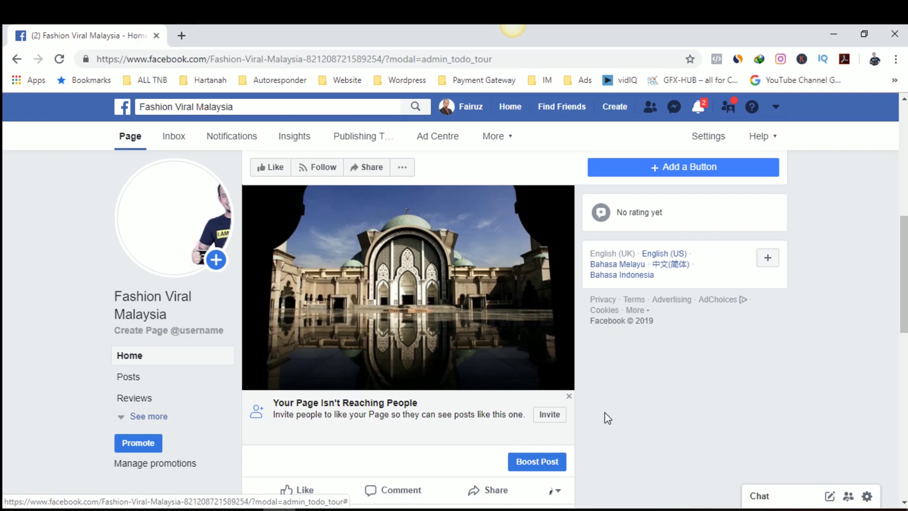
# Start boosting the published photo post, dismiss the post button tip, and look over the boost settings
pyautogui.click(564, 454)
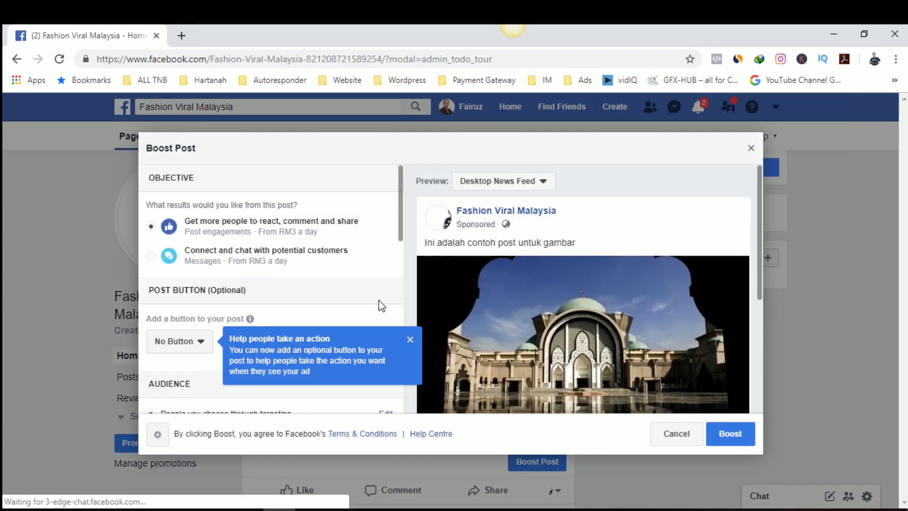
pyautogui.click(409, 341)
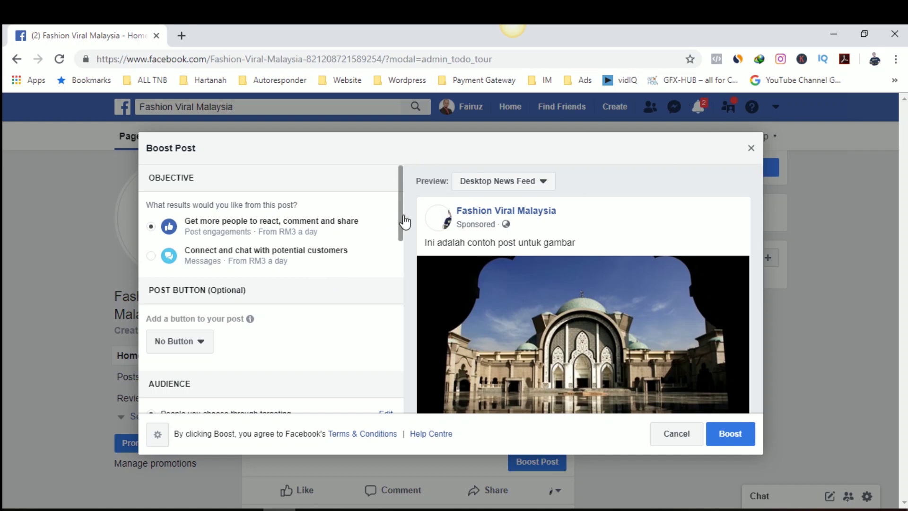
pyautogui.moveTo(398, 229); pyautogui.dragTo(399, 243)
pyautogui.scroll(-2, 393, 243)
pyautogui.scroll(2, 399, 229)
# Change the boost's objective to Messages and check the note on where people can message the Page
pyautogui.click(312, 227)
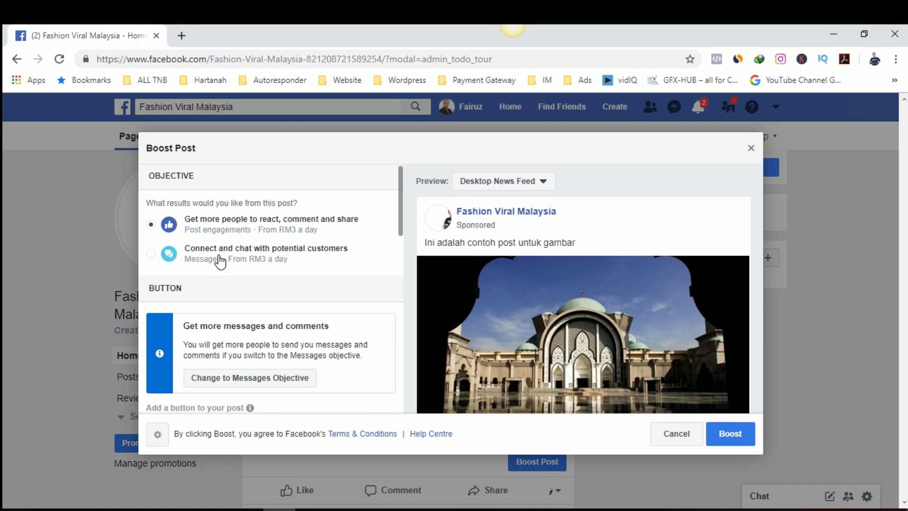
pyautogui.scroll(-1, 283, 289)
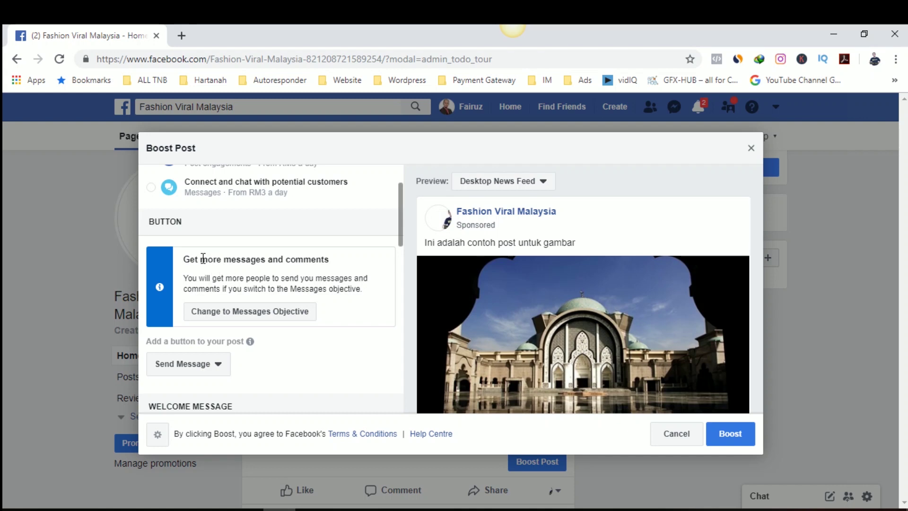
pyautogui.click(284, 313)
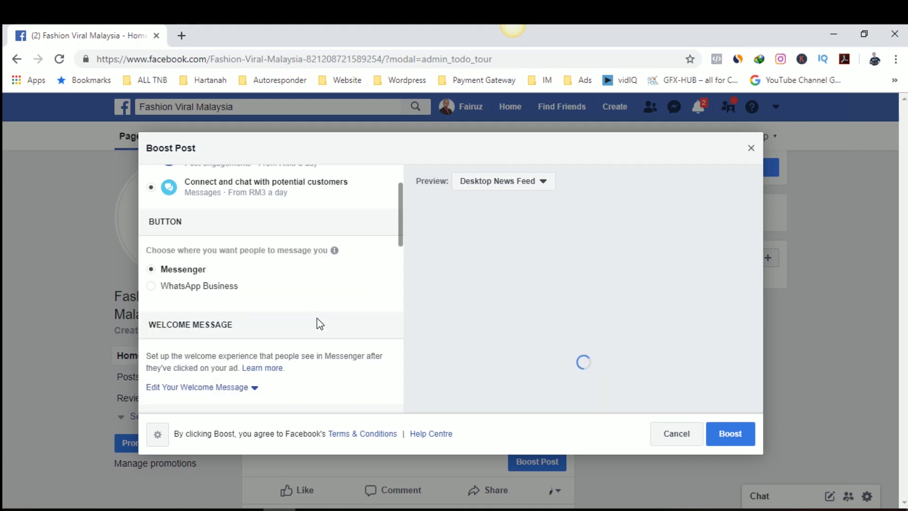
pyautogui.moveTo(334, 250)
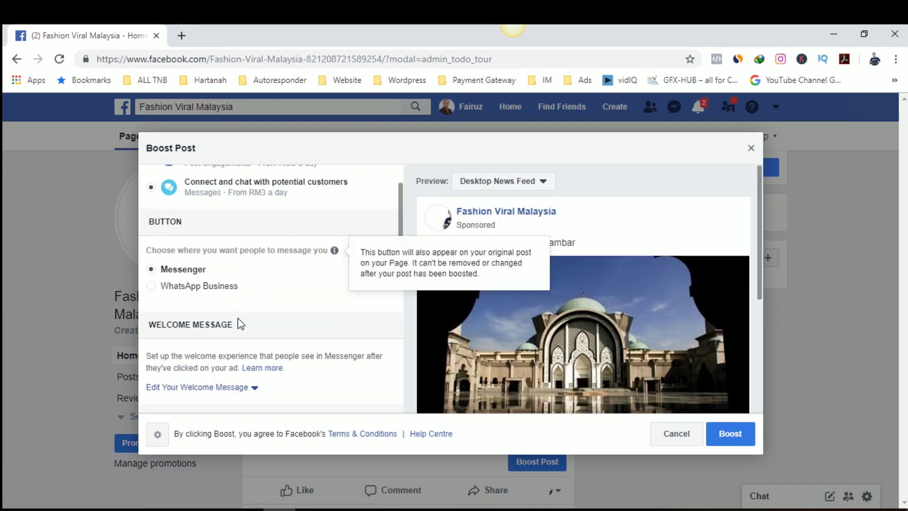
pyautogui.scroll(2, 240, 316)
pyautogui.scroll(-1, 255, 319)
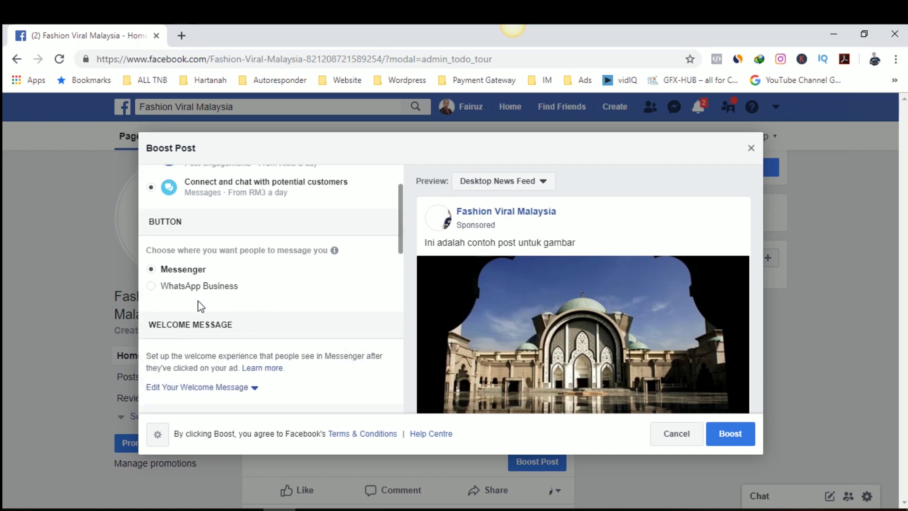
# Try WhatsApp Business as the place for people to message, dismiss its account notice, and switch back to Messenger
pyautogui.click(219, 292)
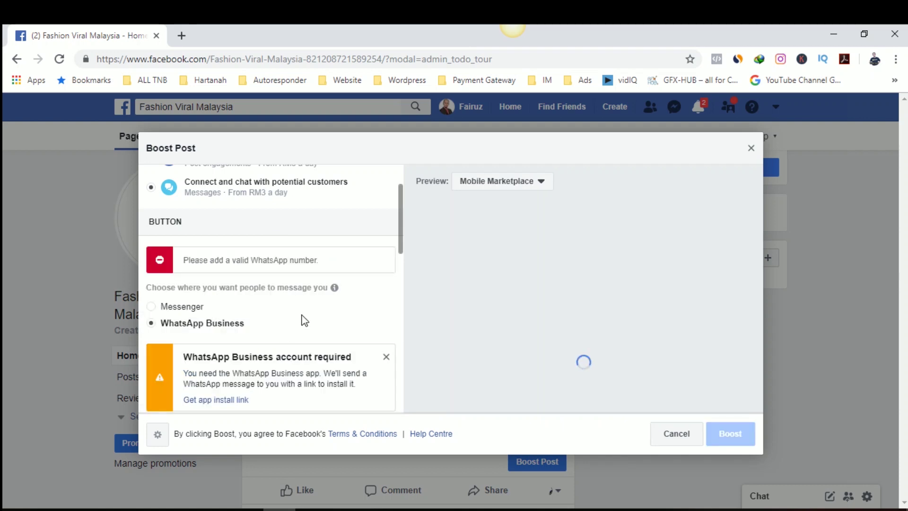
pyautogui.scroll(-1, 310, 338)
pyautogui.click(201, 240)
pyautogui.click(204, 223)
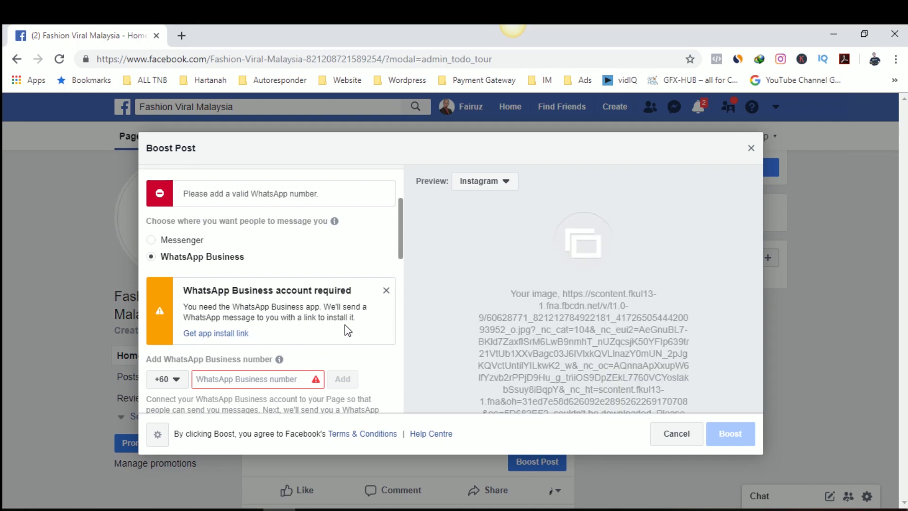
pyautogui.click(386, 290)
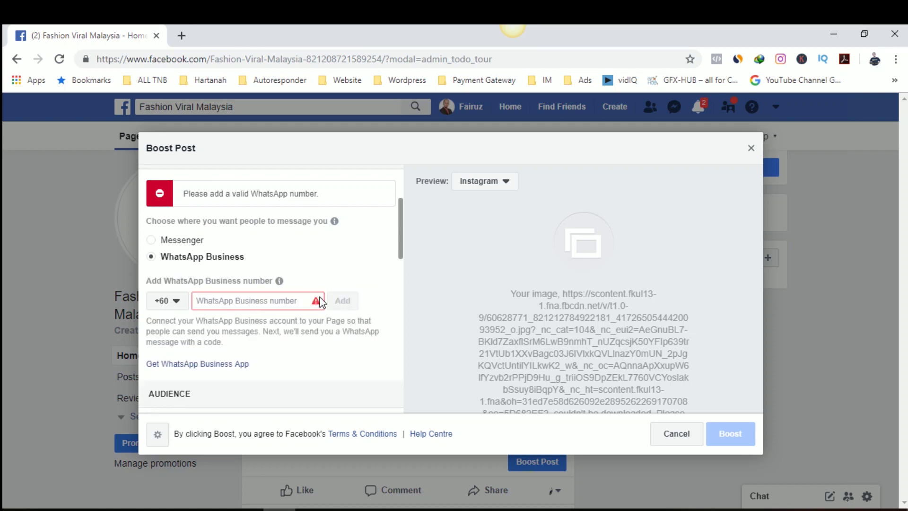
pyautogui.click(183, 241)
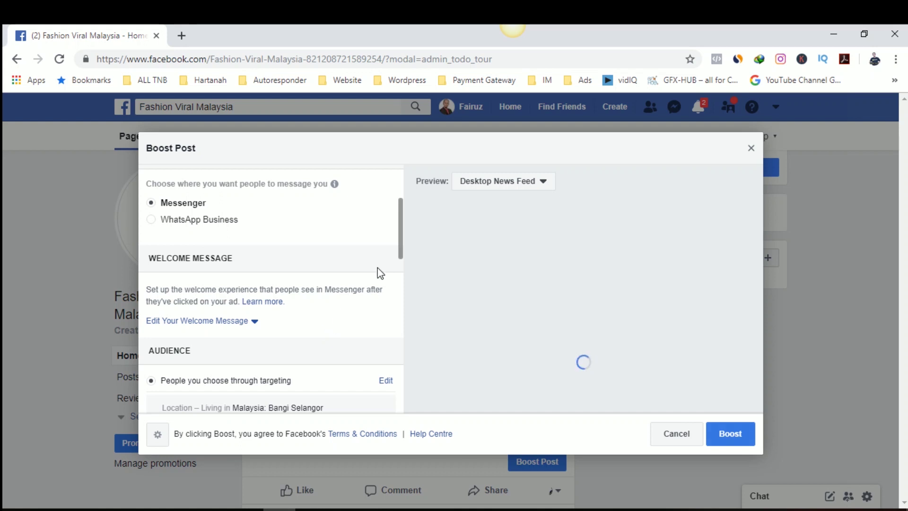
# Open the boost's welcome message for editing and shorten its greeting to "Salam," followed by the name placeholder and exclamation mark
pyautogui.scroll(-2, 339, 326)
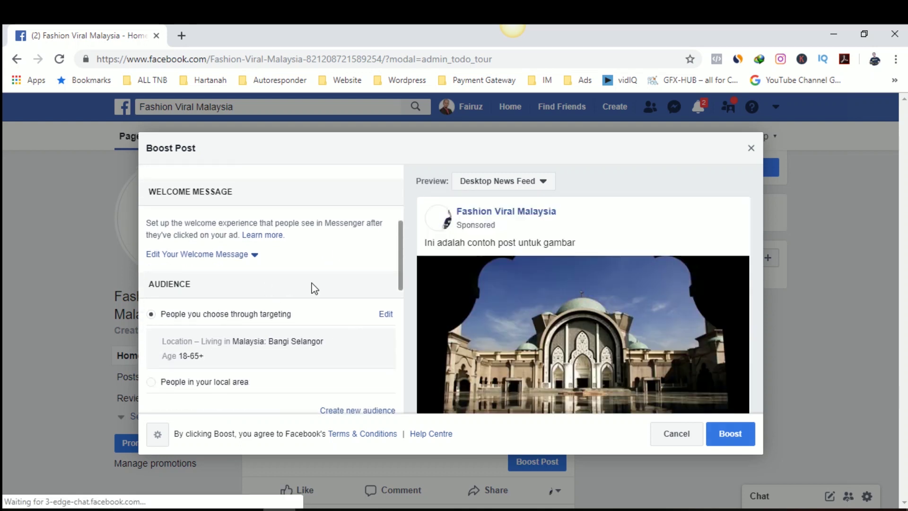
pyautogui.scroll(2, 310, 286)
pyautogui.scroll(-2, 336, 301)
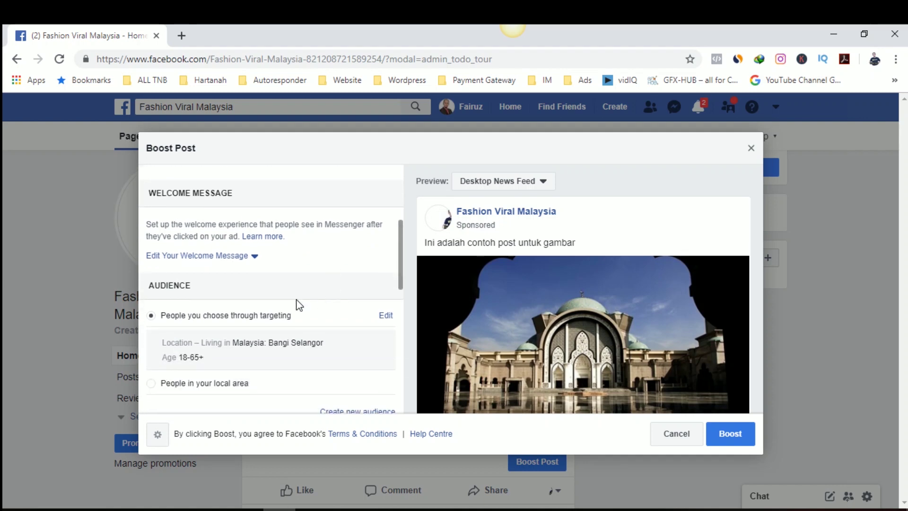
pyautogui.click(237, 257)
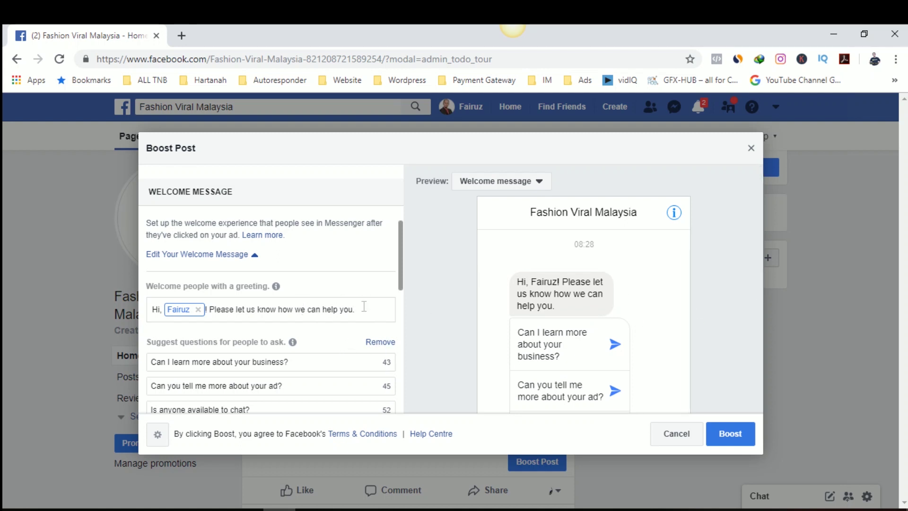
pyautogui.moveTo(365, 308); pyautogui.dragTo(209, 333)
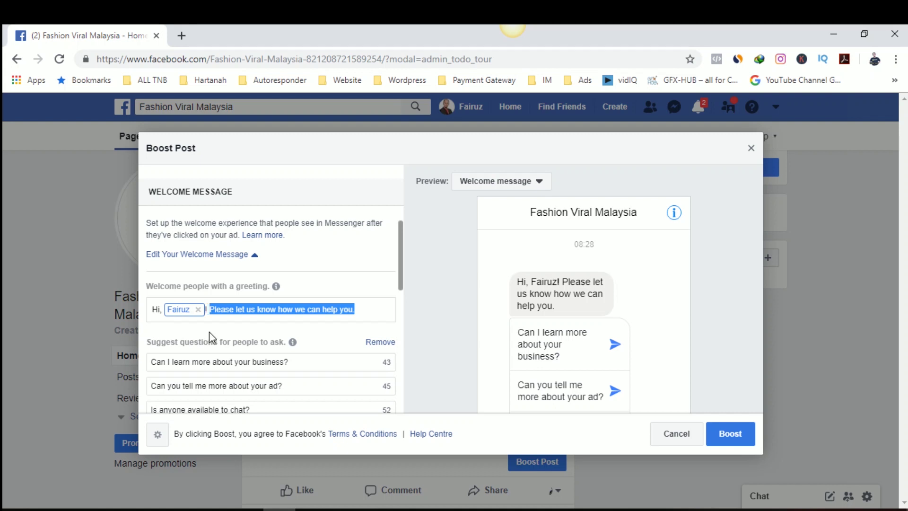
pyautogui.press('BackSpace')
pyautogui.moveTo(161, 308); pyautogui.dragTo(118, 327)
pyautogui.write('Salam,')
# Erase the name placeholder and exclamation mark from the welcome greeting, leaving only "Salam,"
pyautogui.click(229, 308)
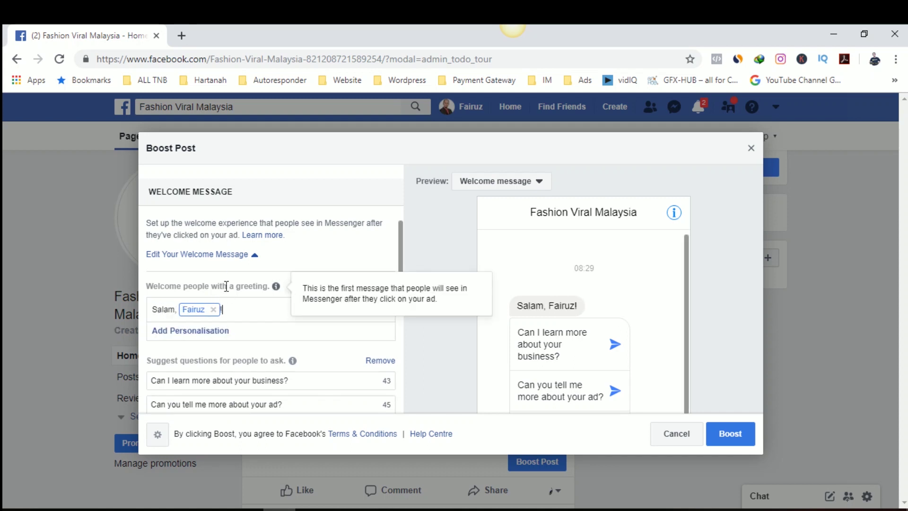
pyautogui.press('BackSpace')
pyautogui.write('yter_name')
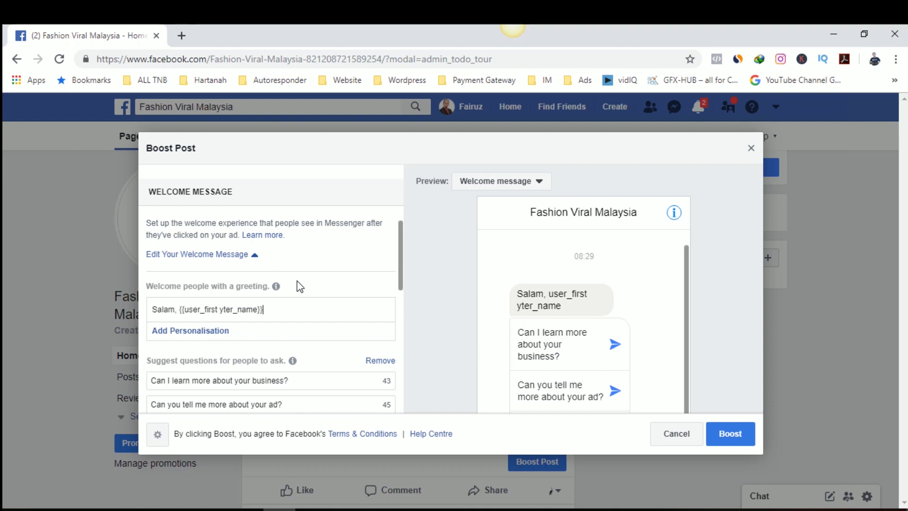
pyautogui.write('terima')
pyautogui.press('BackSpace')
pyautogui.press('BackSpace')
pyautogui.press('BackSpace')
pyautogui.press('BackSpace')
pyautogui.press('BackSpace')
pyautogui.press('BackSpace')
pyautogui.press('BackSpace')
pyautogui.press('BackSpace')
pyautogui.press('BackSpace')
pyautogui.press('BackSpace')
pyautogui.press('BackSpace')
pyautogui.press('BackSpace')
pyautogui.press('BackSpace')
pyautogui.press('BackSpace')
pyautogui.press('BackSpace')
pyautogui.press('BackSpace')
pyautogui.press('BackSpace')
pyautogui.press('BackSpace')
pyautogui.press('BackSpace')
pyautogui.press('BackSpace')
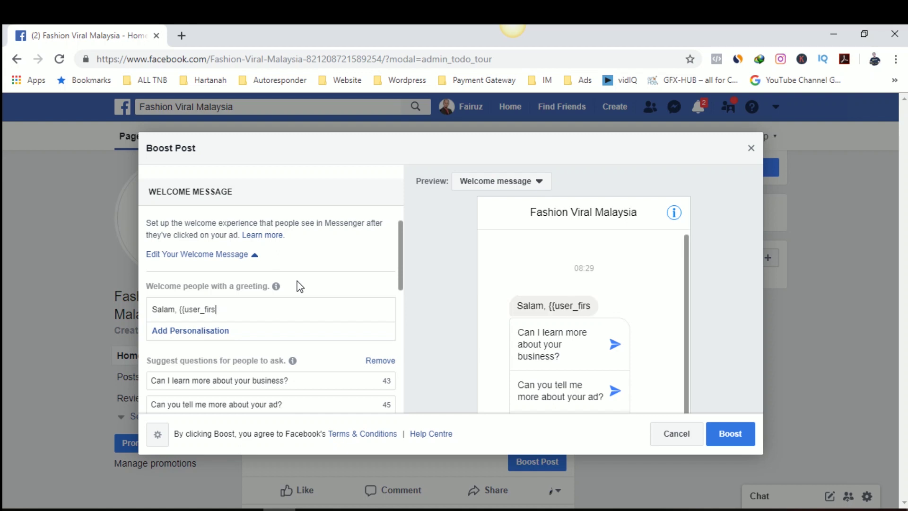
pyautogui.press('BackSpace')
pyautogui.press('BackSpace')
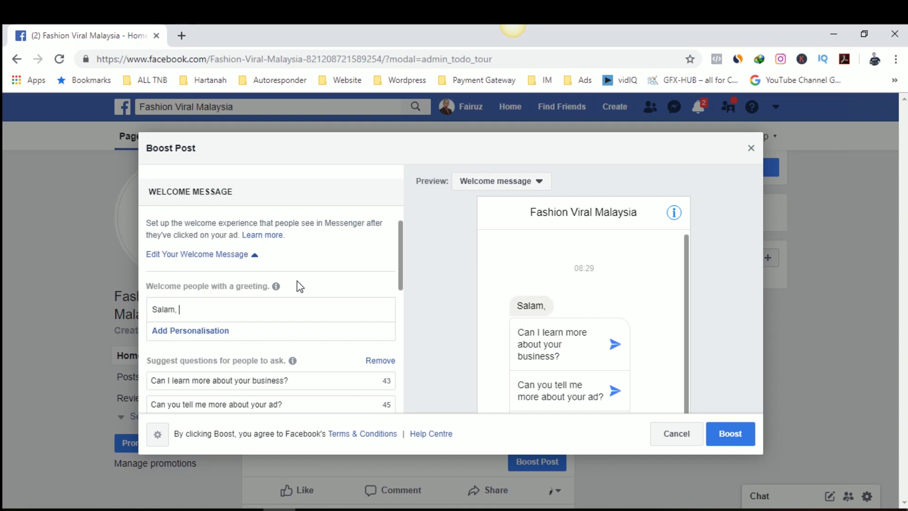
# Insert the person's first name placeholder after "Salam," and continue the greeting with "terima kasih sebab PM.Boleh saya bantu anda."
pyautogui.click(221, 332)
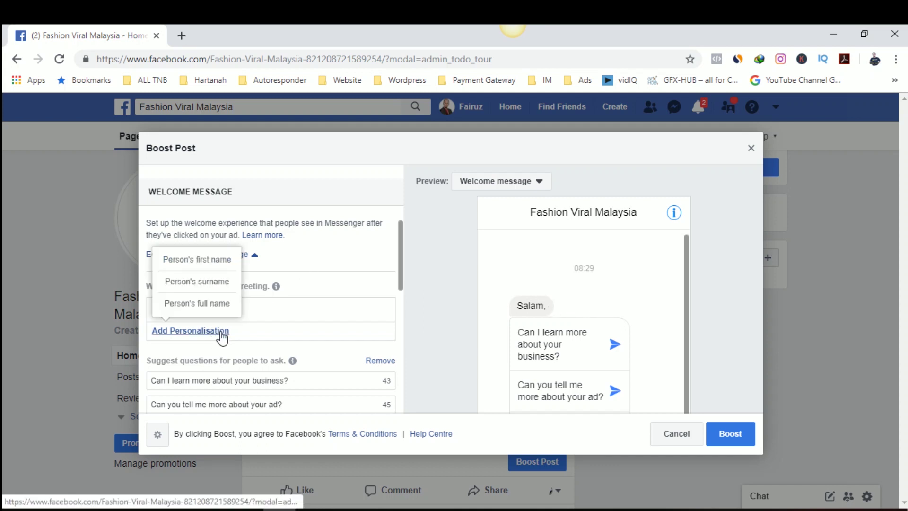
pyautogui.click(209, 261)
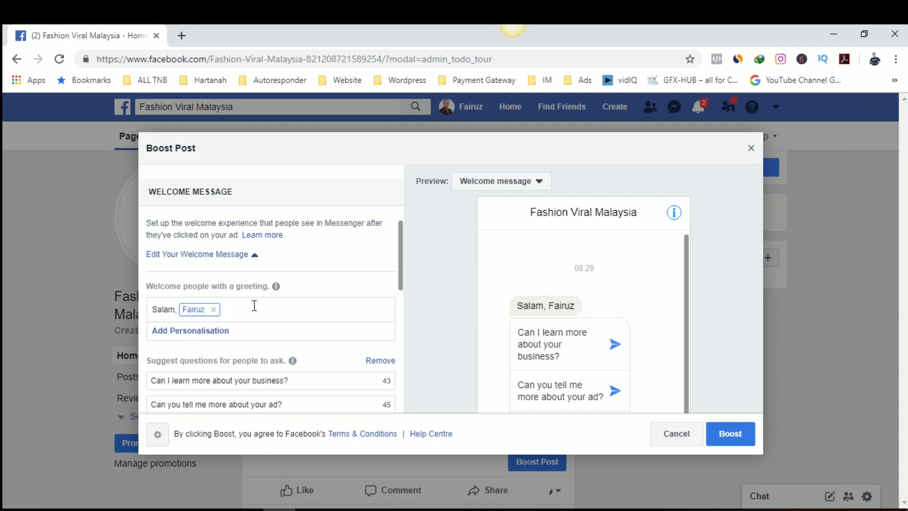
pyautogui.write('te')
pyautogui.press('BackSpace')
pyautogui.press('BackSpace')
pyautogui.write('terima')
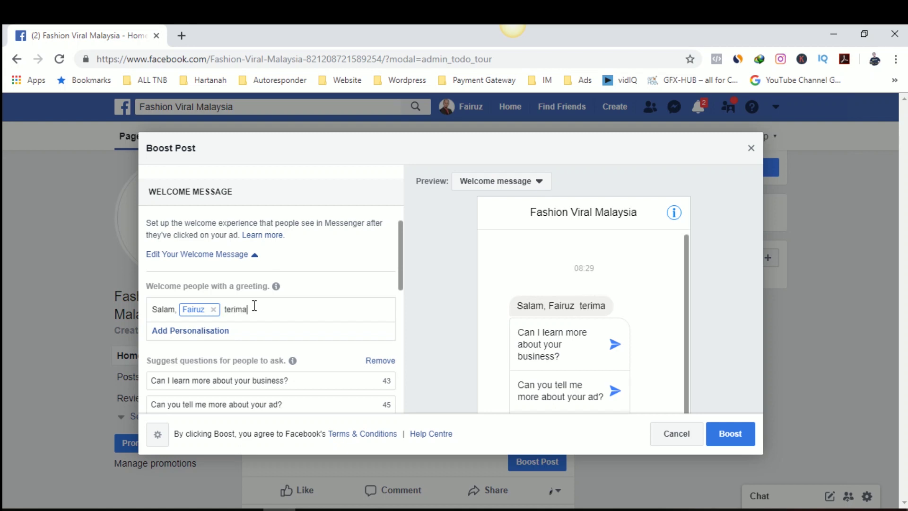
pyautogui.write(' kasih sebab')
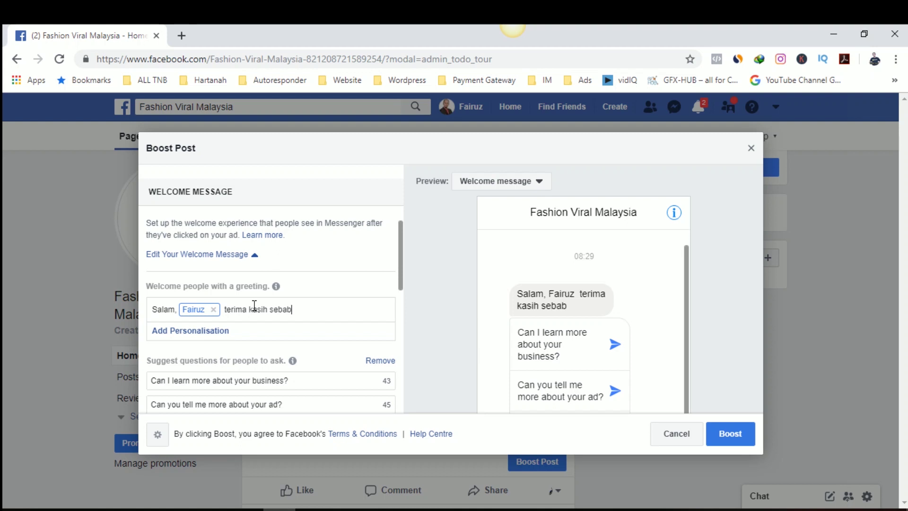
pyautogui.write(' PM.Boleh saya bantu anda')
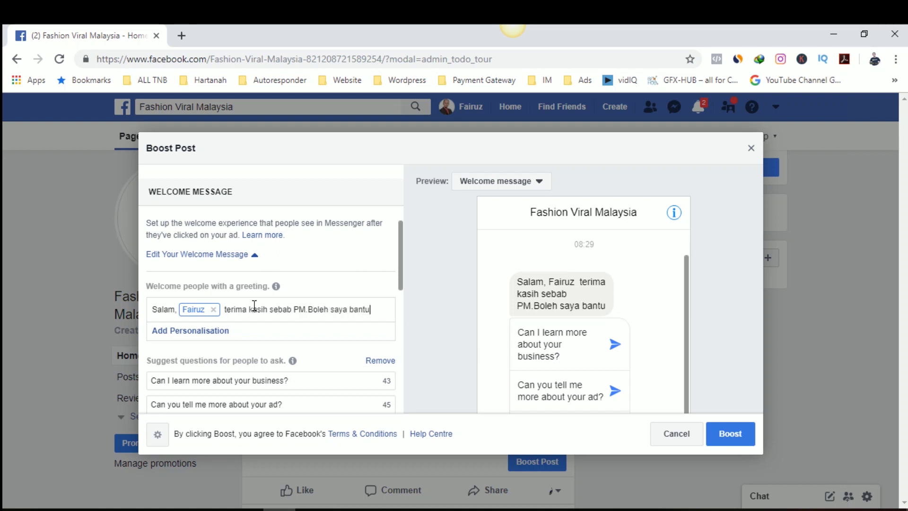
pyautogui.press('BackSpace')
pyautogui.press('BackSpace')
pyautogui.write('da.')
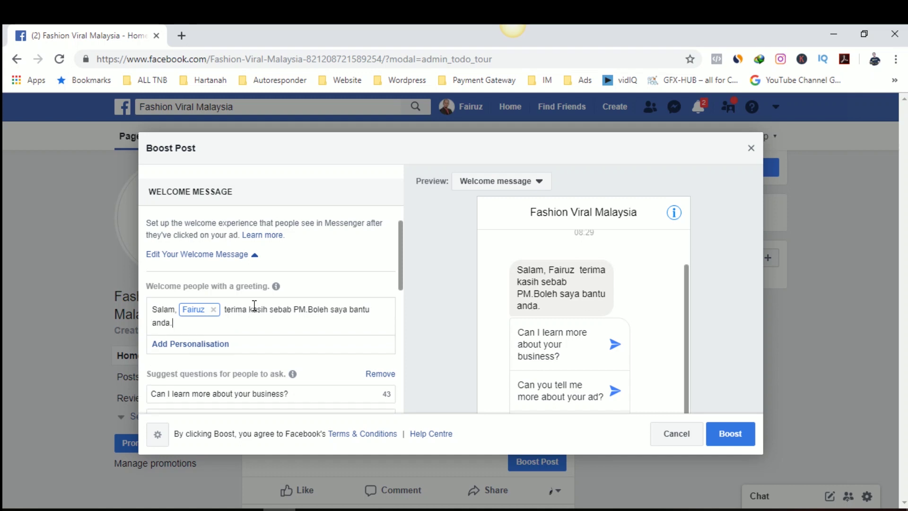
# Remove the suggested questions for people to ask from the welcome message
pyautogui.scroll(-1, 330, 352)
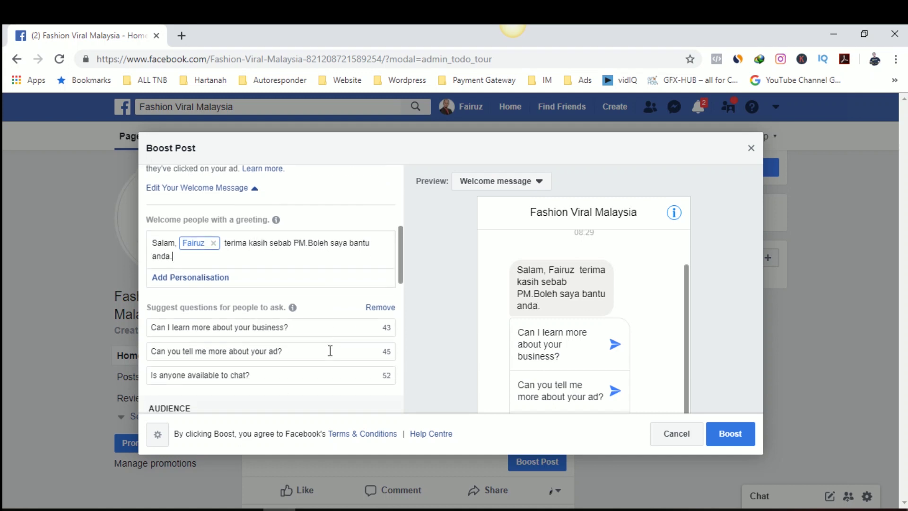
pyautogui.scroll(-1, 329, 350)
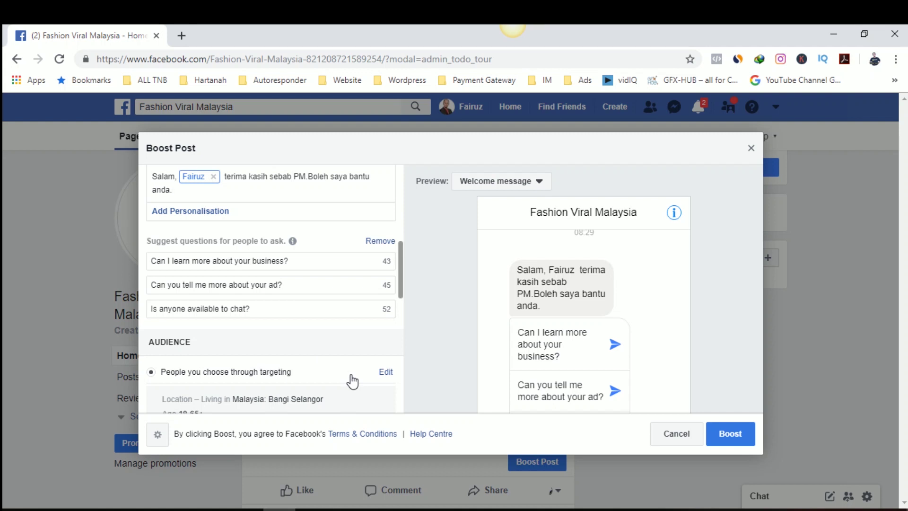
pyautogui.click(383, 244)
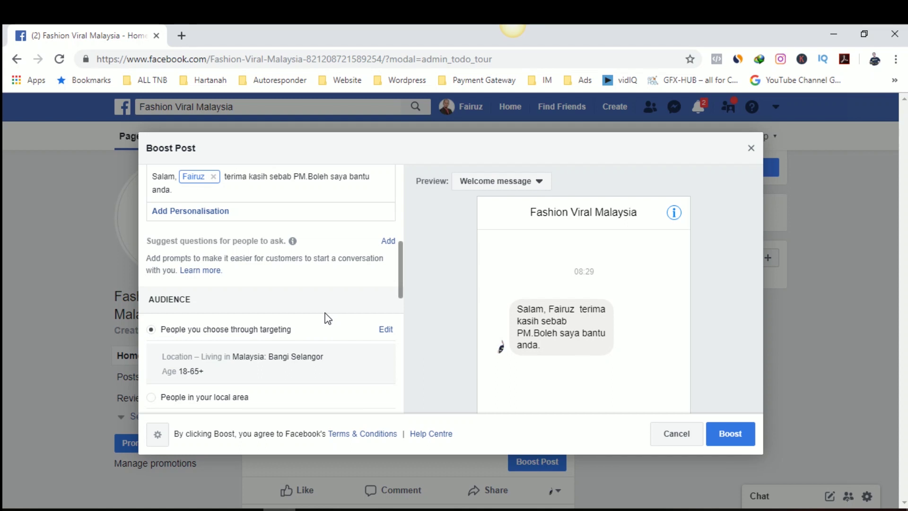
# Try the local area audience, look over its location and radius map, and switch back to people chosen through targeting
pyautogui.scroll(-3, 324, 319)
pyautogui.scroll(1, 324, 320)
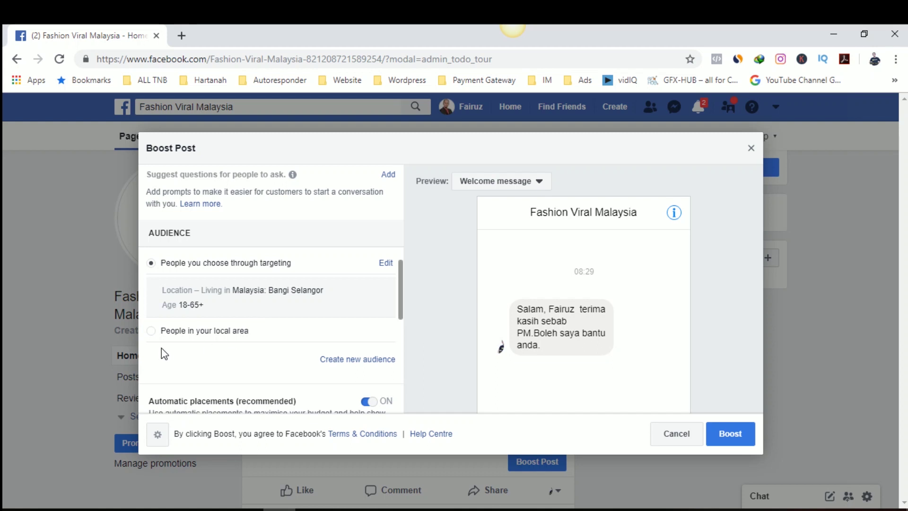
pyautogui.click(151, 333)
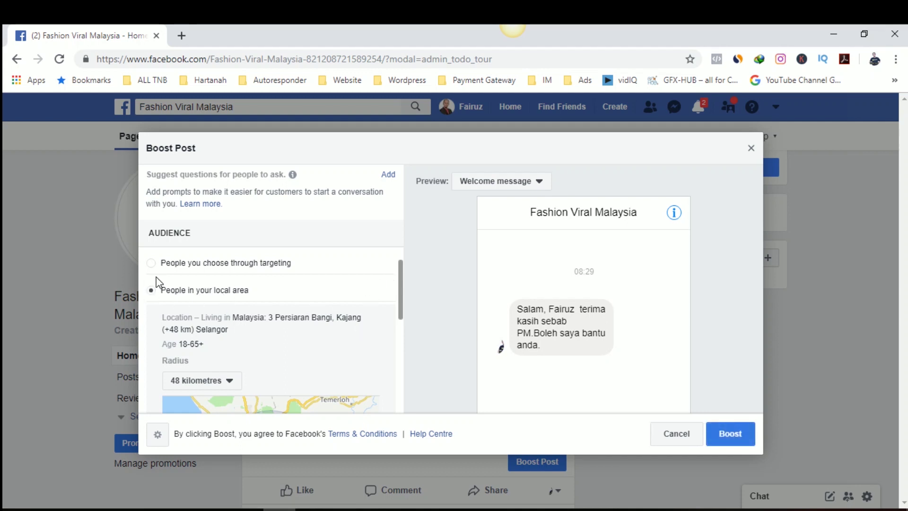
pyautogui.scroll(-3, 314, 296)
pyautogui.scroll(-2, 277, 307)
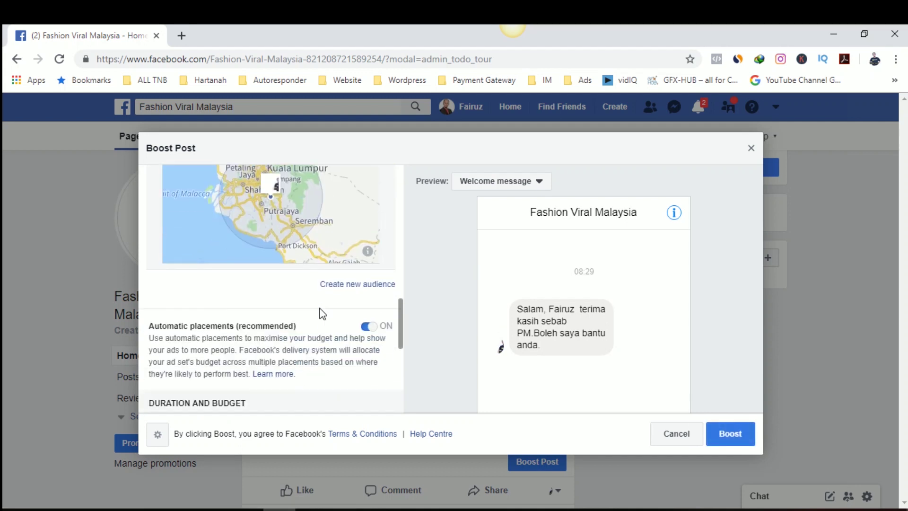
pyautogui.scroll(5, 318, 314)
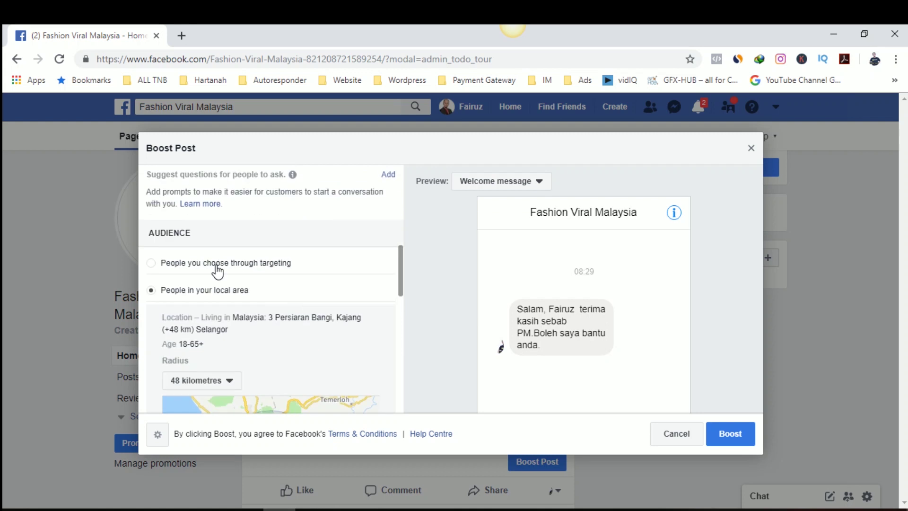
pyautogui.click(152, 264)
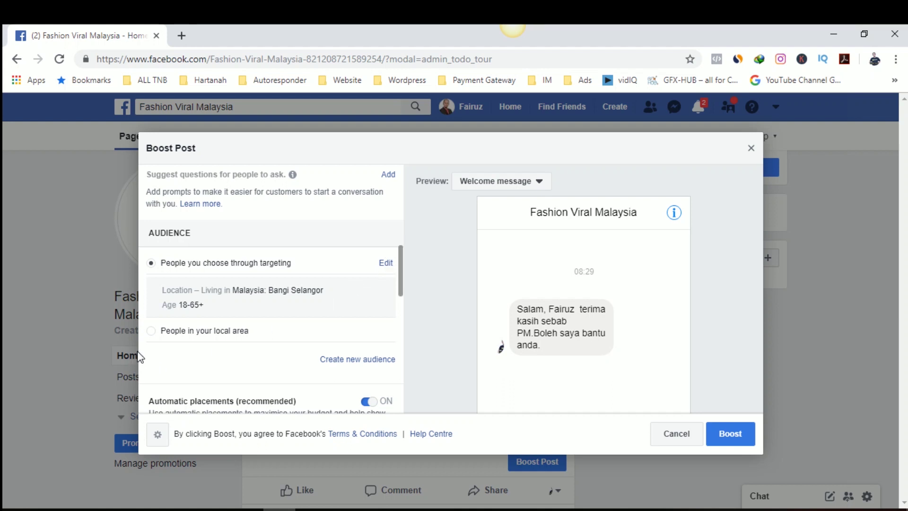
pyautogui.click(152, 331)
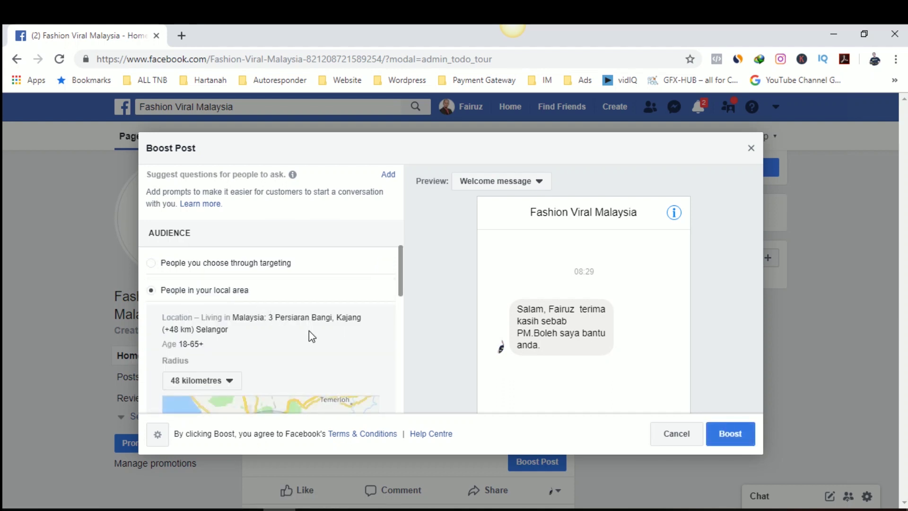
pyautogui.scroll(-4, 310, 337)
pyautogui.scroll(3, 312, 333)
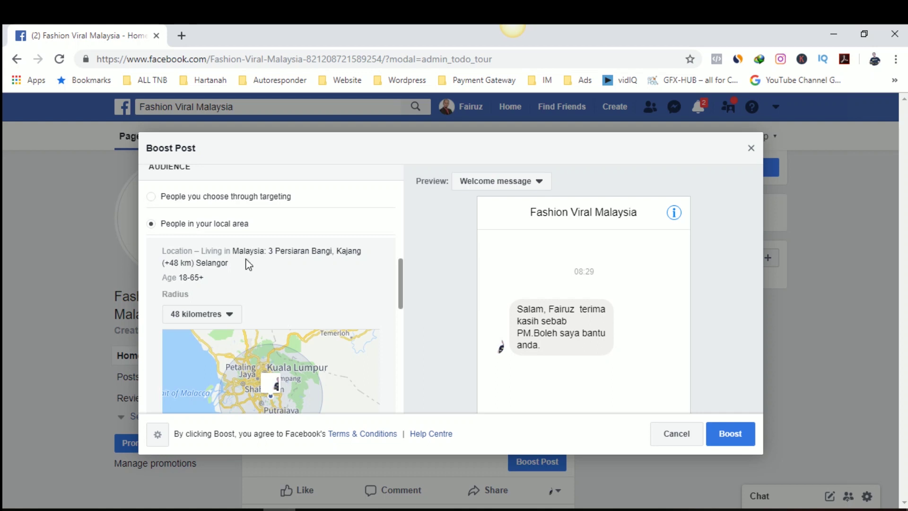
pyautogui.scroll(2, 242, 250)
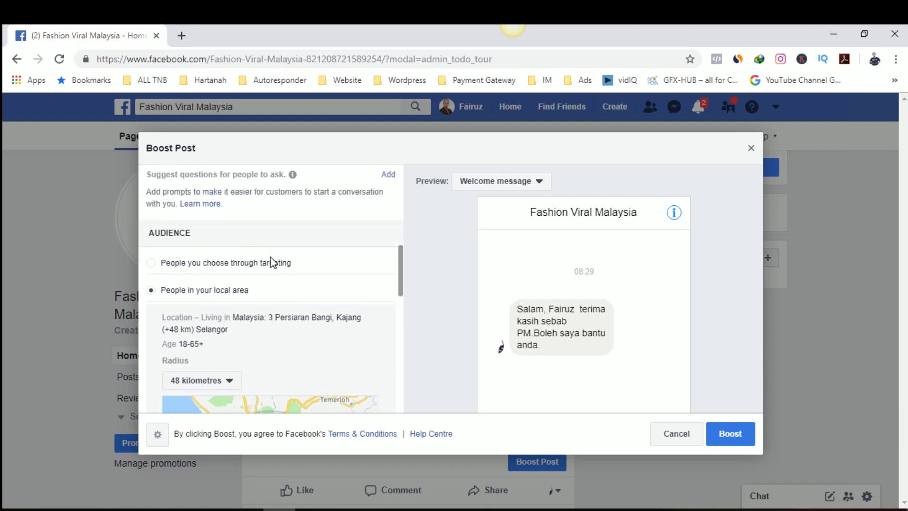
pyautogui.click(153, 265)
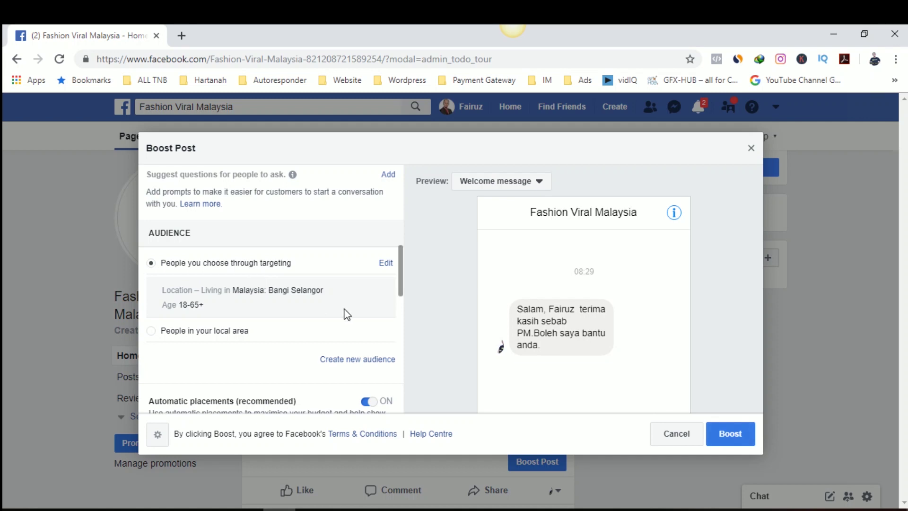
# Open the targeted audience for editing and remove the Malaysia location group containing Bangi, Selangor
pyautogui.click(386, 264)
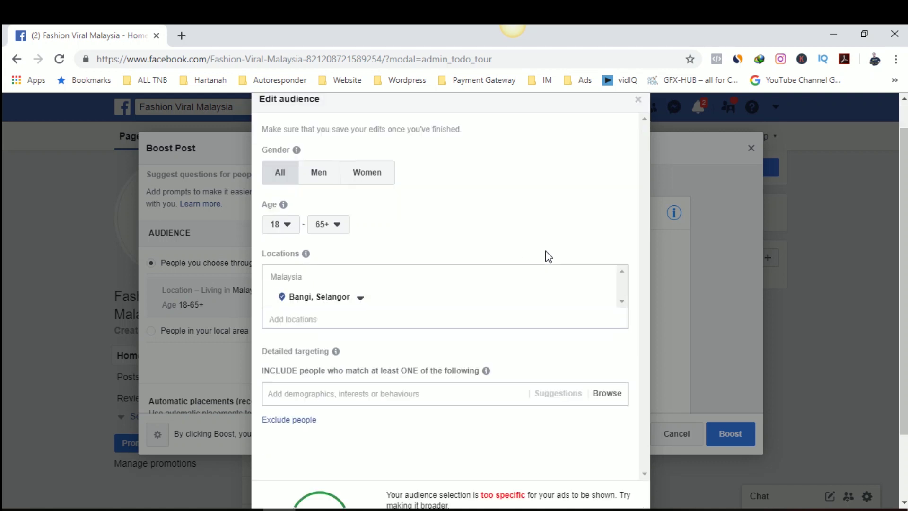
pyautogui.scroll(-2, 546, 258)
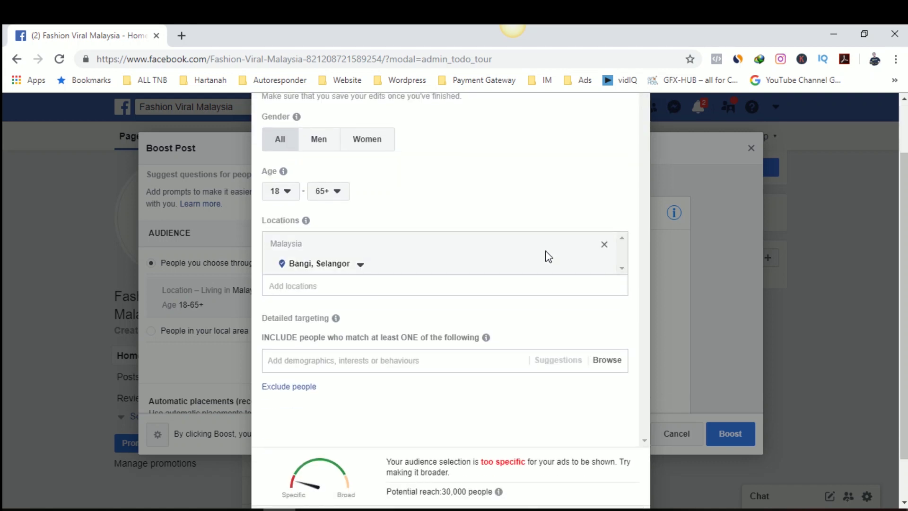
pyautogui.click(604, 245)
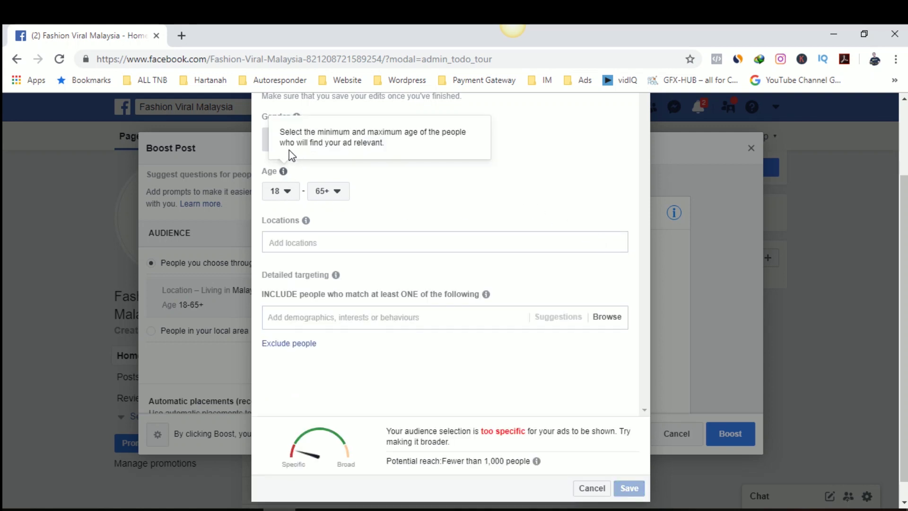
# Set the audience's age range to 22-44
pyautogui.click(289, 193)
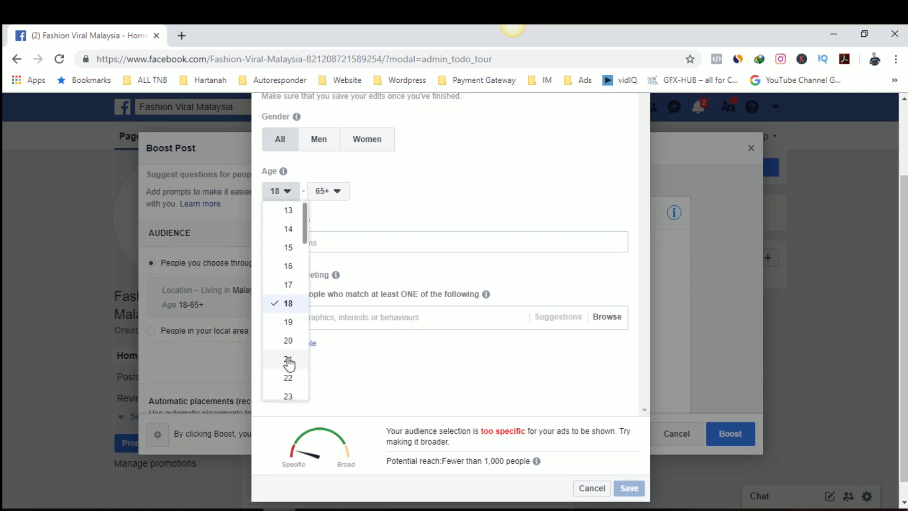
pyautogui.click(287, 377)
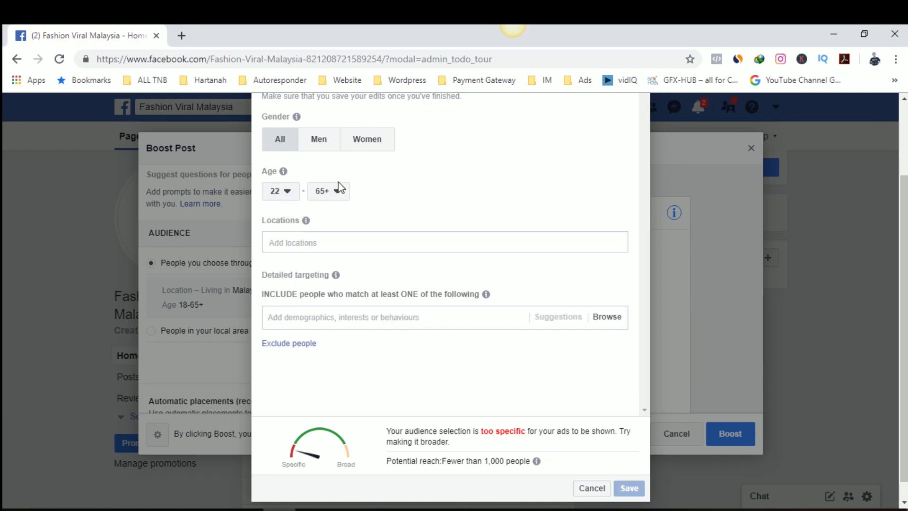
pyautogui.click(339, 196)
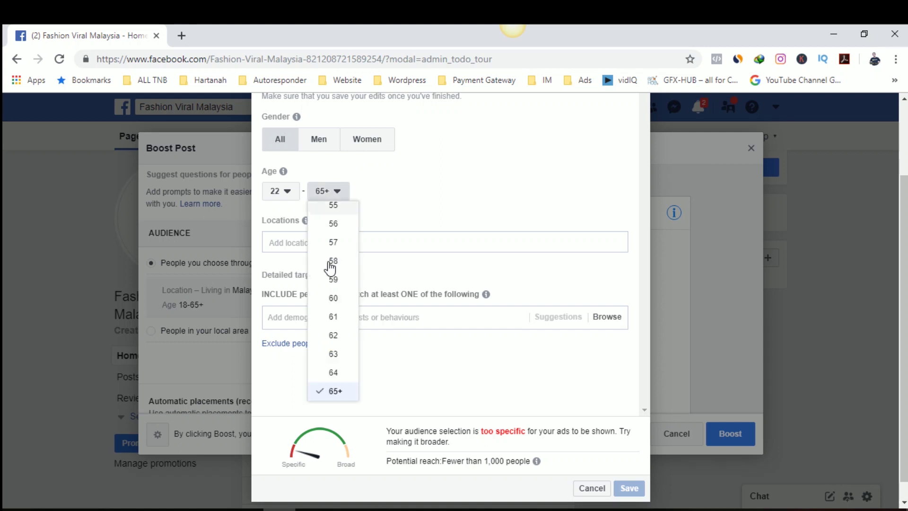
pyautogui.scroll(8, 334, 324)
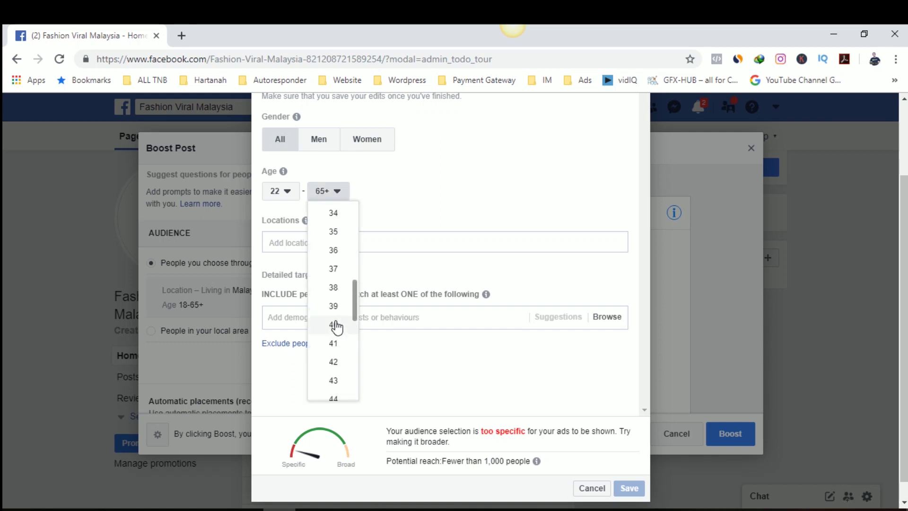
pyautogui.click(333, 399)
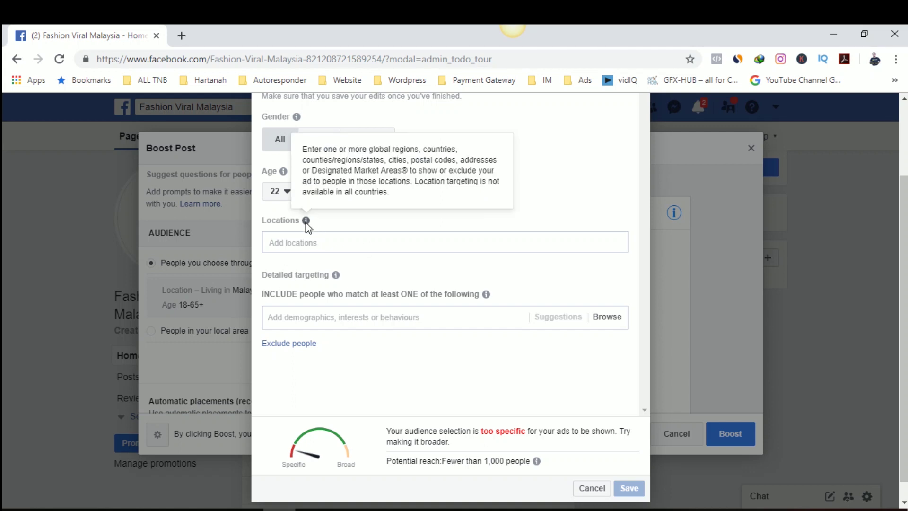
# Add the county Putrajaya, Malaysia to the audience's locations
pyautogui.click(304, 243)
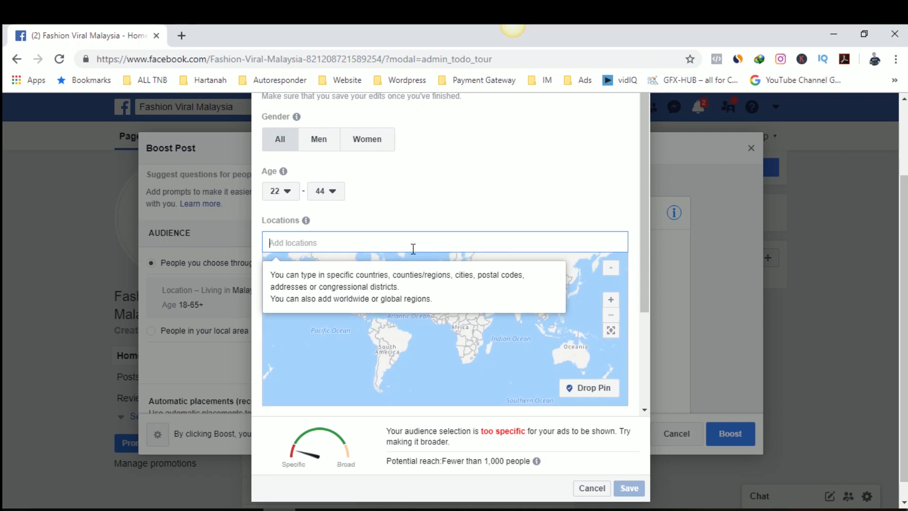
pyautogui.write('putra')
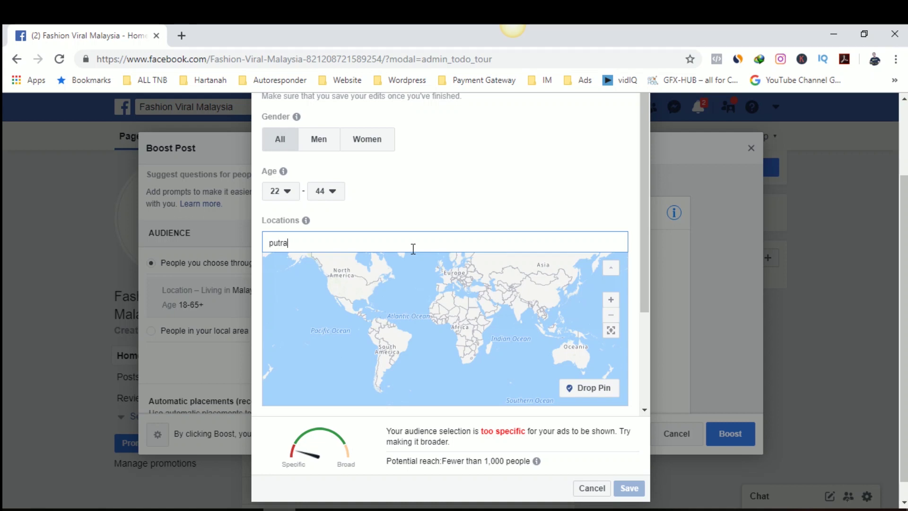
pyautogui.write('jaya')
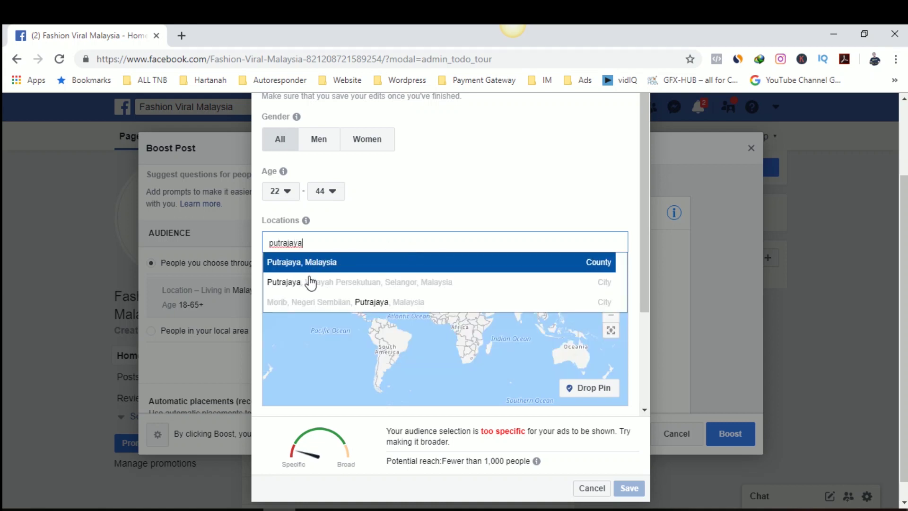
pyautogui.click(324, 262)
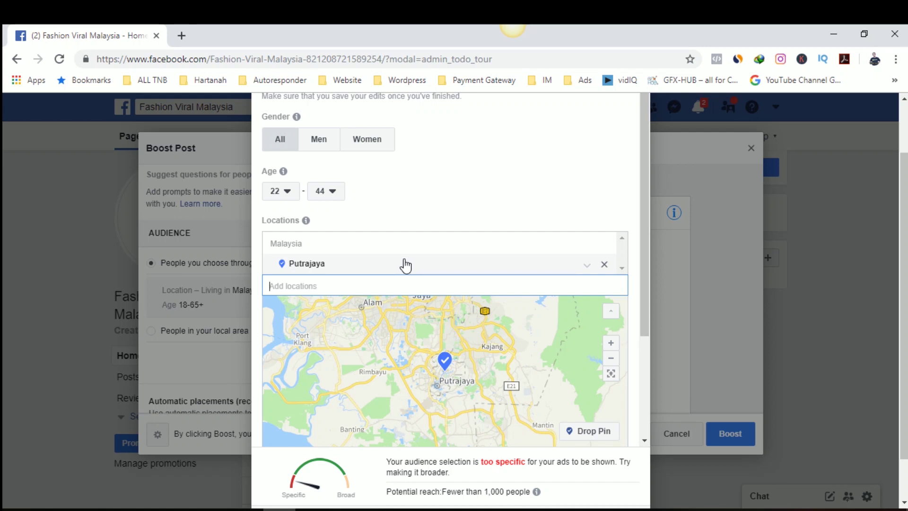
# Try to add "alor star" to the audience's locations, and clear the location search
pyautogui.write('alair s')
pyautogui.press('BackSpace')
pyautogui.press('BackSpace')
pyautogui.press('BackSpace')
pyautogui.press('BackSpace')
pyautogui.write('or star')
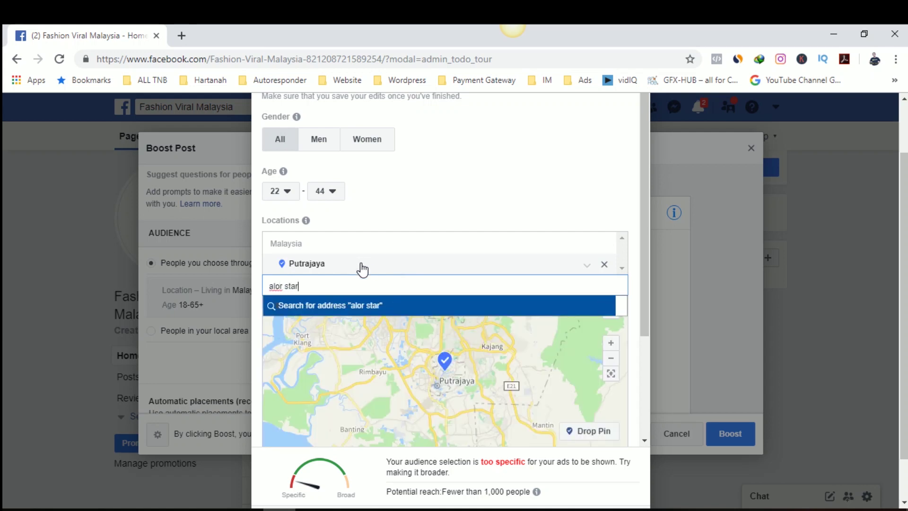
pyautogui.hotkey('ctrl', 'a')
pyautogui.press('BackSpace')
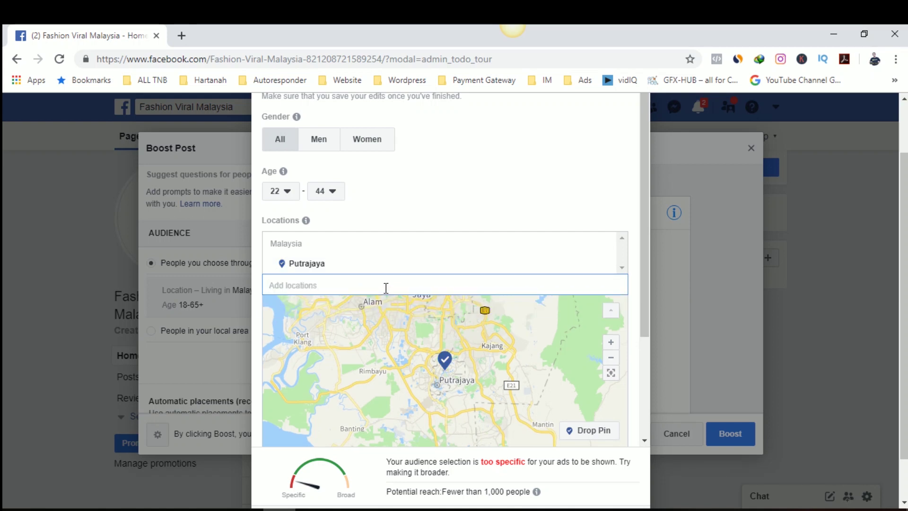
# Add the county Perlis and the city Butterworth, Penang, Malaysia to the audience's locations
pyautogui.write('Perlis')
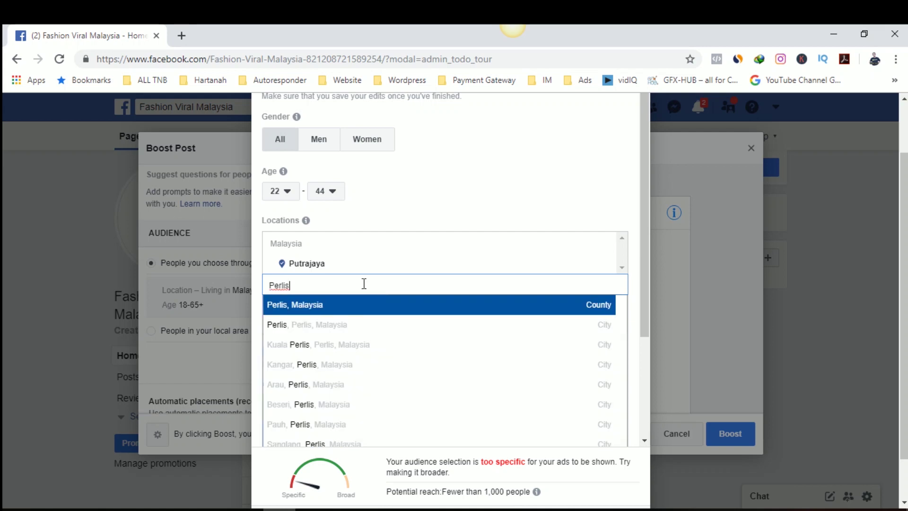
pyautogui.click(349, 325)
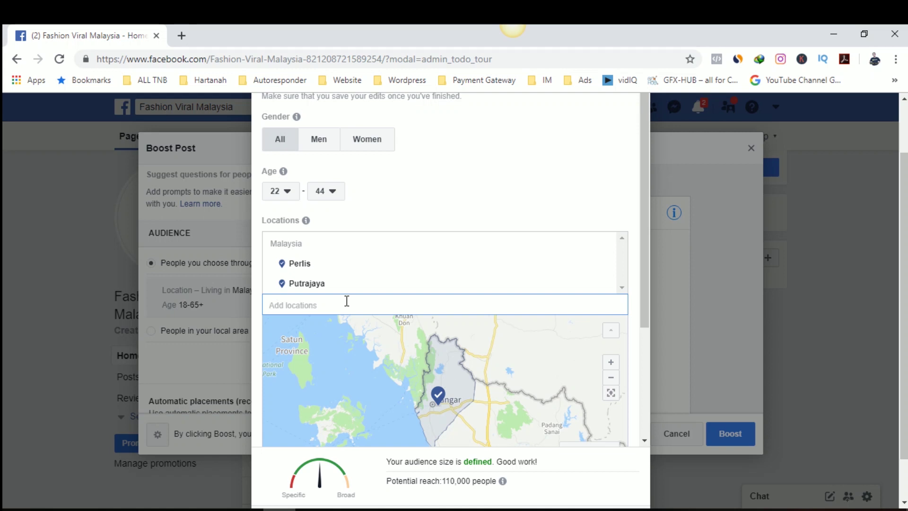
pyautogui.write('s')
pyautogui.press('BackSpace')
pyautogui.write('buu')
pyautogui.press('BackSpace')
pyautogui.press('BackSpace')
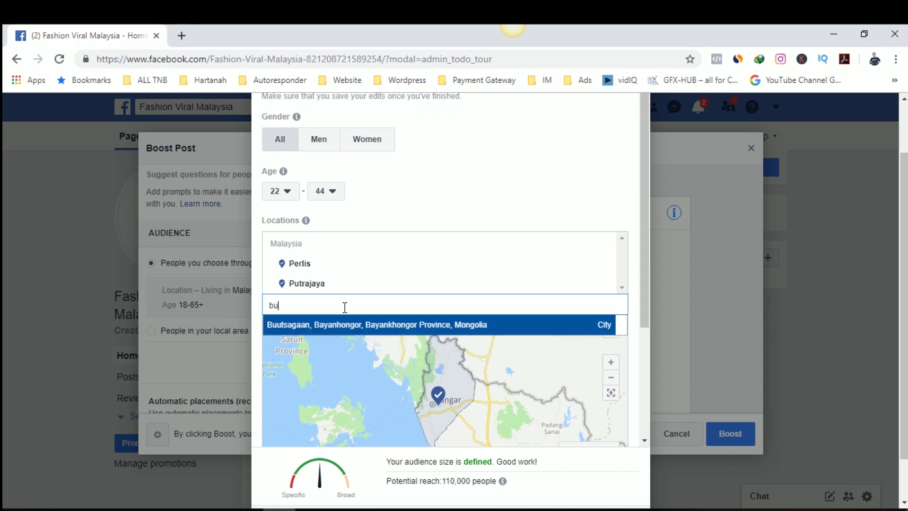
pyautogui.write('tt')
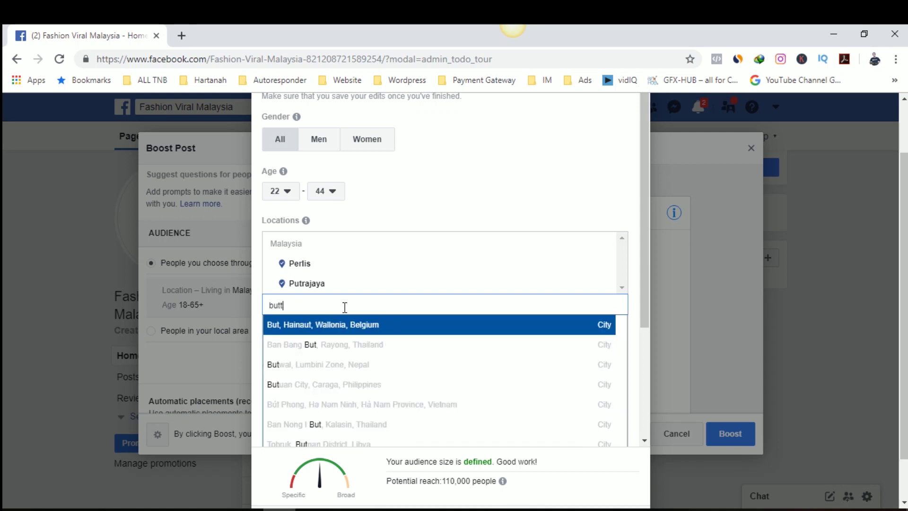
pyautogui.write('e')
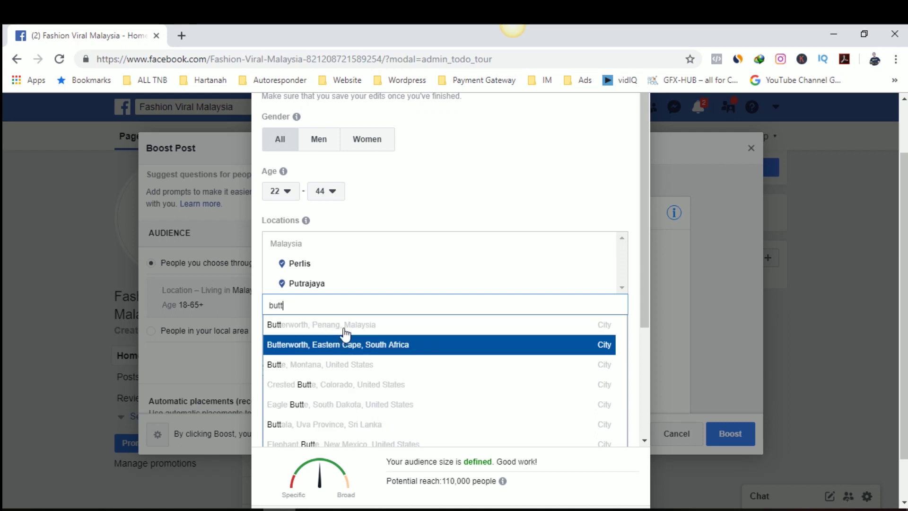
pyautogui.click(347, 324)
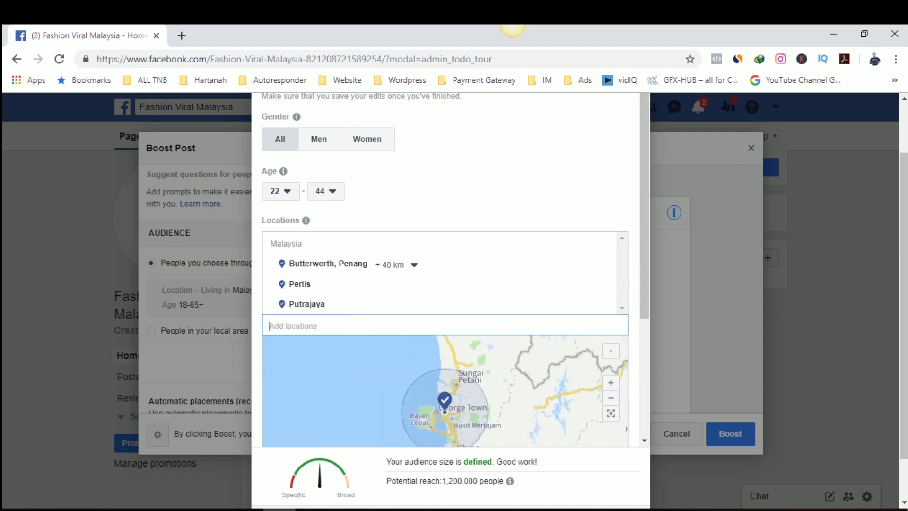
# Include people with the employer Fashion in the audience's detailed targeting
pyautogui.scroll(-4, 346, 322)
pyautogui.scroll(3, 514, 271)
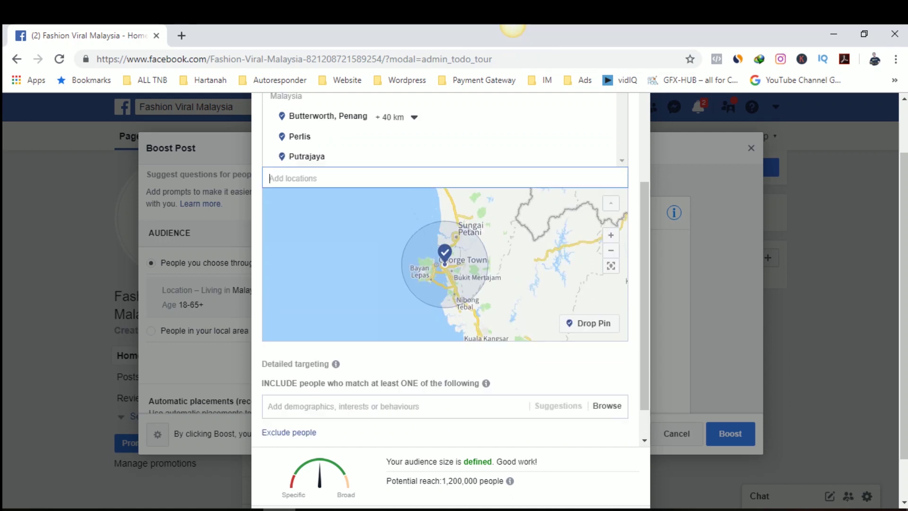
pyautogui.scroll(-3, 470, 373)
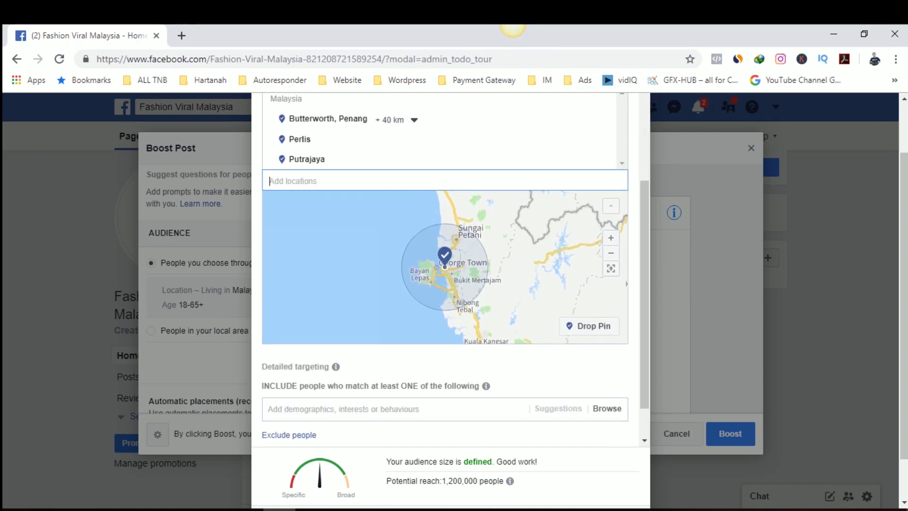
pyautogui.click(429, 370)
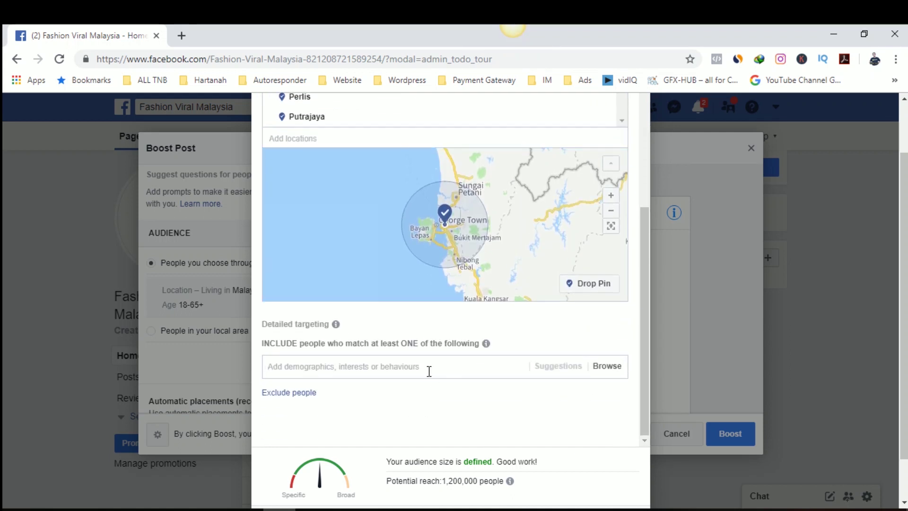
pyautogui.write('fashion')
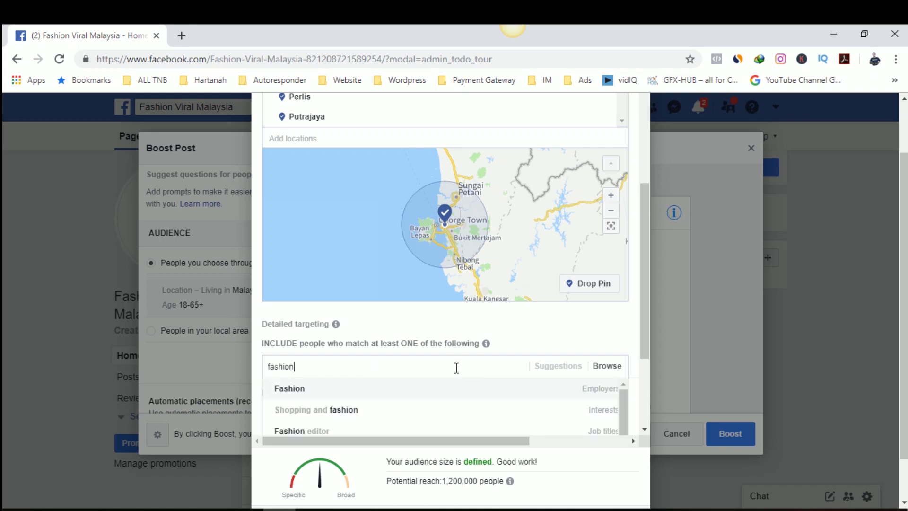
pyautogui.click(433, 392)
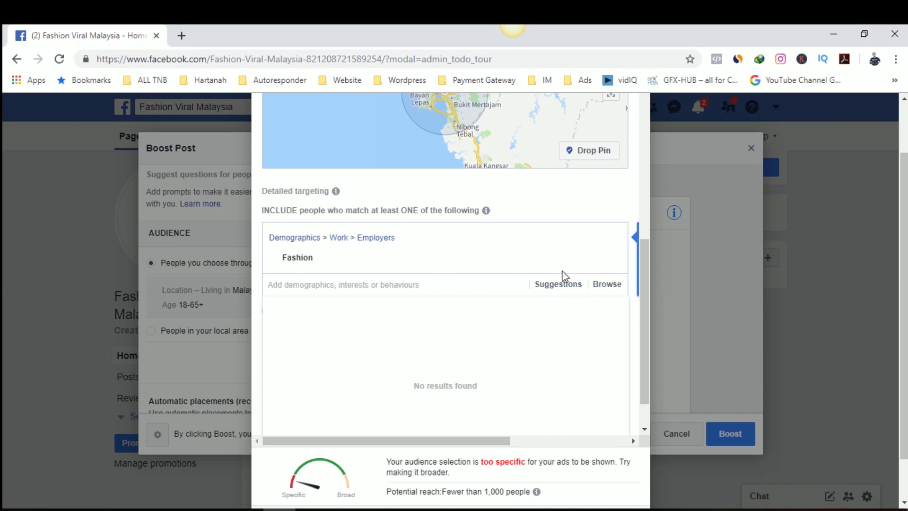
# Look over the detailed targeting suggestions and browse the subcategories under Demographics
pyautogui.click(556, 285)
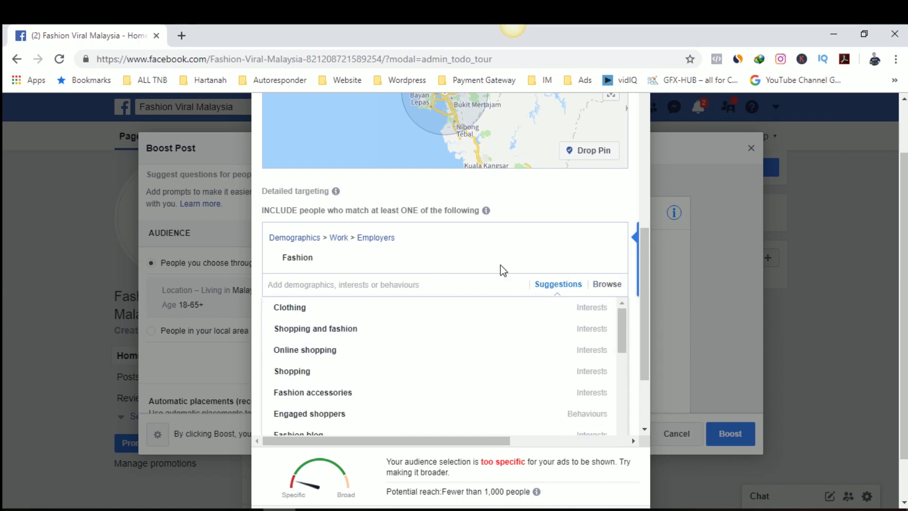
pyautogui.moveTo(500, 263)
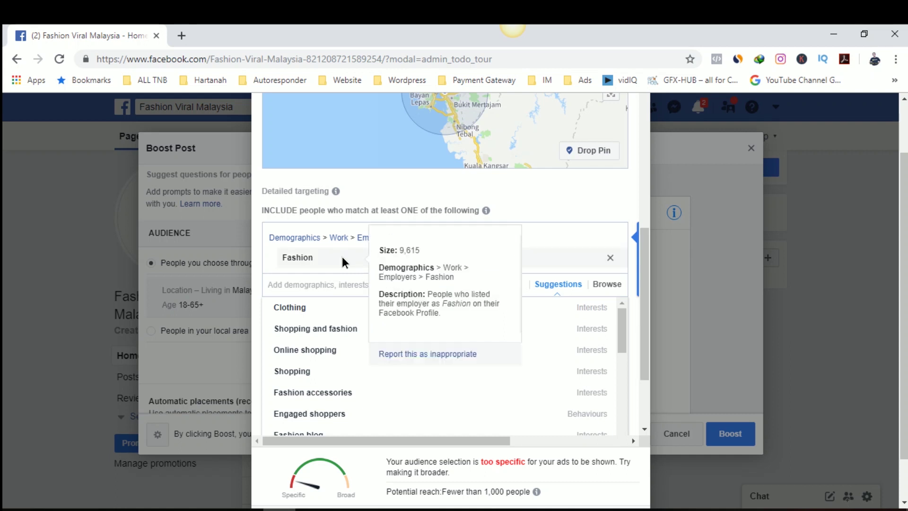
pyautogui.click(305, 240)
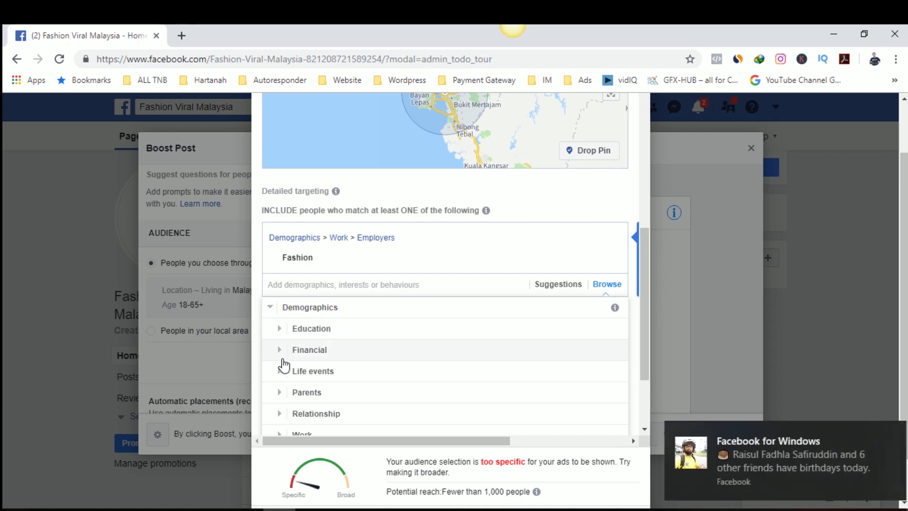
pyautogui.scroll(-1, 299, 415)
pyautogui.scroll(-2, 299, 415)
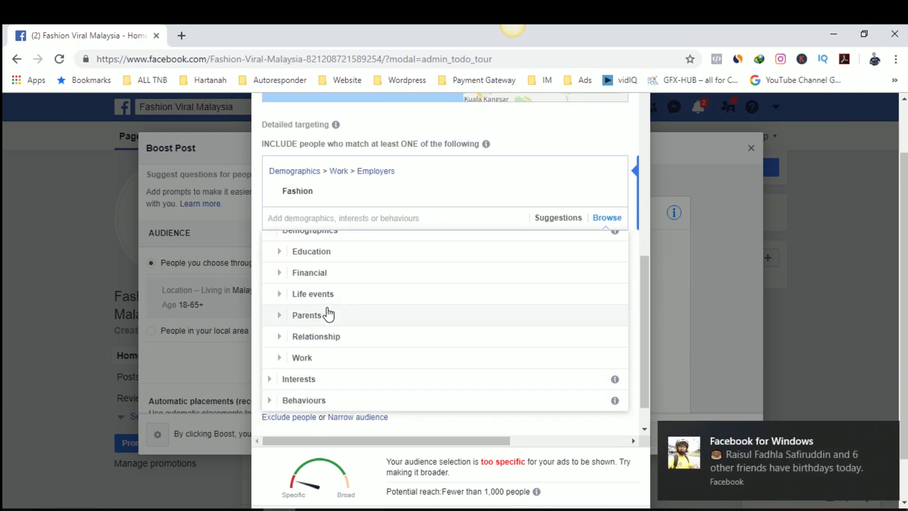
pyautogui.scroll(-1, 328, 314)
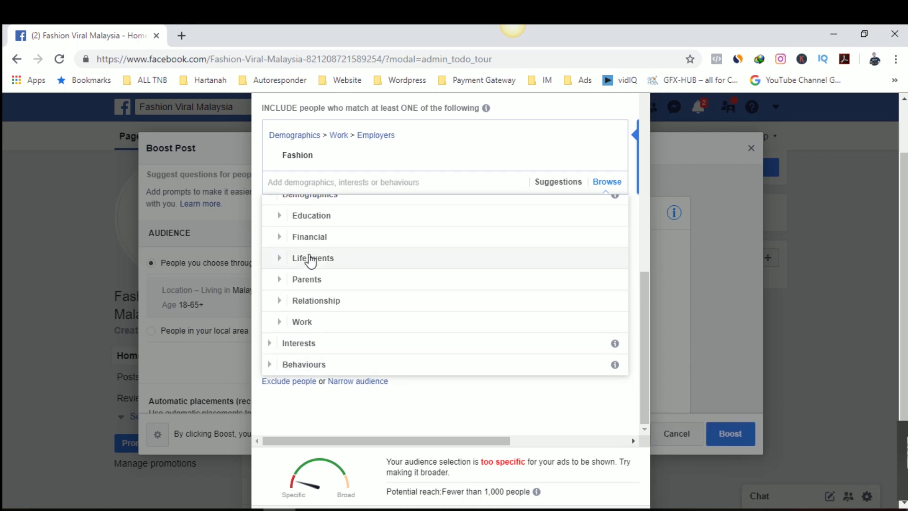
pyautogui.scroll(1, 296, 257)
pyautogui.click(274, 206)
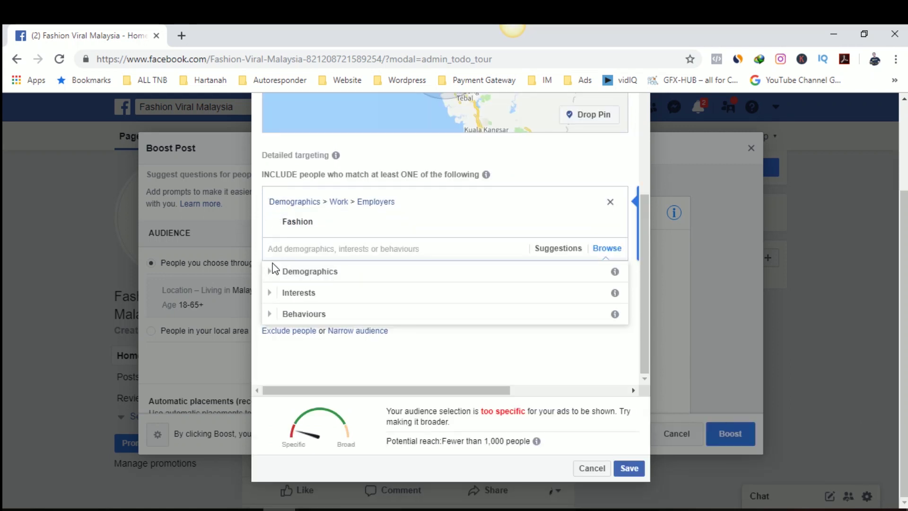
pyautogui.click(291, 202)
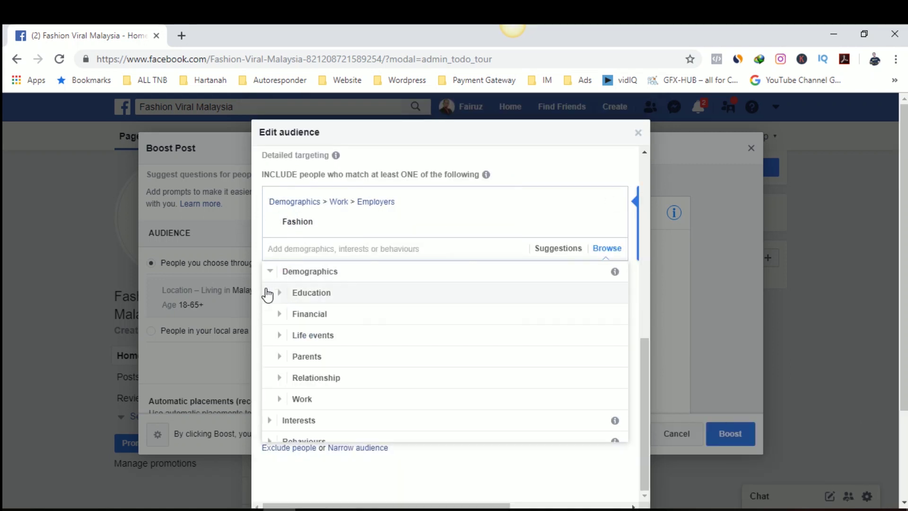
pyautogui.click(269, 270)
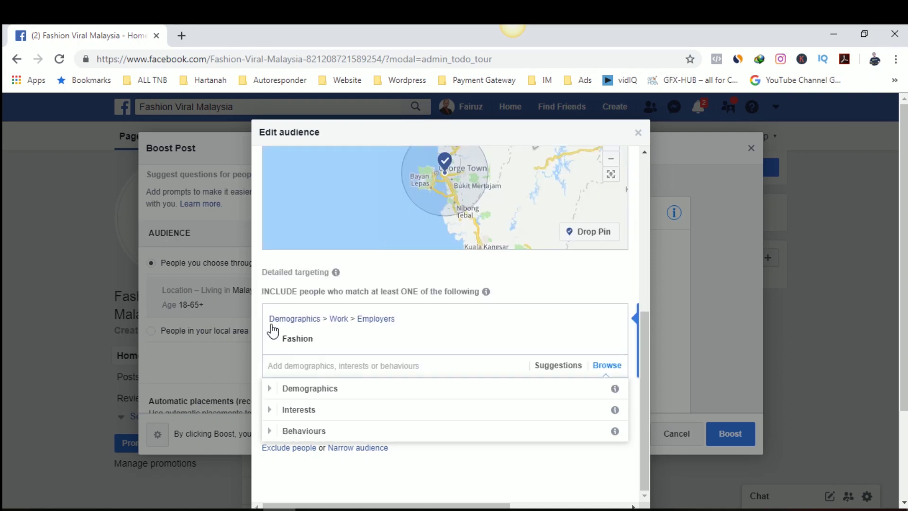
pyautogui.click(298, 320)
pyautogui.scroll(-1, 274, 416)
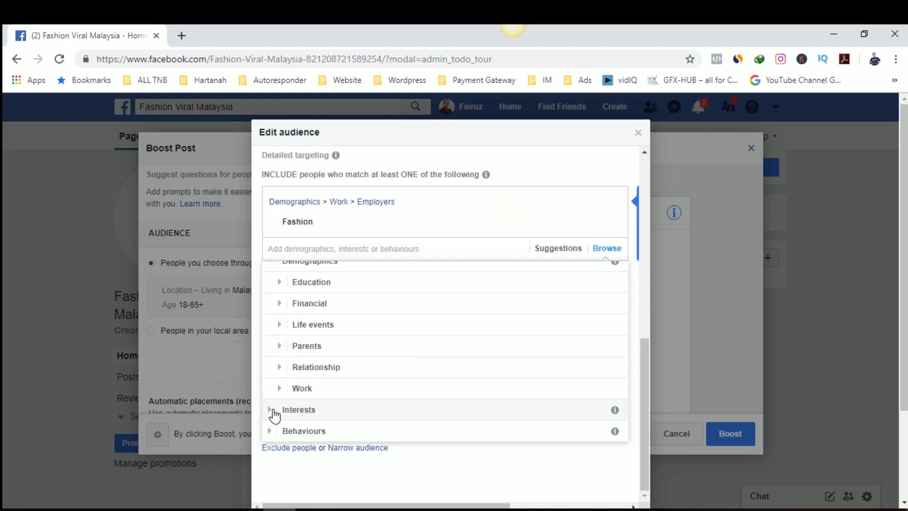
# Browse the Interests and Behaviours targeting categories, including the Network Connection options under Mobile Device User
pyautogui.click(273, 416)
pyautogui.scroll(-2, 359, 322)
pyautogui.scroll(-3, 331, 355)
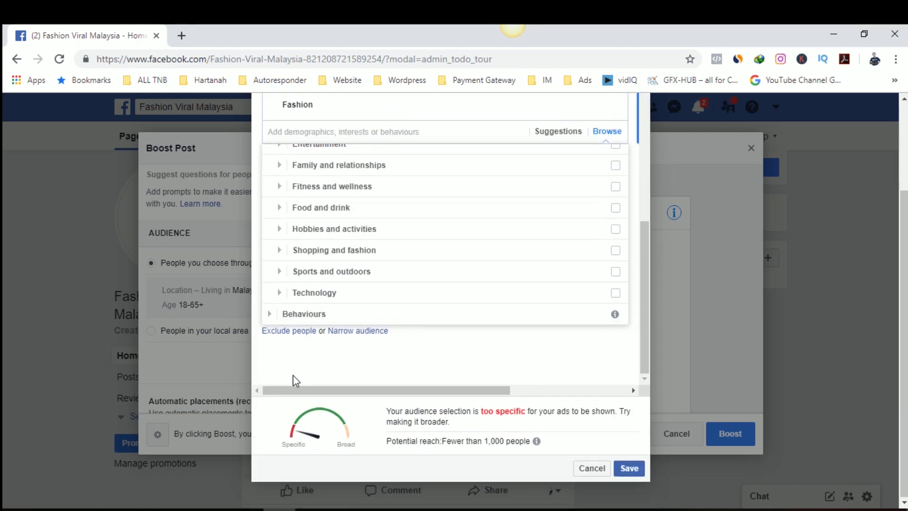
pyautogui.click(269, 314)
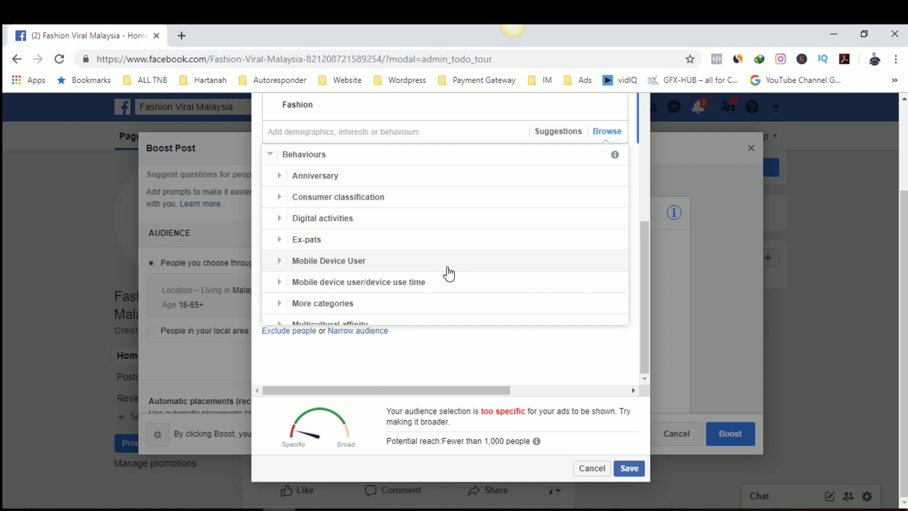
pyautogui.click(288, 263)
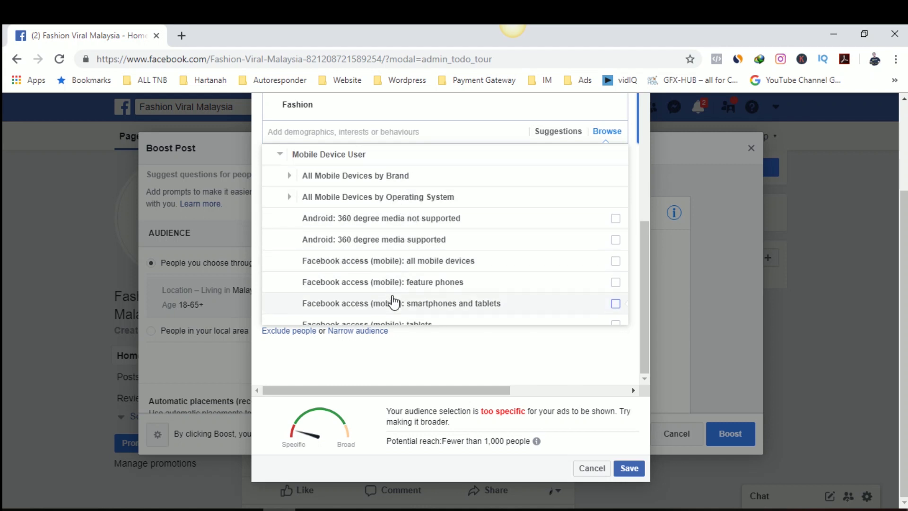
pyautogui.scroll(-2, 393, 302)
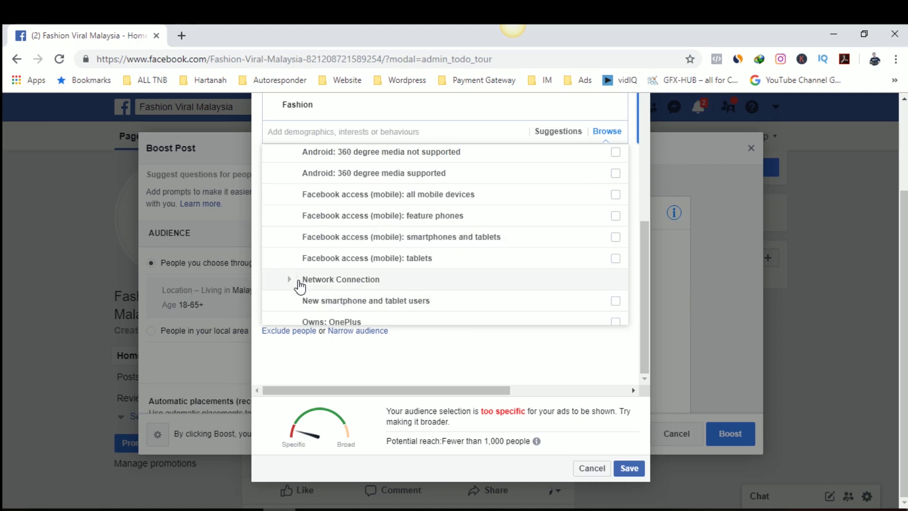
pyautogui.click(298, 279)
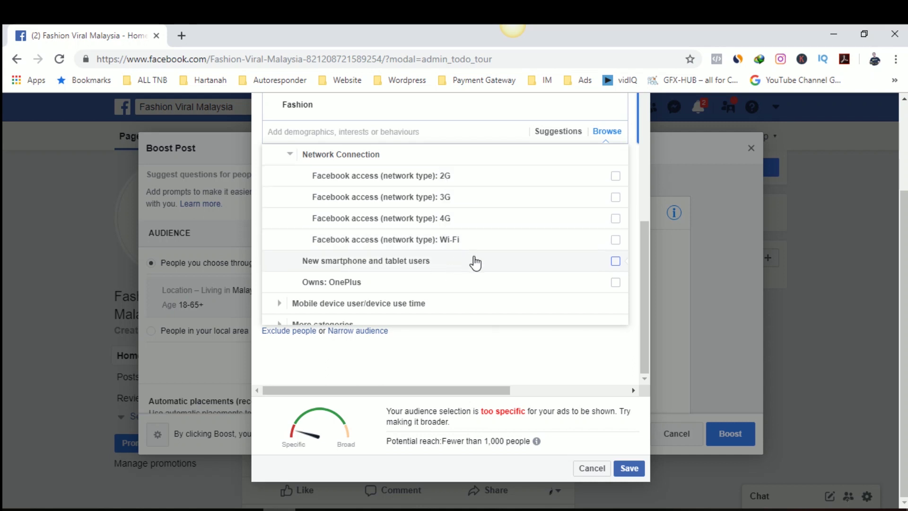
# Remove the employer Fashion from the audience's detailed targeting
pyautogui.scroll(10, 474, 261)
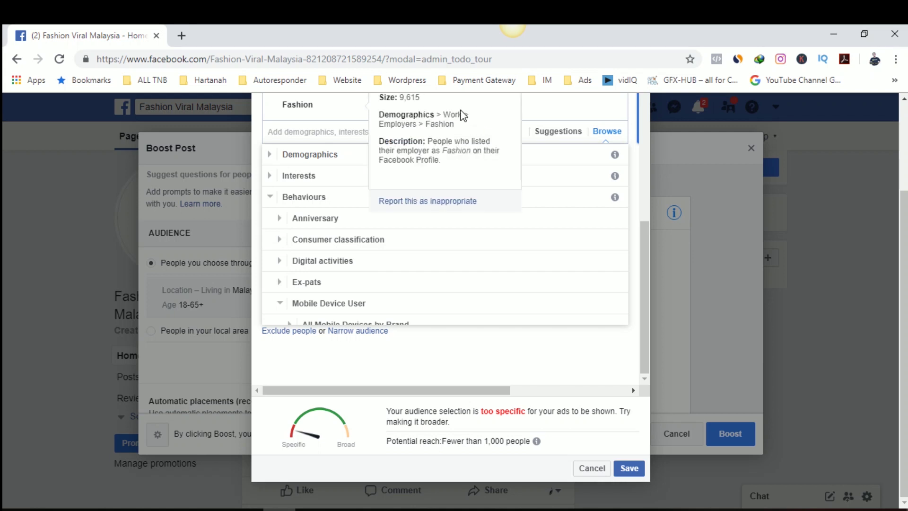
pyautogui.scroll(3, 365, 123)
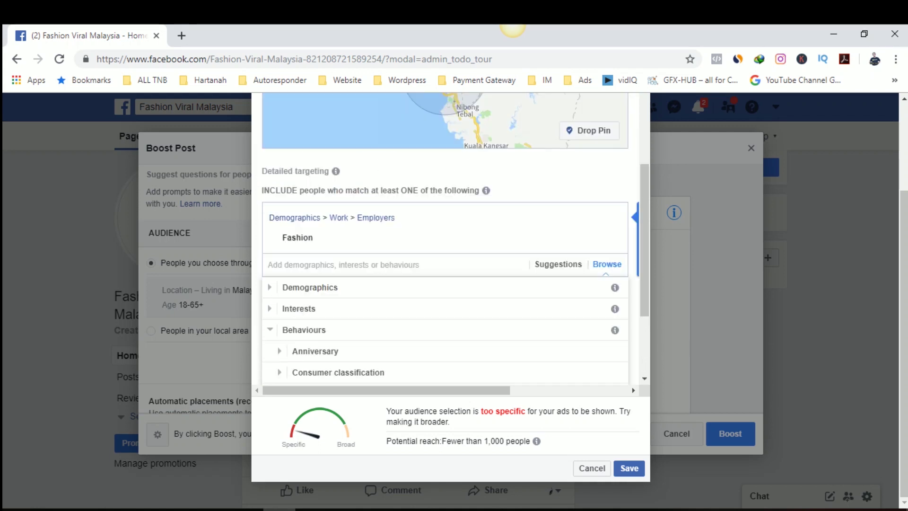
pyautogui.moveTo(320, 241)
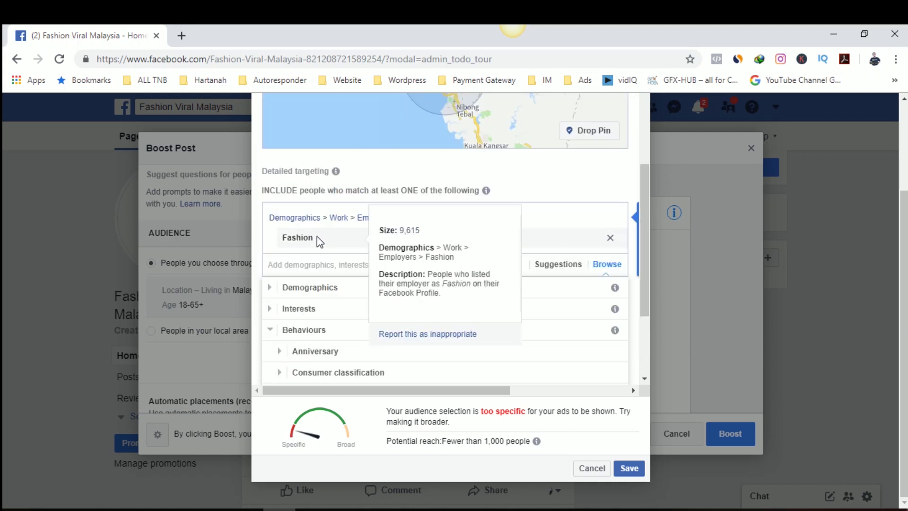
pyautogui.click(610, 240)
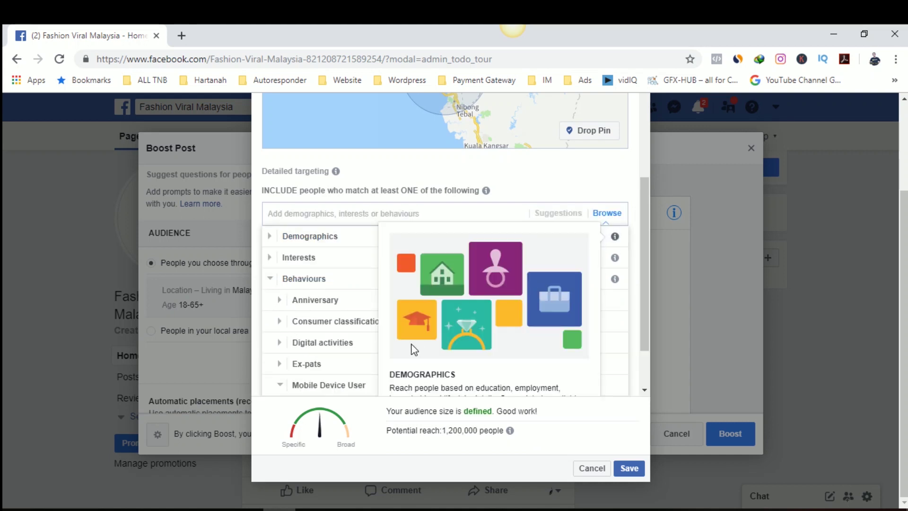
# Search the detailed targeting options for "fashion", look over the matching entries, and clear the search
pyautogui.scroll(-2, 624, 219)
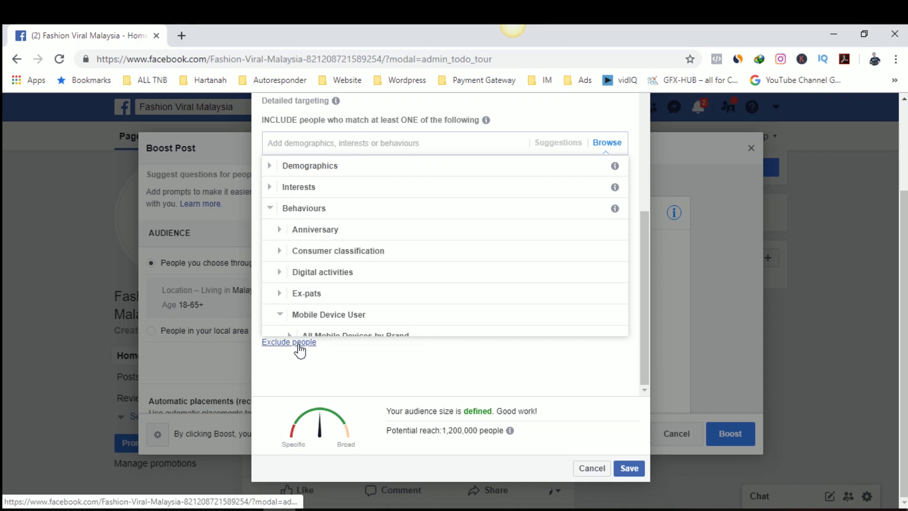
pyautogui.click(299, 143)
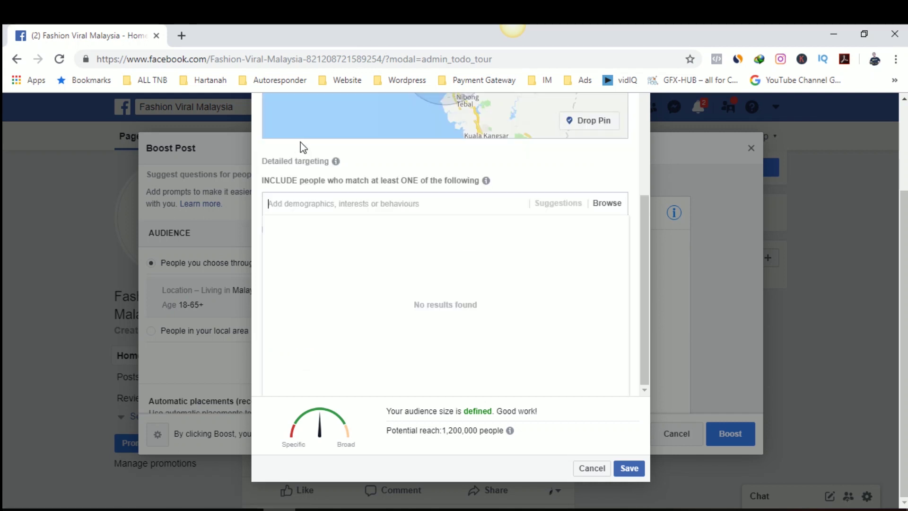
pyautogui.write('fashion')
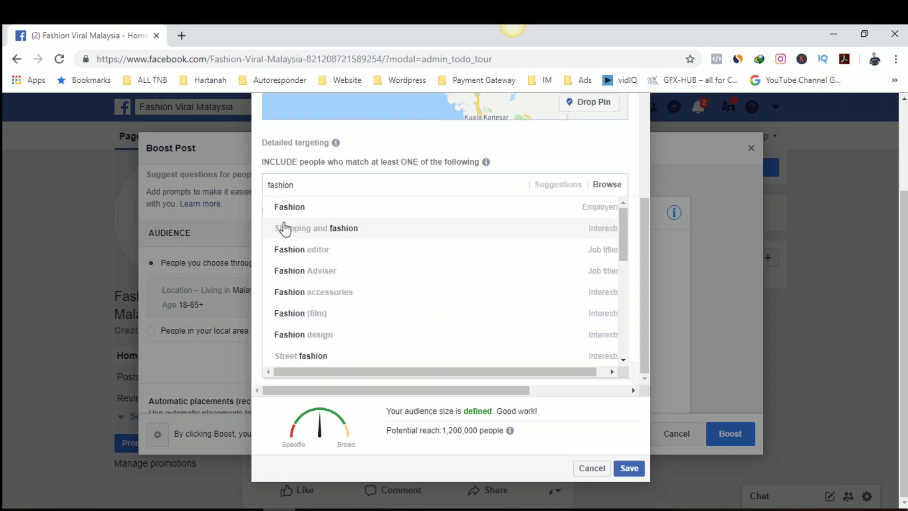
pyautogui.press('BackSpace')
pyautogui.press('BackSpace')
pyautogui.press('BackSpace')
pyautogui.press('BackSpace')
pyautogui.press('BackSpace')
pyautogui.press('BackSpace')
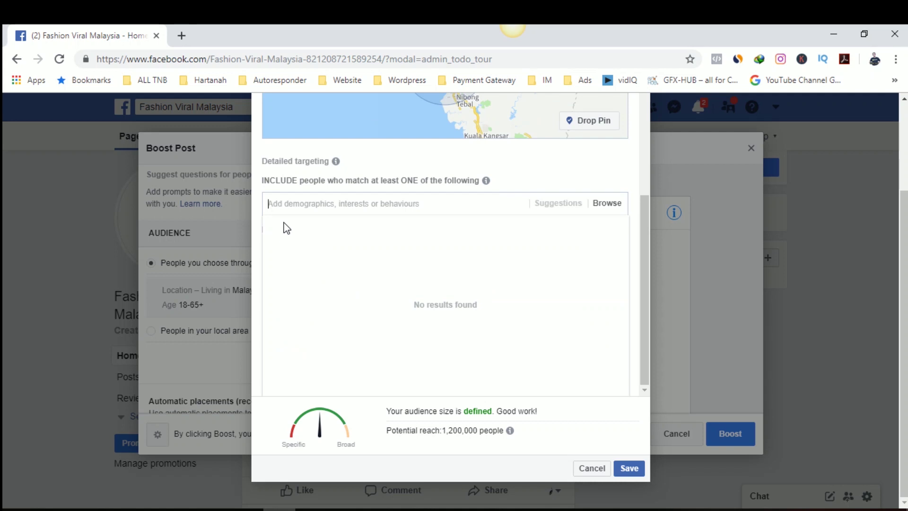
# Search the detailed targeting options for "fareeda" and add the interest FAREEDA..Nyata Jelita
pyautogui.write('fareeda')
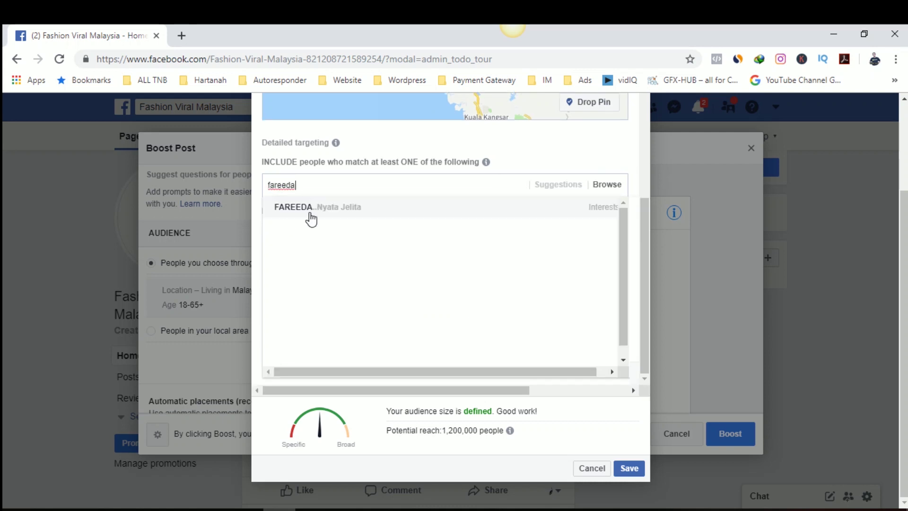
pyautogui.click(343, 209)
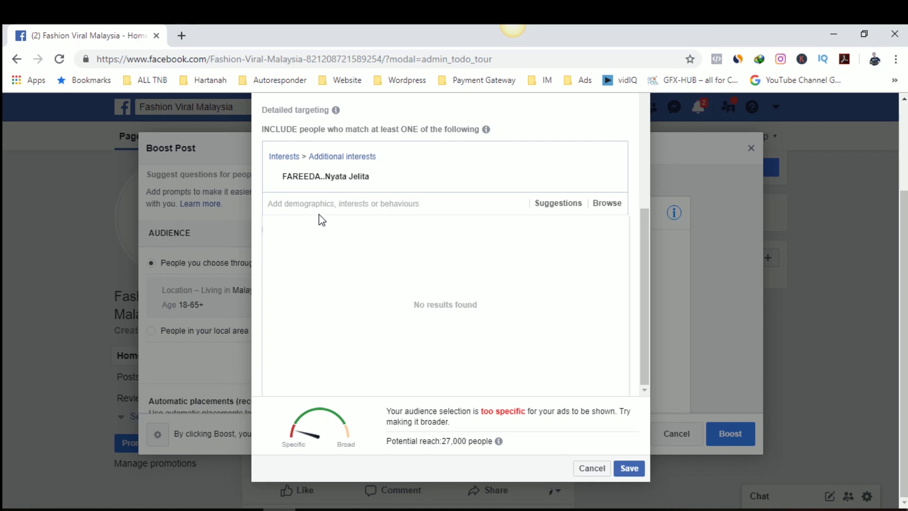
pyautogui.write('Sifu FBads')
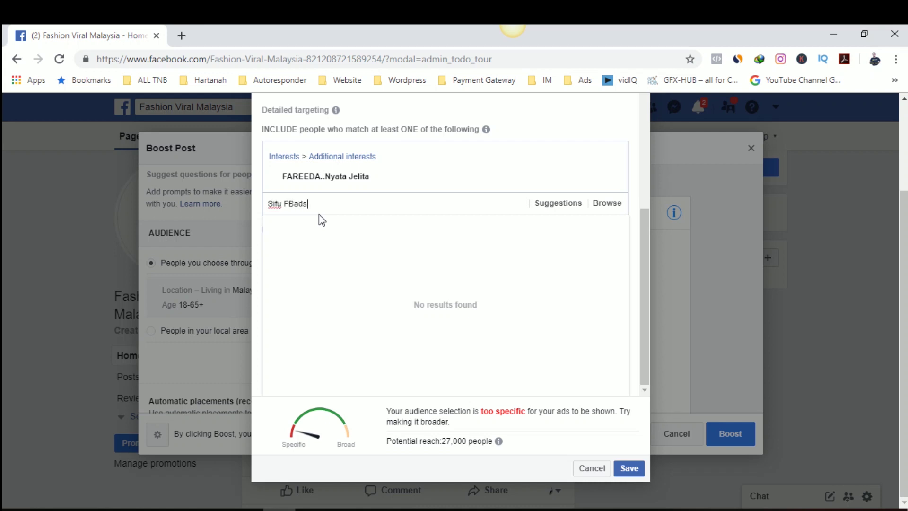
pyautogui.hotkey('ctrl', 'a')
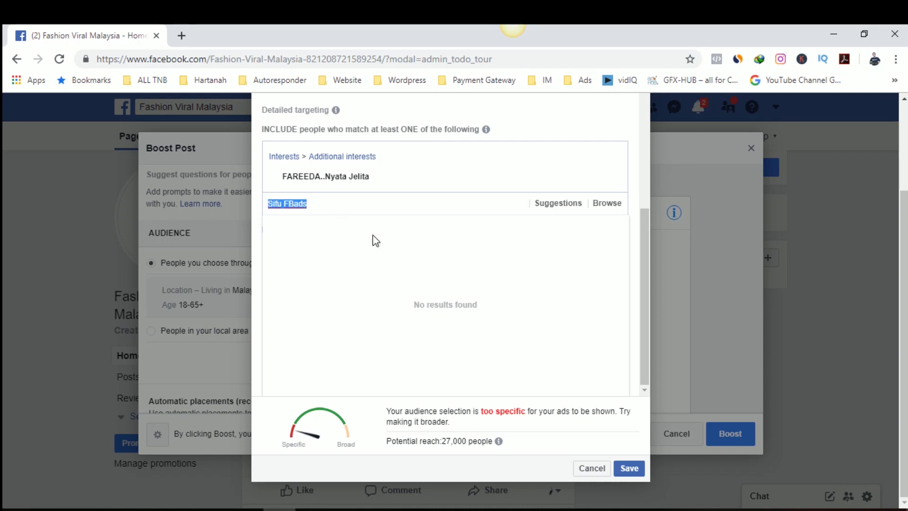
pyautogui.press('BackSpace')
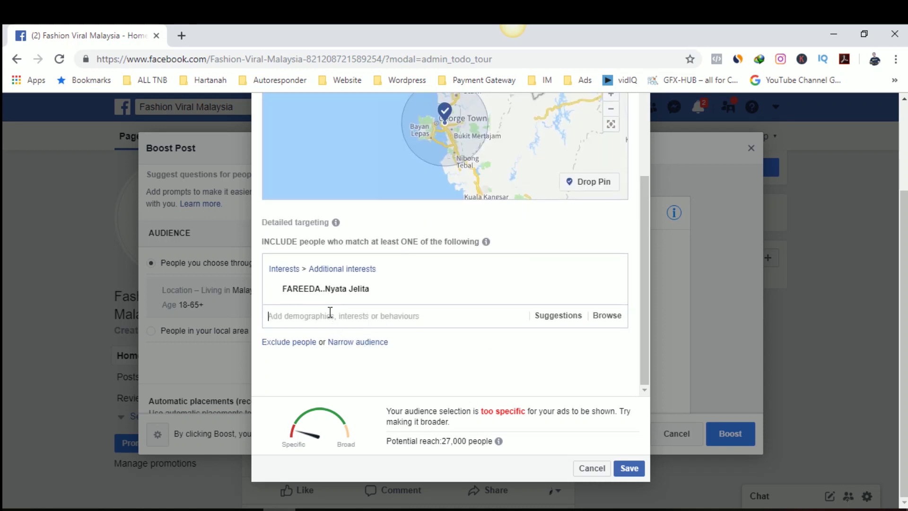
# Search the detailed targeting options for "Azizan O" and add the interest Azizan Osman
pyautogui.write('Aziz')
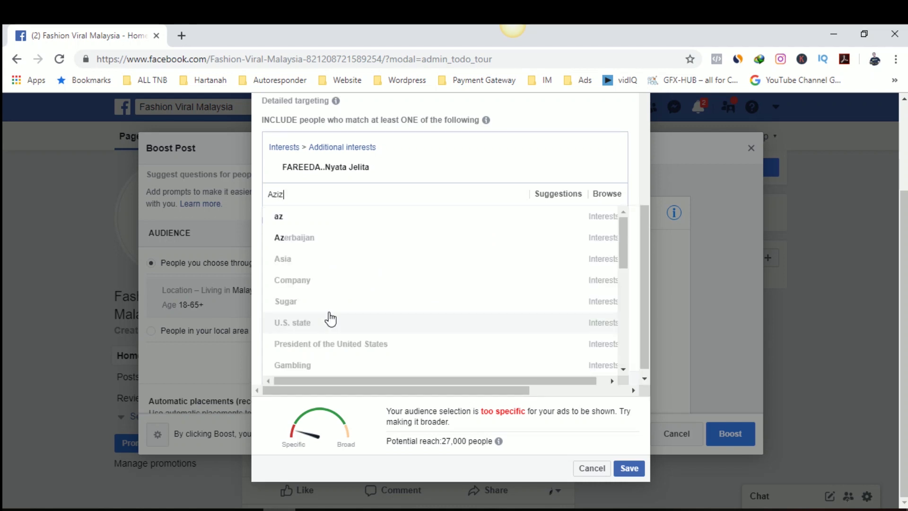
pyautogui.write('an O')
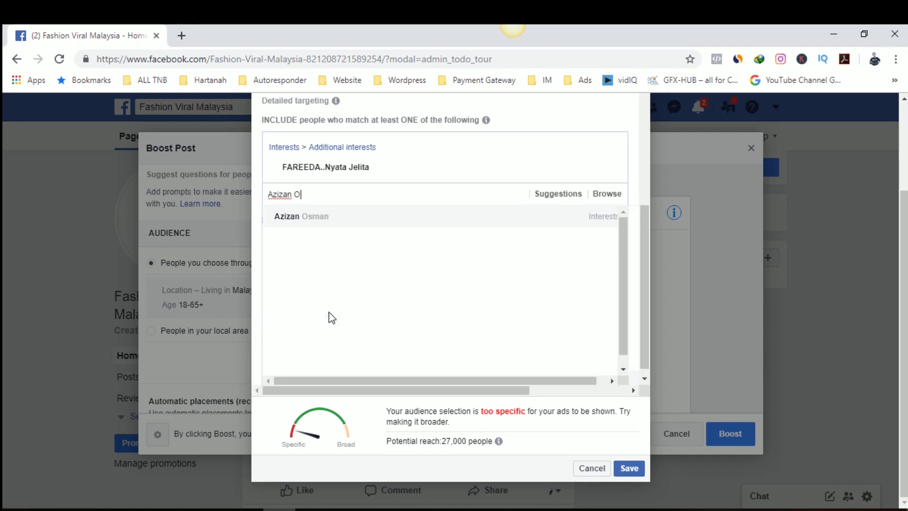
pyautogui.click(328, 220)
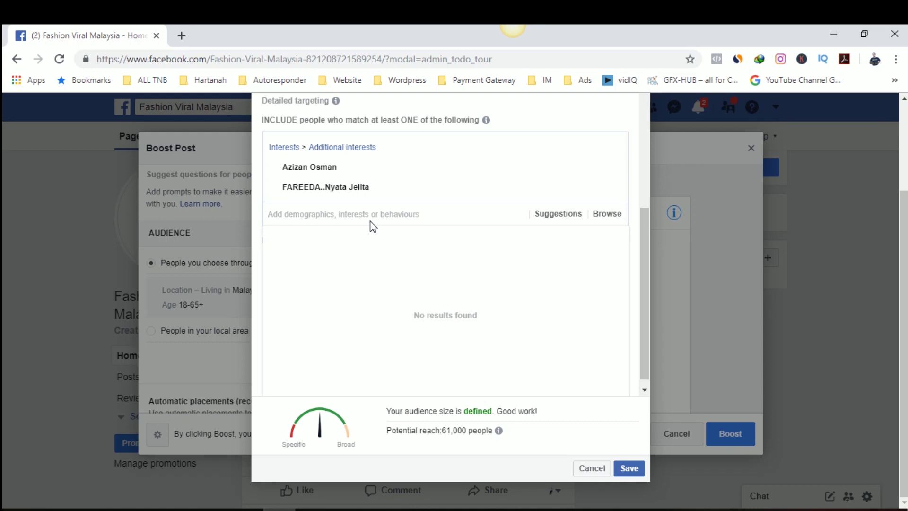
pyautogui.write('ustaz doi')
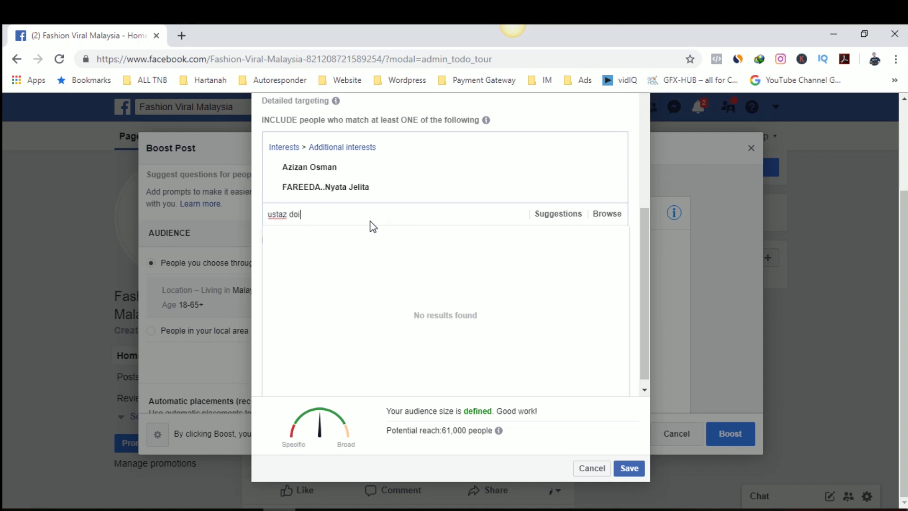
pyautogui.write('n')
pyautogui.press('BackSpace')
pyautogui.press('BackSpace')
pyautogui.press('BackSpace')
pyautogui.press('BackSpace')
pyautogui.press('BackSpace')
pyautogui.press('BackSpace')
pyautogui.press('BackSpace')
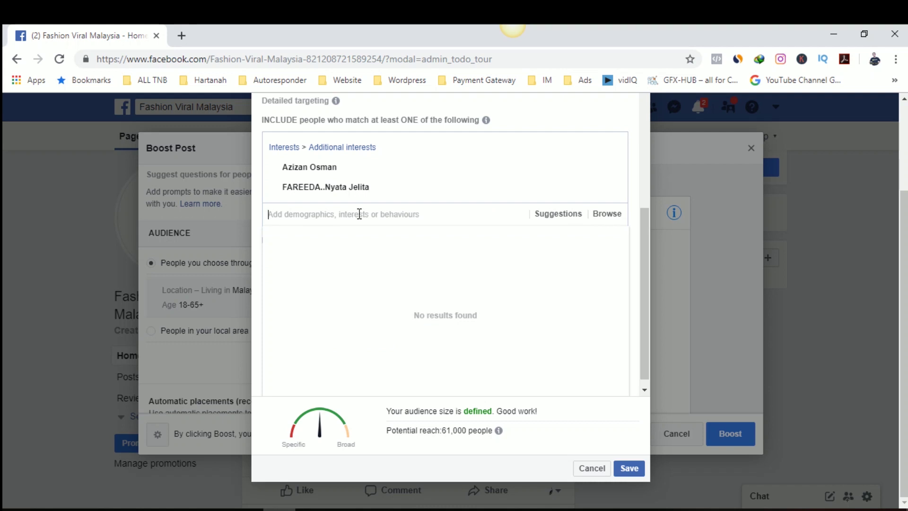
# Search the detailed targeting options for "Ustazah" and add the interest Ustazah Siti Nor Bahyah Mahamood
pyautogui.write('Ustazah')
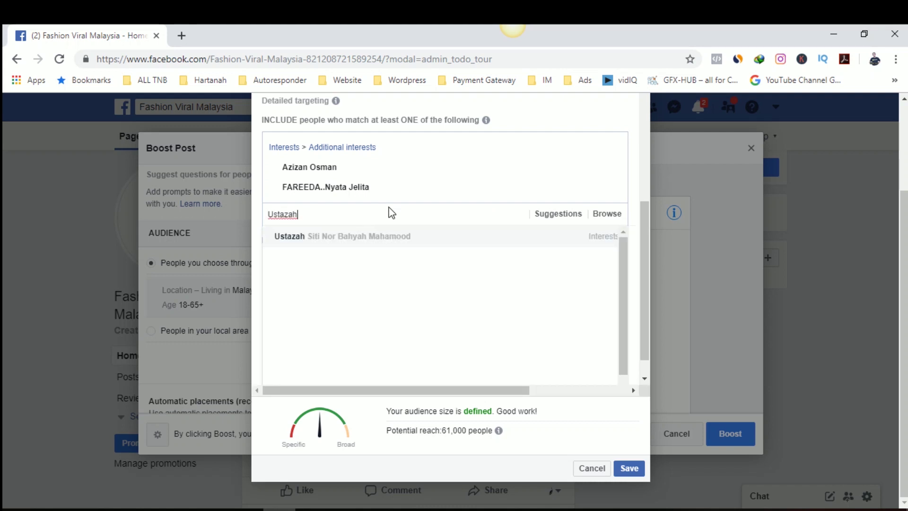
pyautogui.click(441, 239)
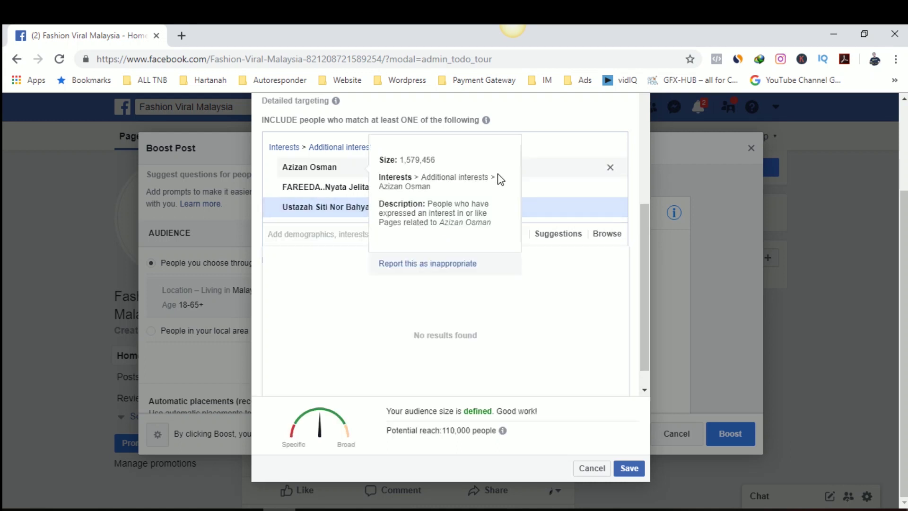
pyautogui.scroll(-1, 452, 282)
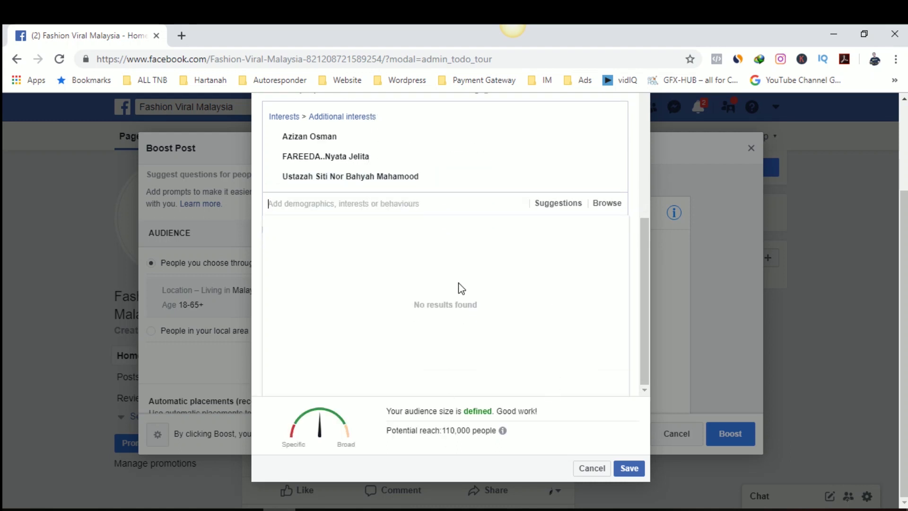
# Check the audience's age range, locations and interests, and save the audience
pyautogui.scroll(3, 562, 270)
pyautogui.scroll(-3, 563, 270)
pyautogui.scroll(10, 582, 371)
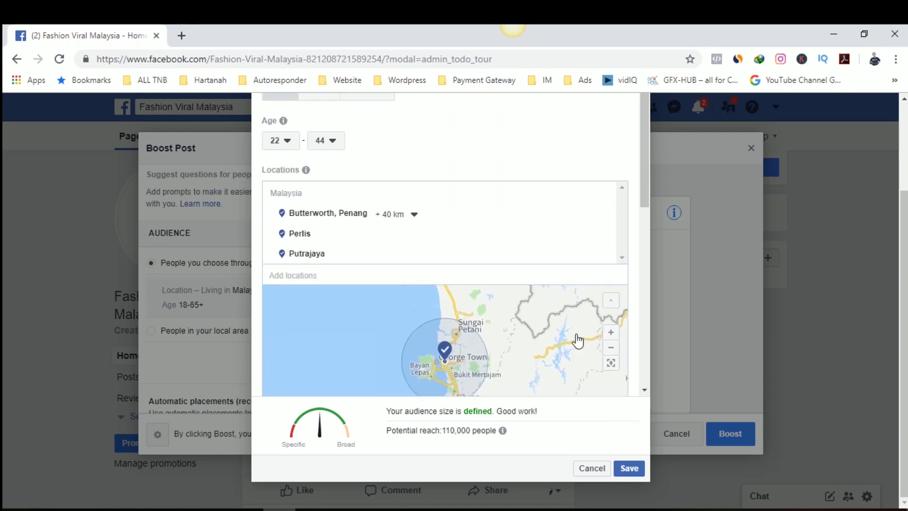
pyautogui.scroll(-10, 471, 242)
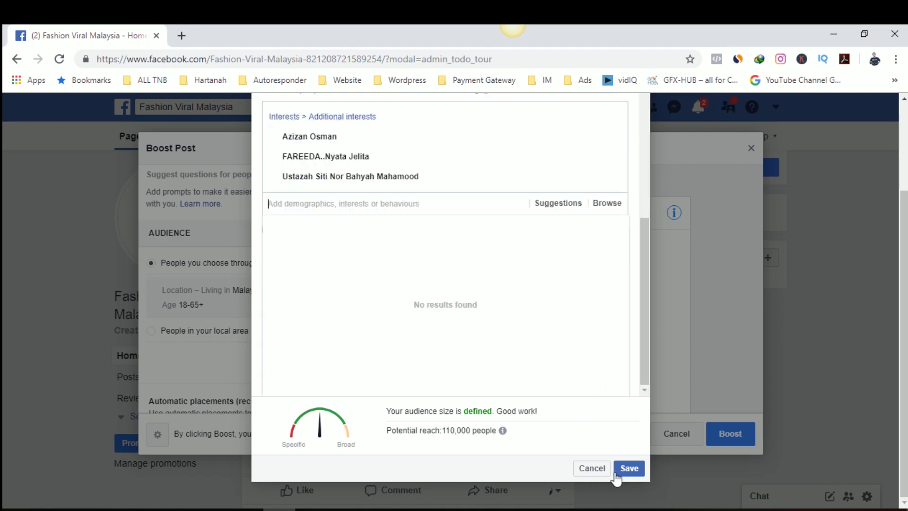
pyautogui.click(630, 470)
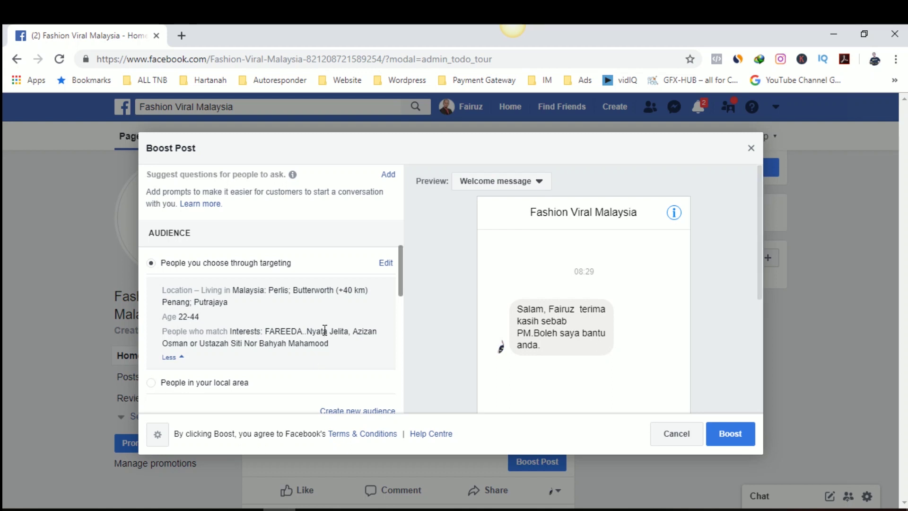
# Look over the boost's placement, duration and budget settings, and open the help article about automatic placements
pyautogui.scroll(-3, 325, 329)
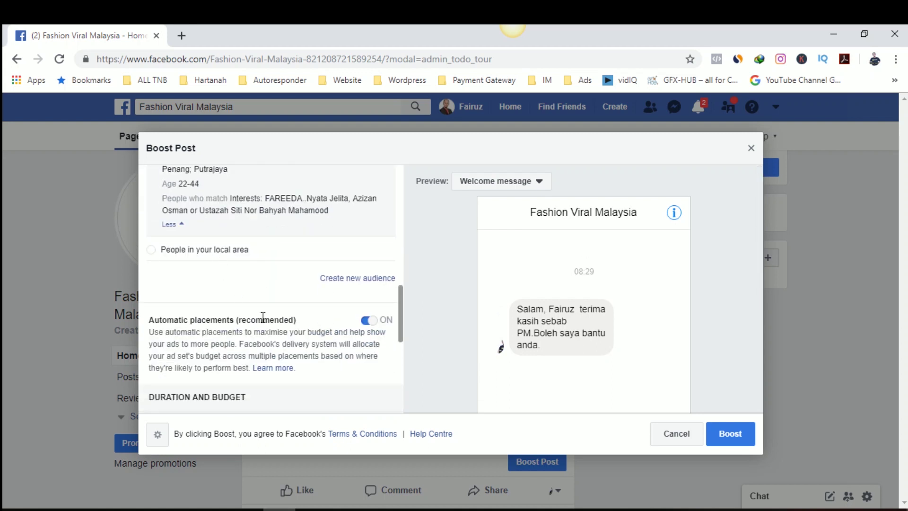
pyautogui.scroll(-3, 260, 322)
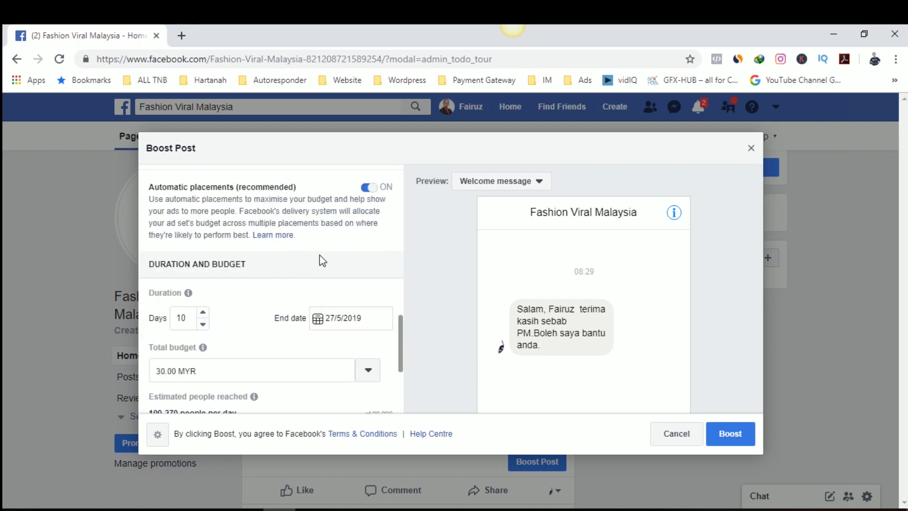
pyautogui.scroll(2, 303, 278)
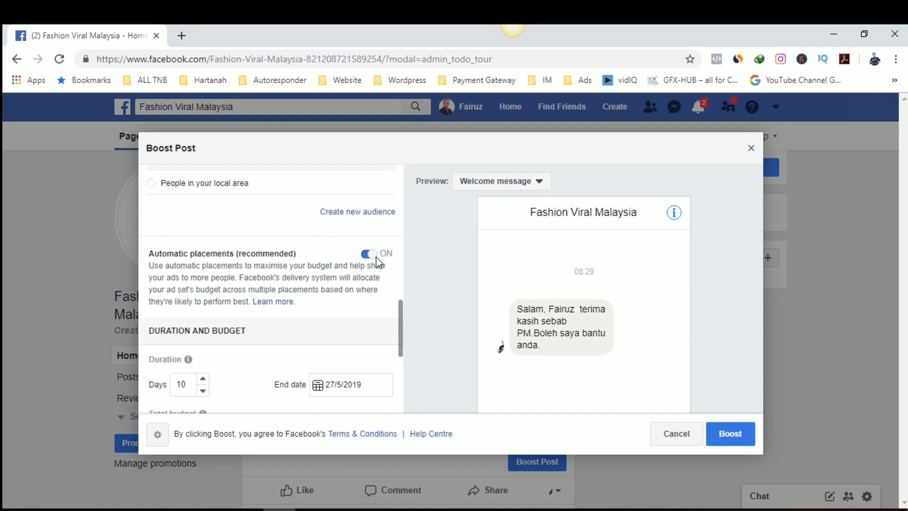
pyautogui.scroll(1, 318, 282)
pyautogui.scroll(-1, 318, 277)
pyautogui.click(273, 303)
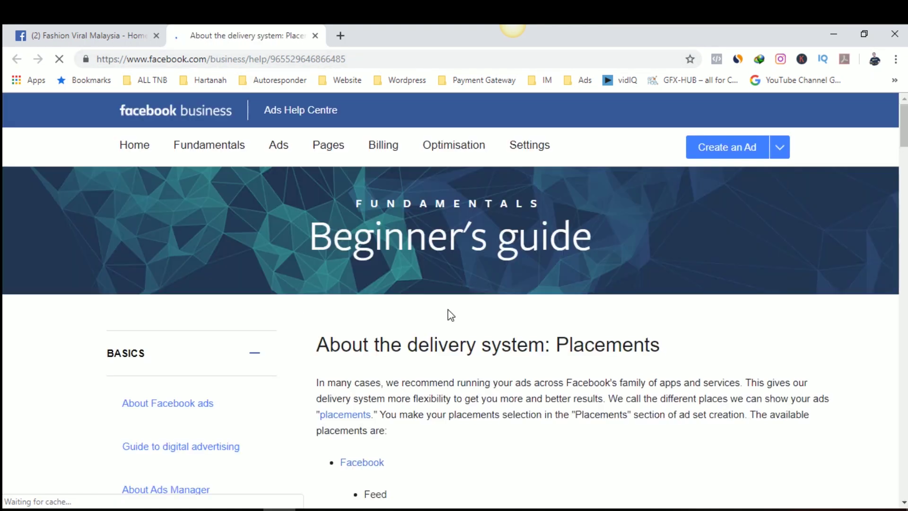
# Read the article's list of Facebook, Instagram, Audience Network and Messenger placements, and return to the post's boost settings
pyautogui.scroll(-5, 515, 380)
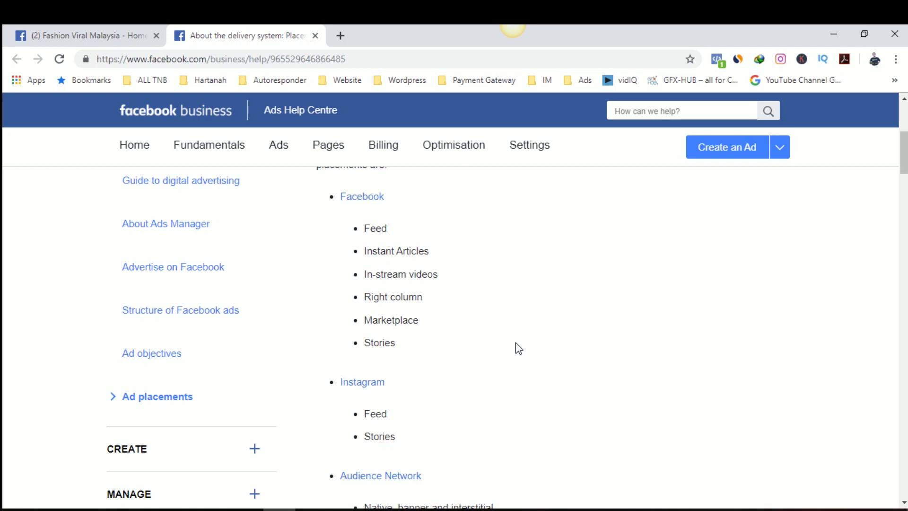
pyautogui.scroll(-1, 515, 346)
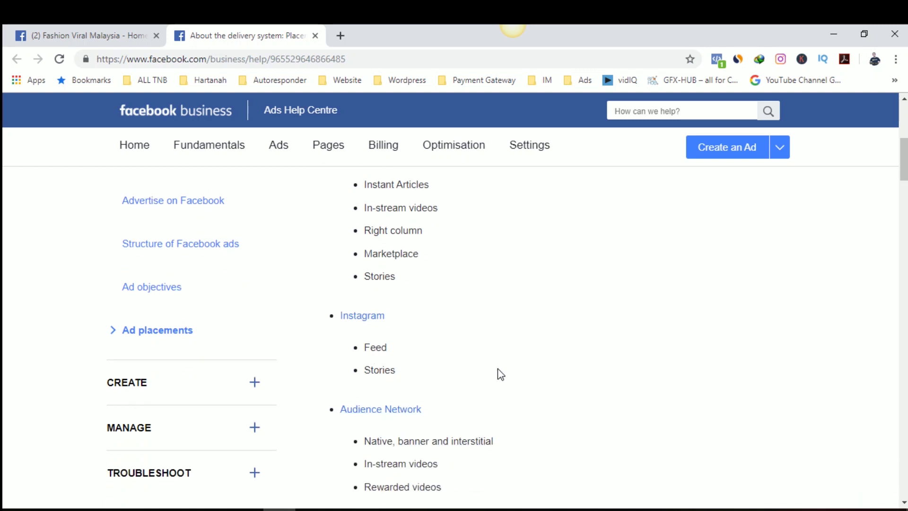
pyautogui.scroll(-3, 497, 373)
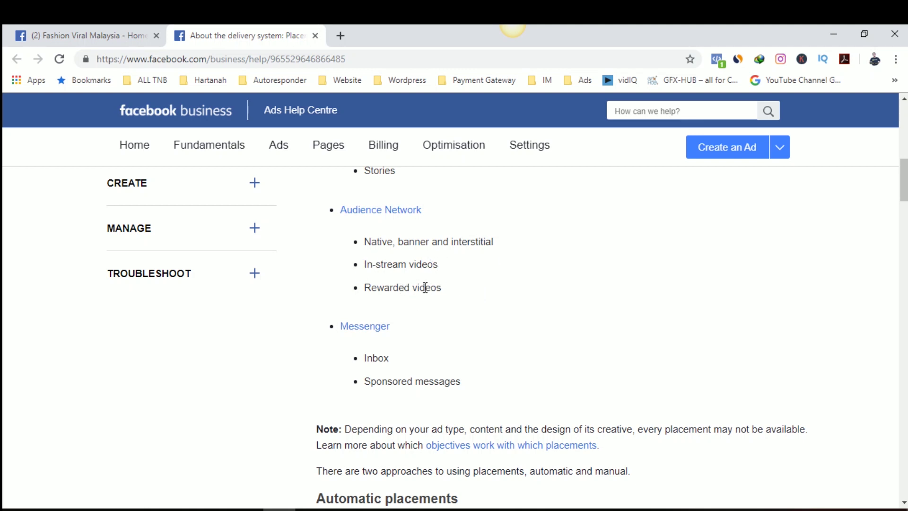
pyautogui.scroll(-1, 497, 327)
pyautogui.scroll(-1, 497, 327)
pyautogui.scroll(7, 494, 329)
pyautogui.moveTo(229, 146)
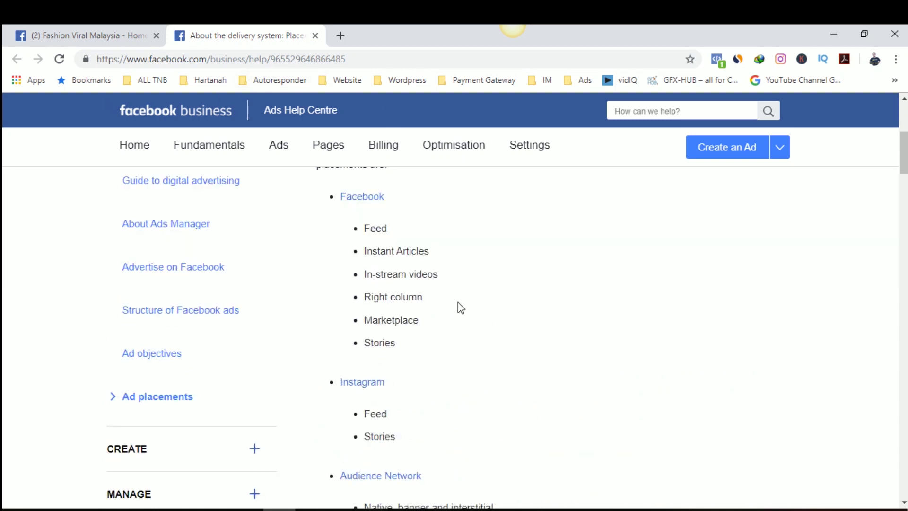
pyautogui.click(77, 37)
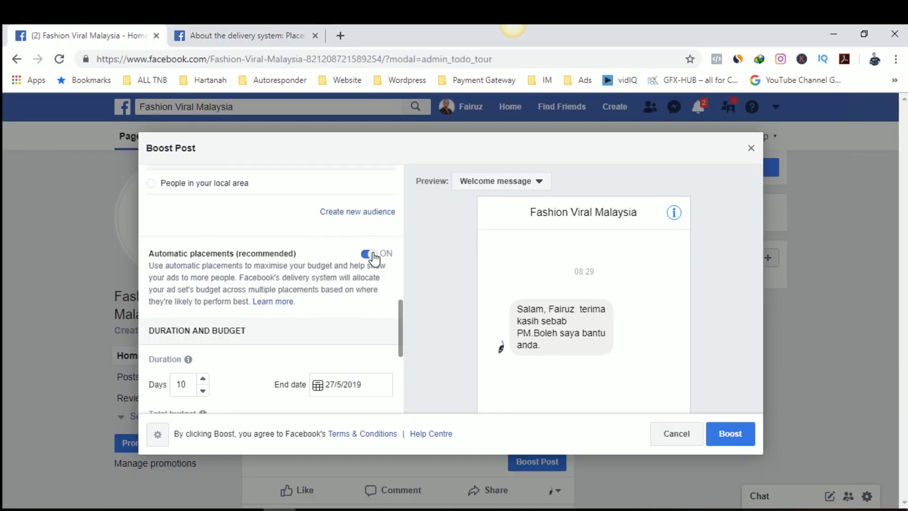
# Set the boost's duration to 7 days
pyautogui.scroll(-2, 354, 302)
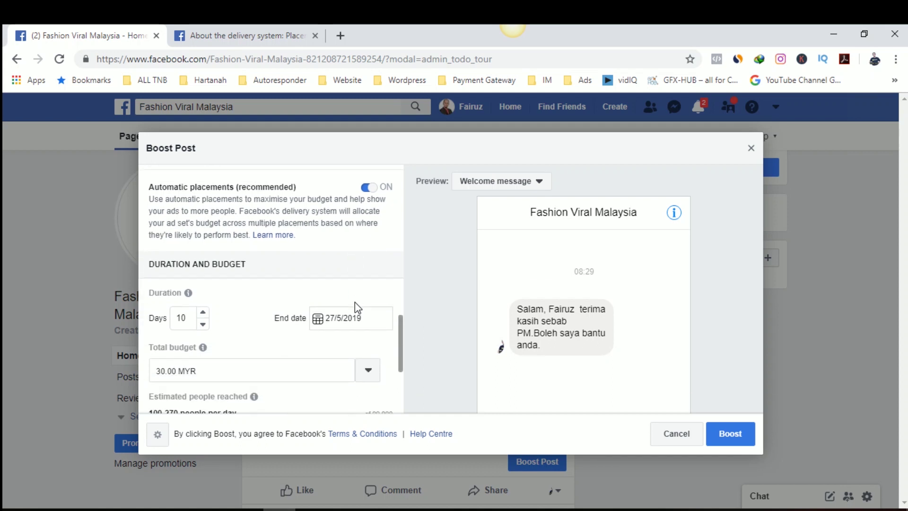
pyautogui.moveTo(192, 294)
pyautogui.click(204, 324)
pyautogui.click(203, 324)
pyautogui.click(203, 324)
pyautogui.click(203, 324)
pyautogui.click(200, 313)
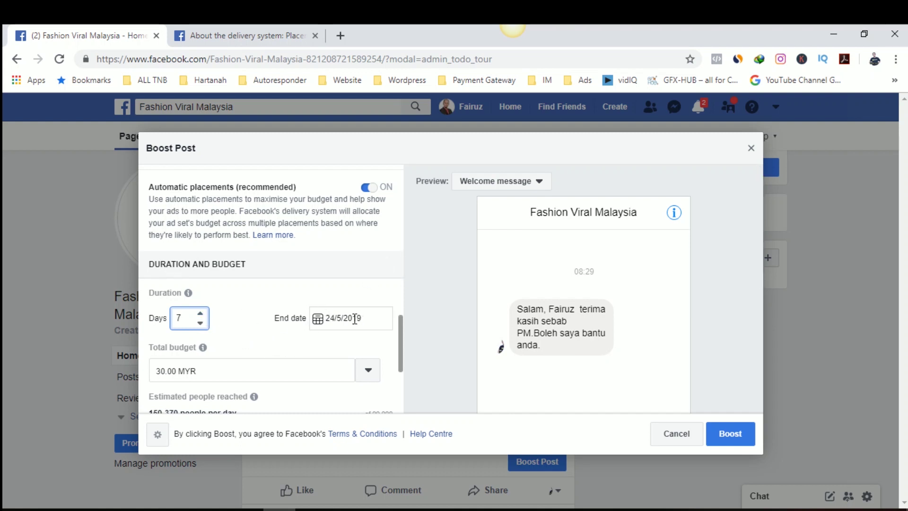
# Set the boost's total budget to 10.00 MYR
pyautogui.scroll(-1, 269, 326)
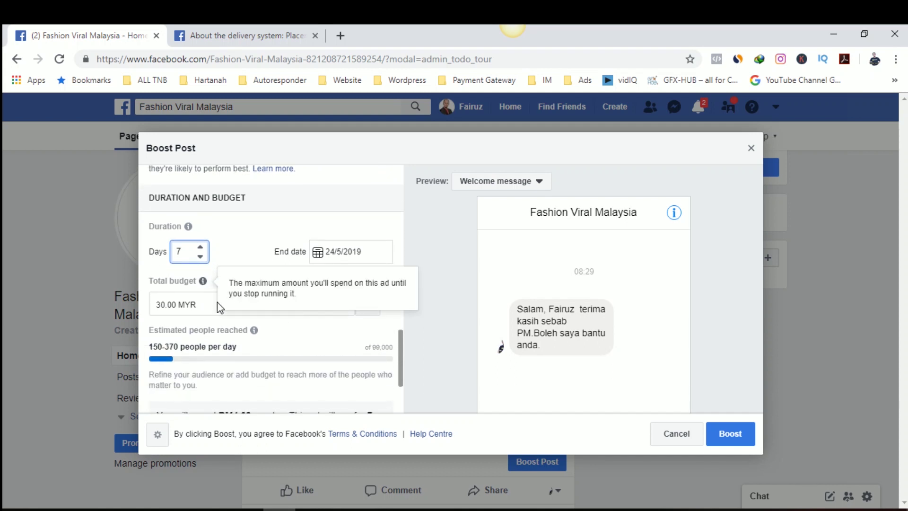
pyautogui.scroll(-1, 219, 303)
pyautogui.moveTo(206, 215)
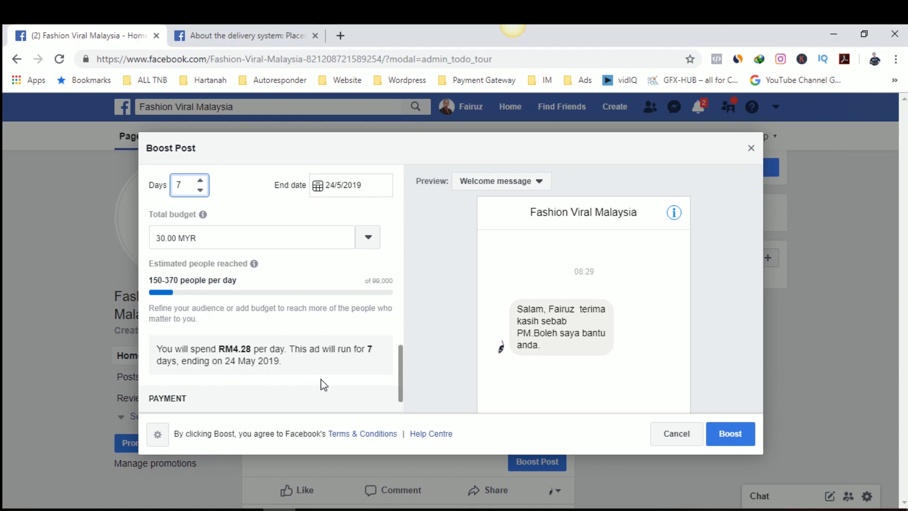
pyautogui.click(161, 238)
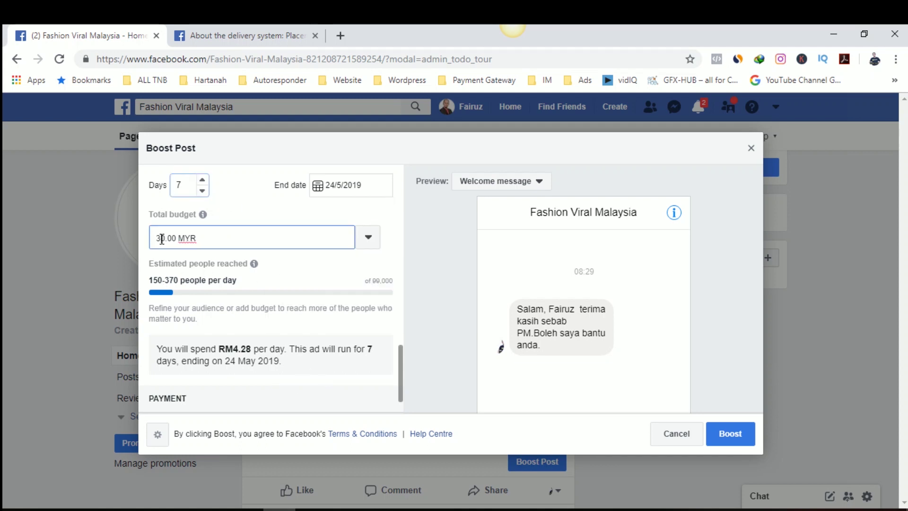
pyautogui.press('BackSpace')
pyautogui.write('1')
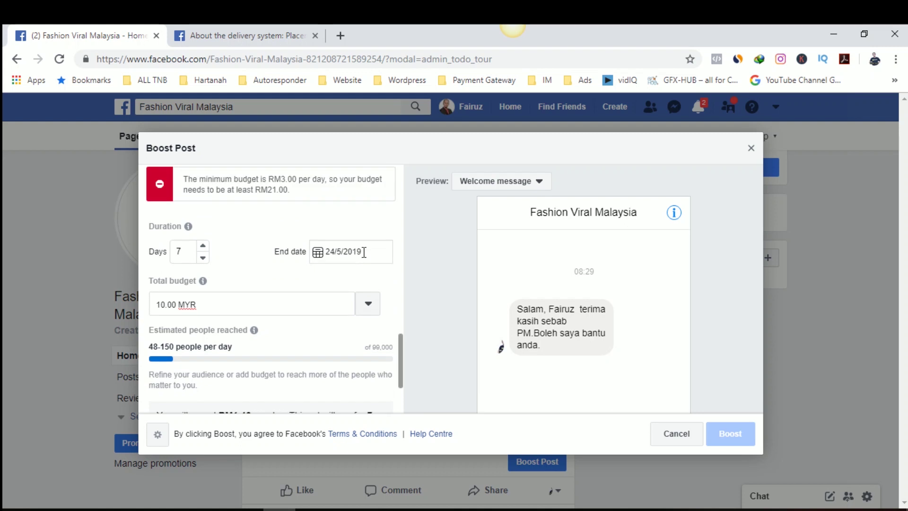
# Set the boost's total budget to 30.00 MYR and check the daily spend summary
pyautogui.scroll(2, 251, 197)
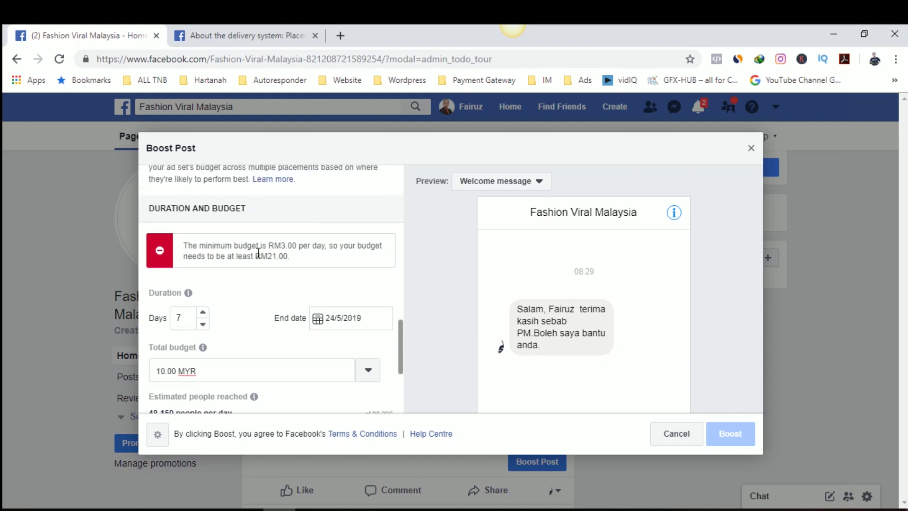
pyautogui.scroll(-4, 245, 299)
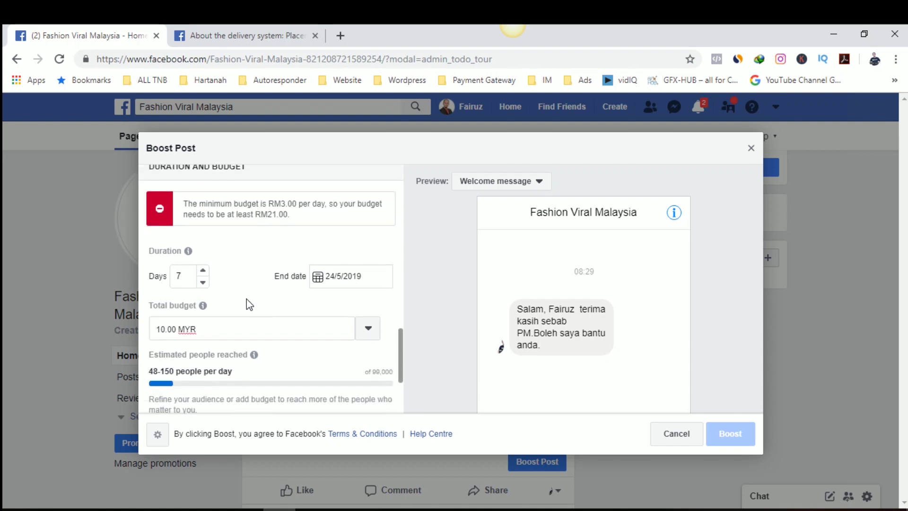
pyautogui.scroll(3, 230, 255)
pyautogui.scroll(-1, 229, 242)
pyautogui.scroll(-3, 229, 243)
pyautogui.scroll(4, 223, 246)
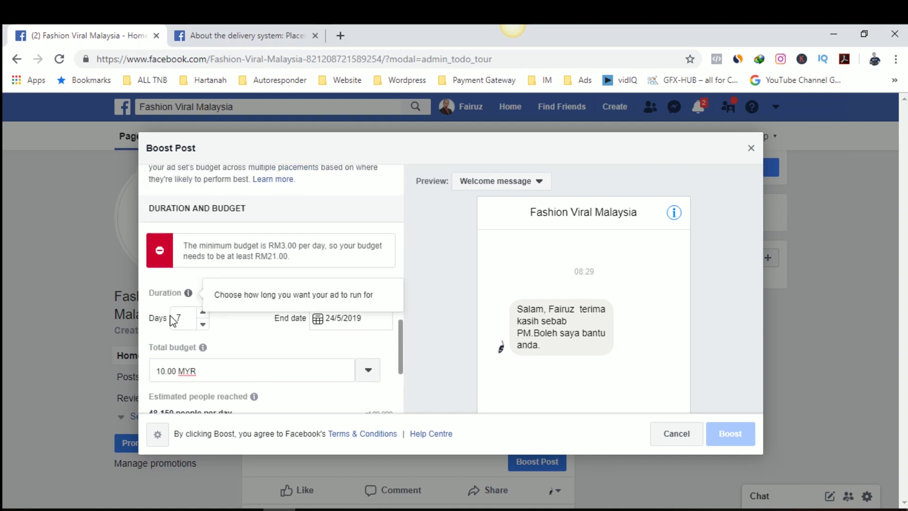
pyautogui.click(160, 371)
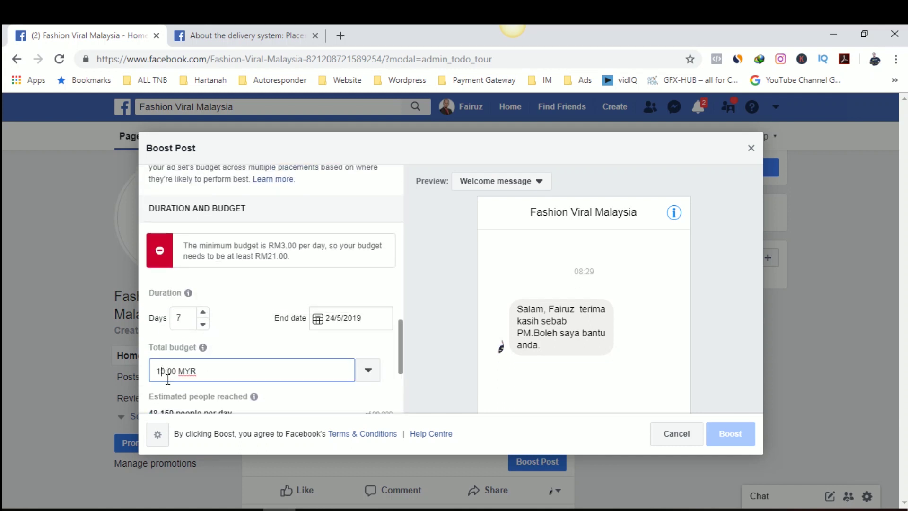
pyautogui.press('BackSpace')
pyautogui.write('3')
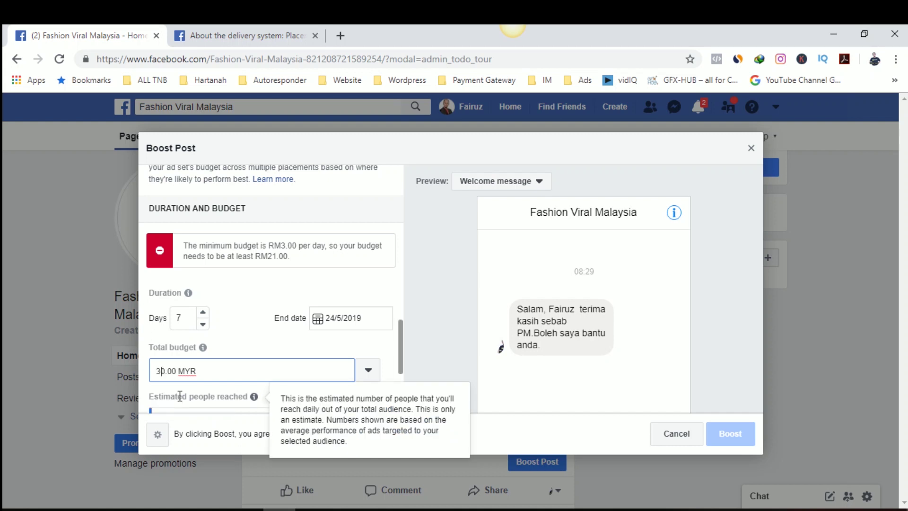
pyautogui.write('0')
pyautogui.press('BackSpace')
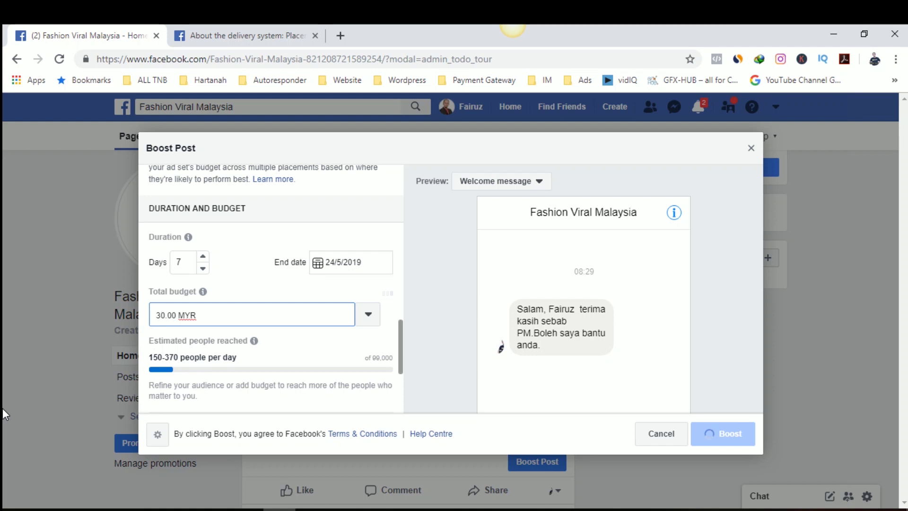
pyautogui.scroll(-1, 340, 375)
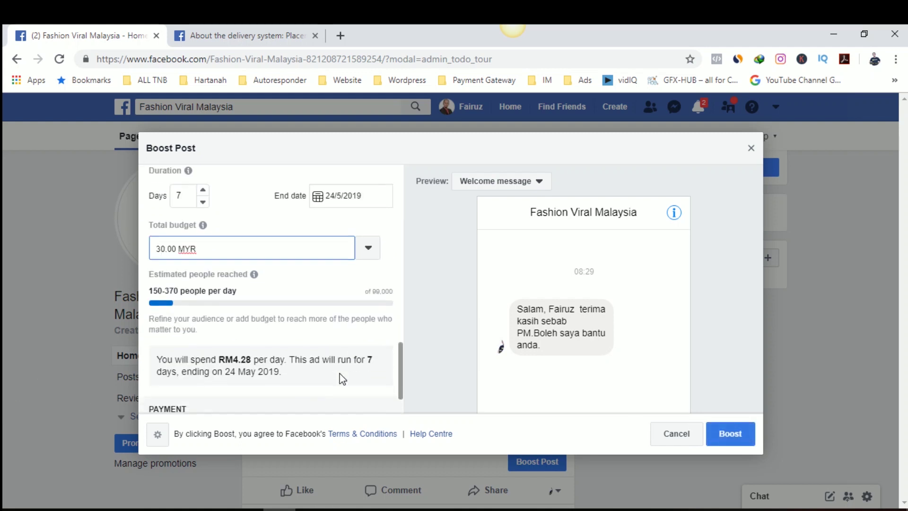
# Try a total budget of 300.00 MYR, review the estimated reach and daily spend, and restore the budget to 30.00 MYR
pyautogui.moveTo(254, 274)
pyautogui.write('0')
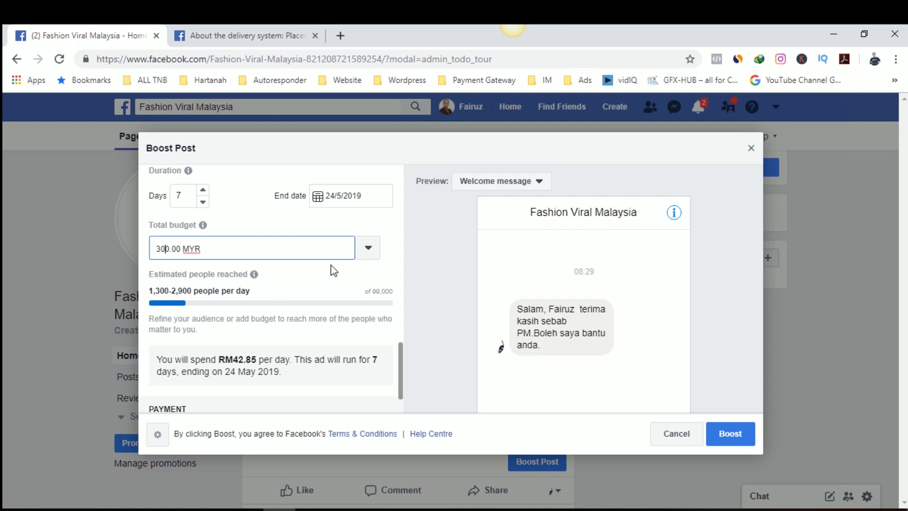
pyautogui.scroll(-1, 370, 348)
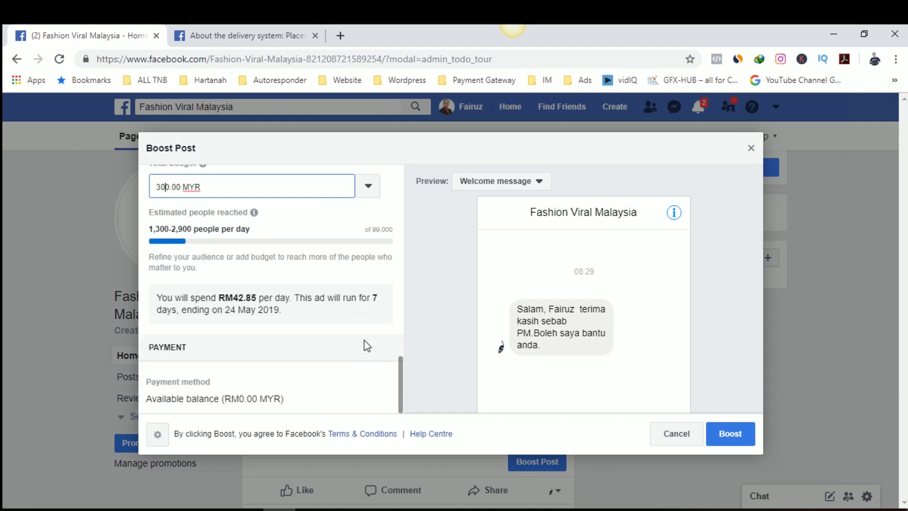
pyautogui.scroll(10, 342, 313)
pyautogui.scroll(2, 345, 319)
pyautogui.scroll(-10, 346, 319)
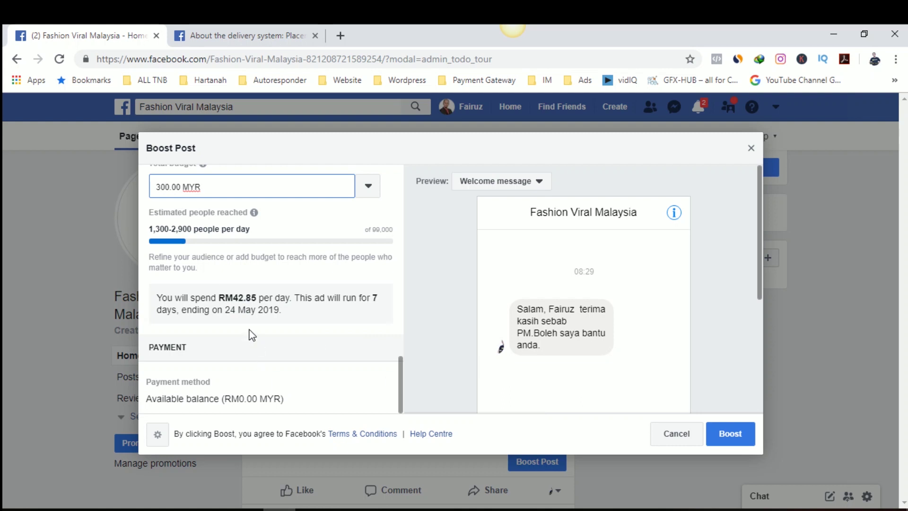
pyautogui.scroll(1, 254, 305)
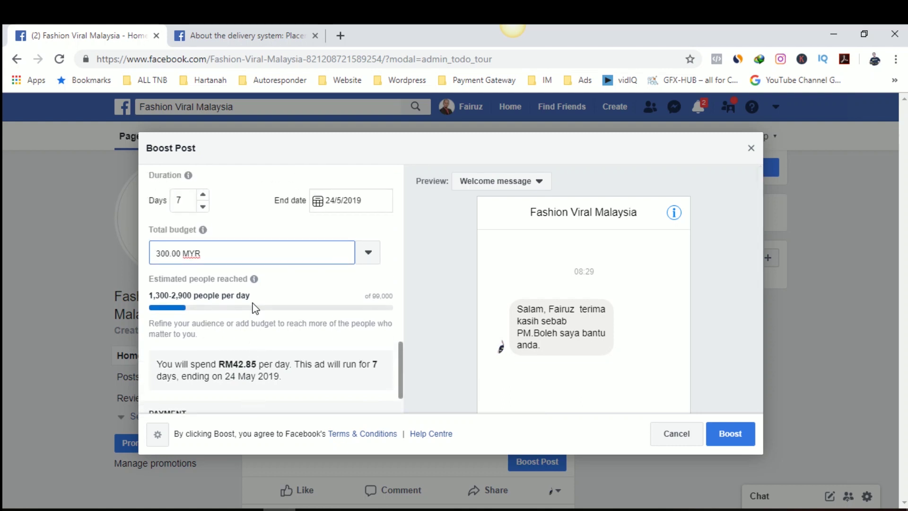
pyautogui.press('BackSpace')
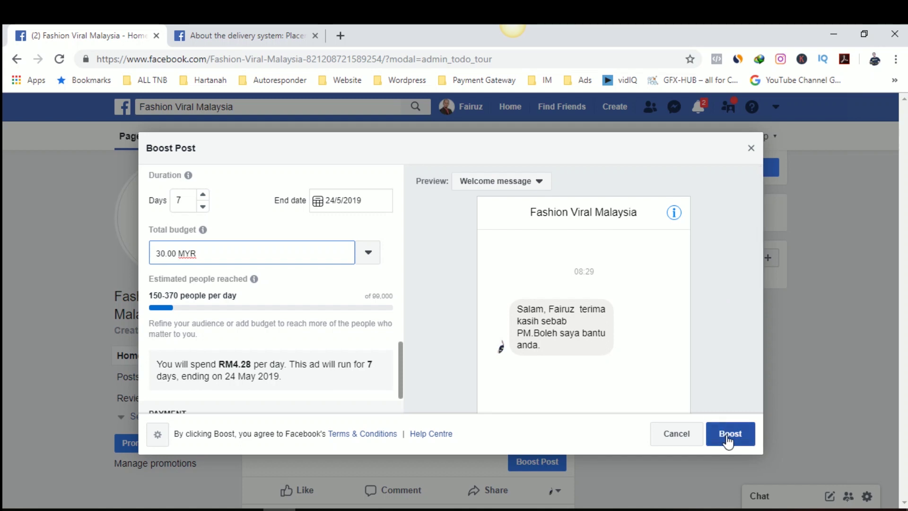
# Submit the boost and show the payment methods for Malaysia
pyautogui.click(731, 431)
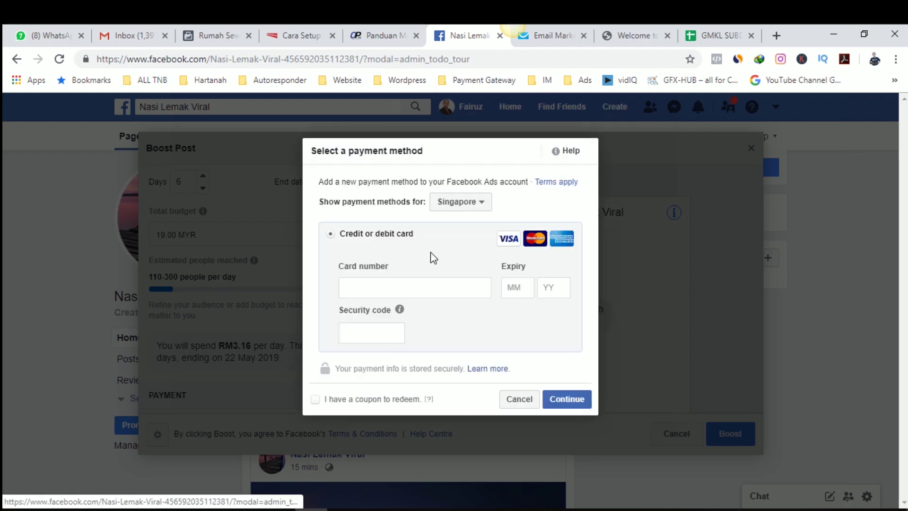
pyautogui.click(470, 202)
pyautogui.scroll(-20, 502, 303)
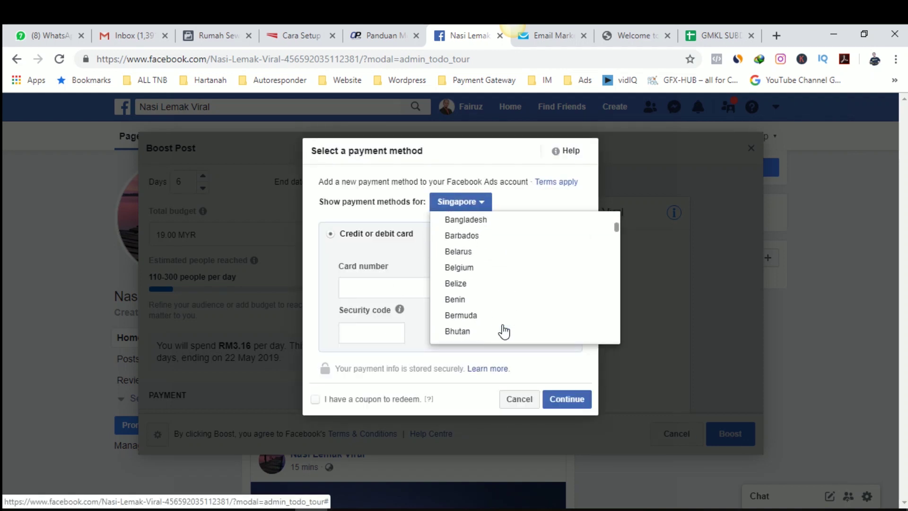
pyautogui.scroll(-9, 504, 331)
pyautogui.scroll(6, 504, 331)
pyautogui.scroll(-15, 504, 331)
pyautogui.scroll(-4, 501, 322)
pyautogui.scroll(3, 497, 312)
pyautogui.scroll(1, 496, 310)
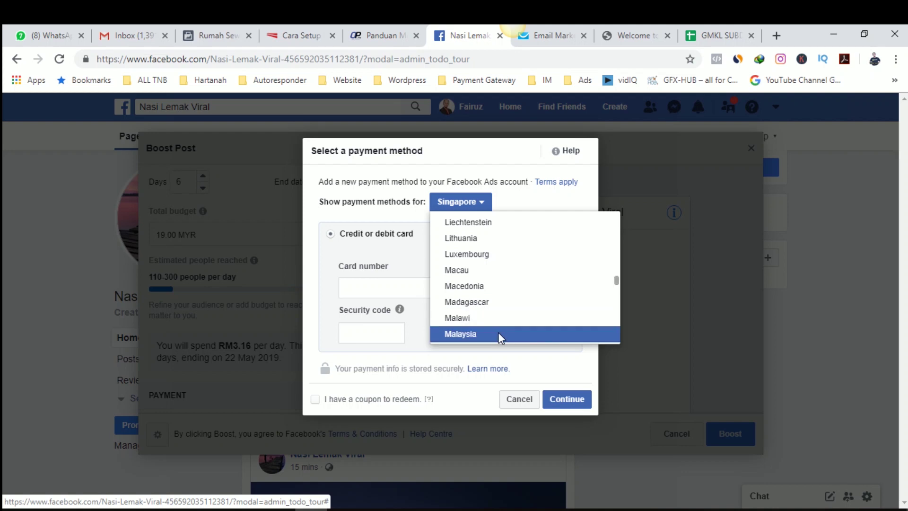
pyautogui.click(497, 332)
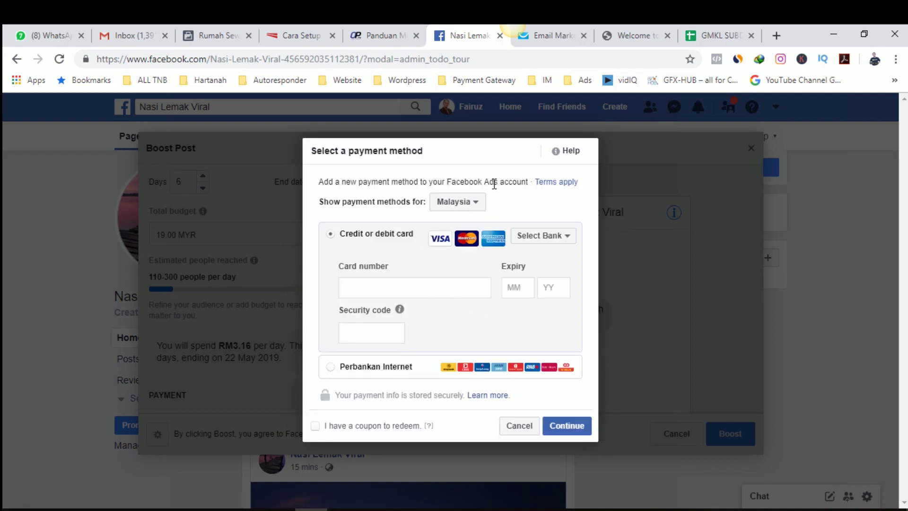
# Choose Perbankan Internet as the payment method and continue to adding money to the ad balance
pyautogui.click(435, 290)
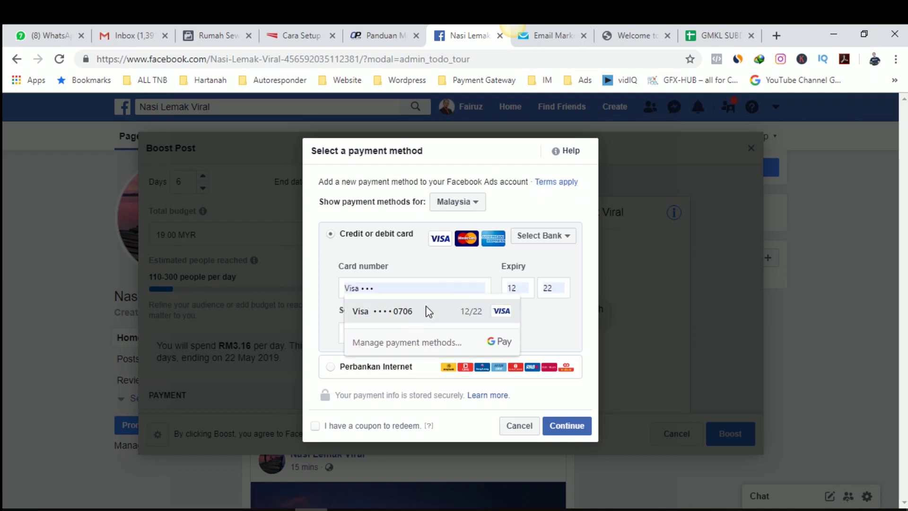
pyautogui.click(433, 264)
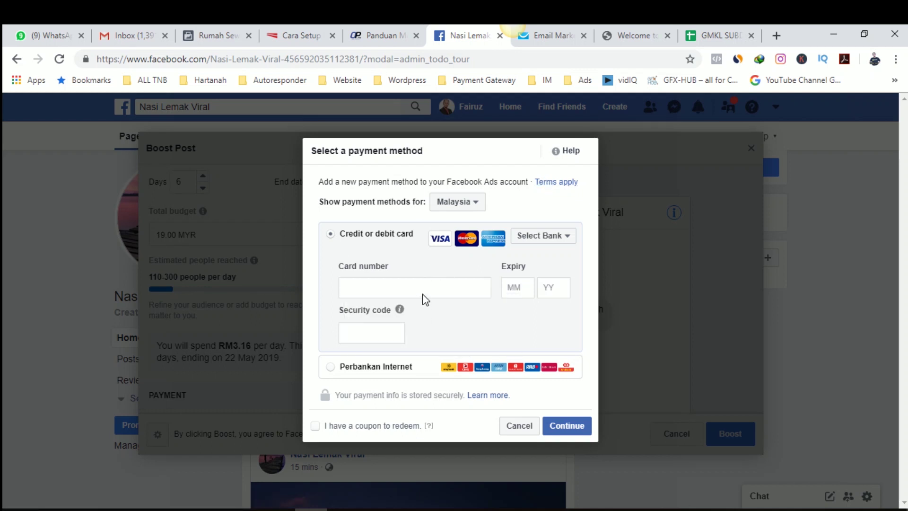
pyautogui.click(331, 368)
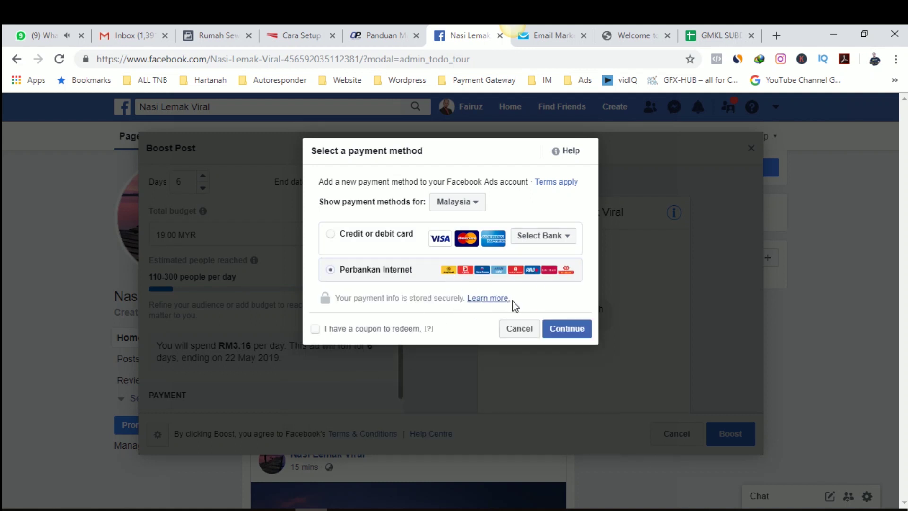
pyautogui.click(570, 330)
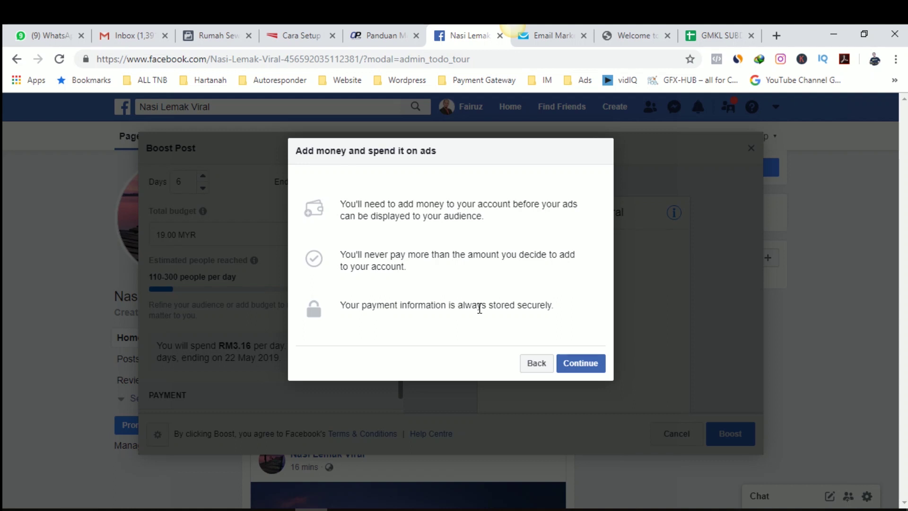
pyautogui.click(597, 370)
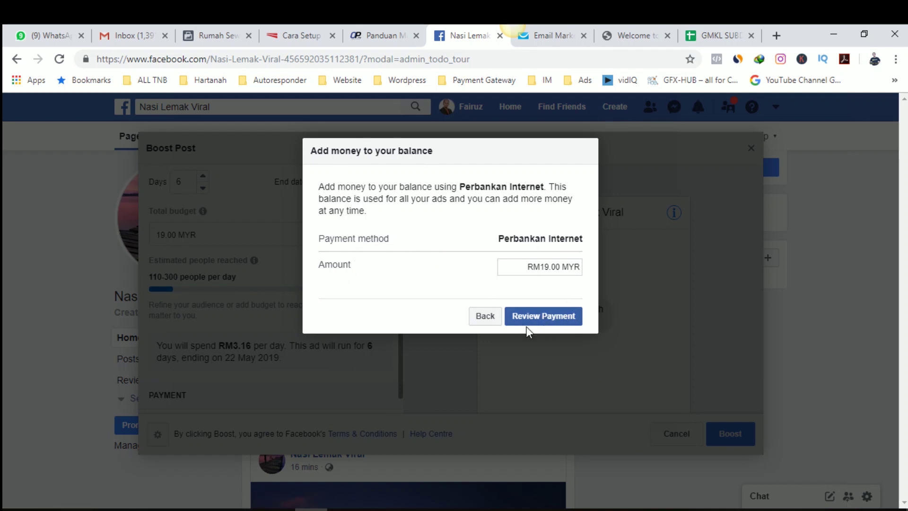
# Review and make the RM19.00 payment, choose Maybank2u as the bank, and continue to its online banking login
pyautogui.click(552, 316)
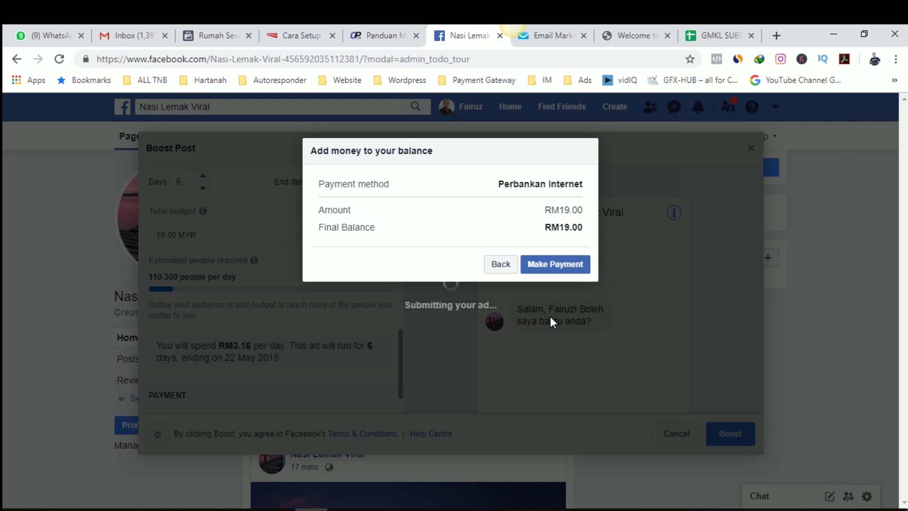
pyautogui.click(557, 263)
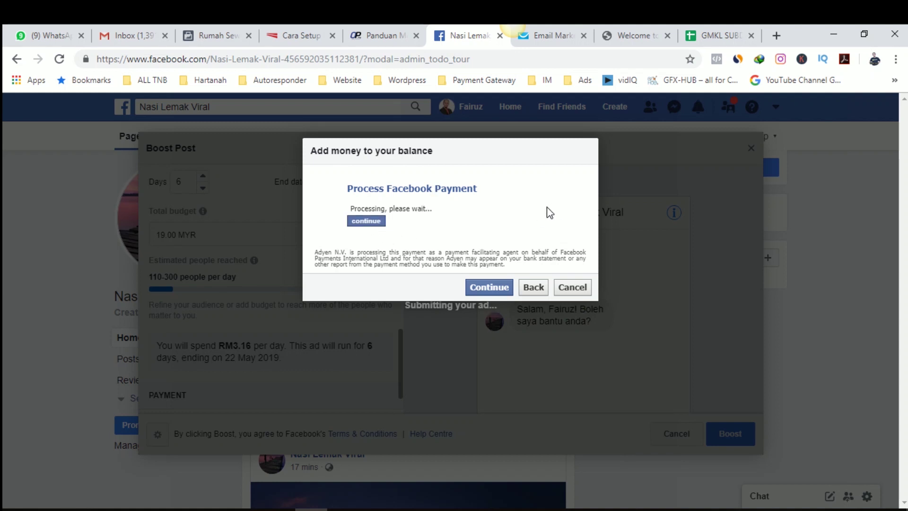
pyautogui.click(495, 289)
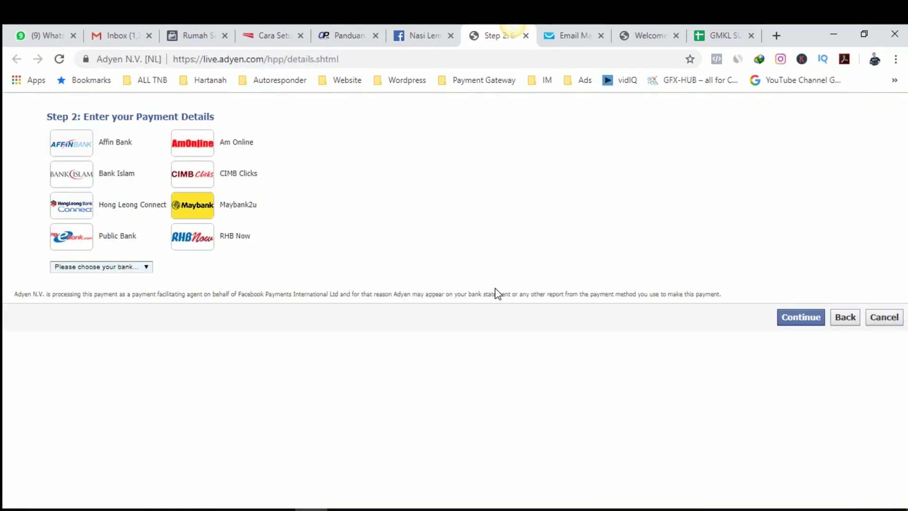
pyautogui.click(191, 207)
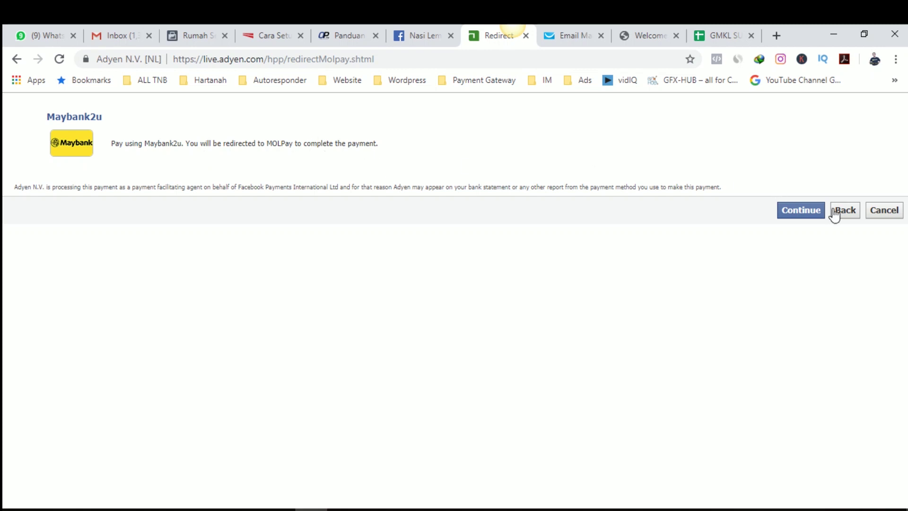
pyautogui.click(803, 212)
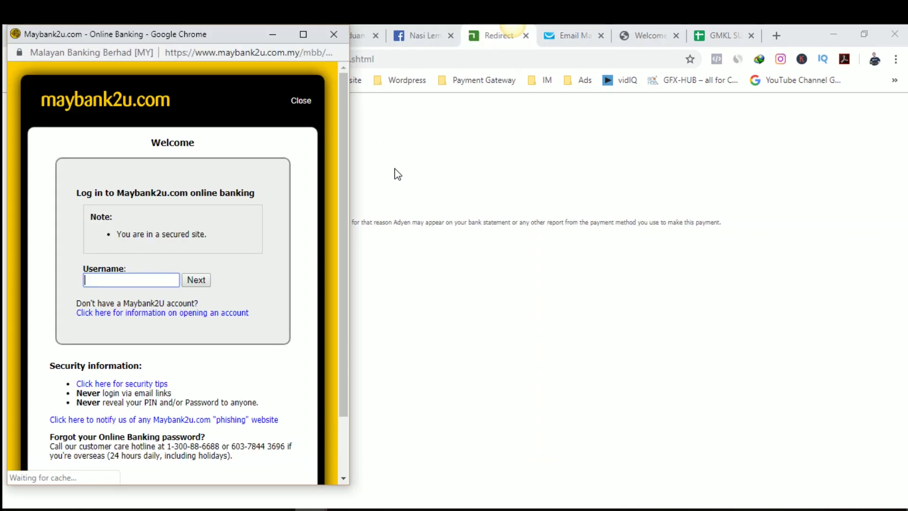